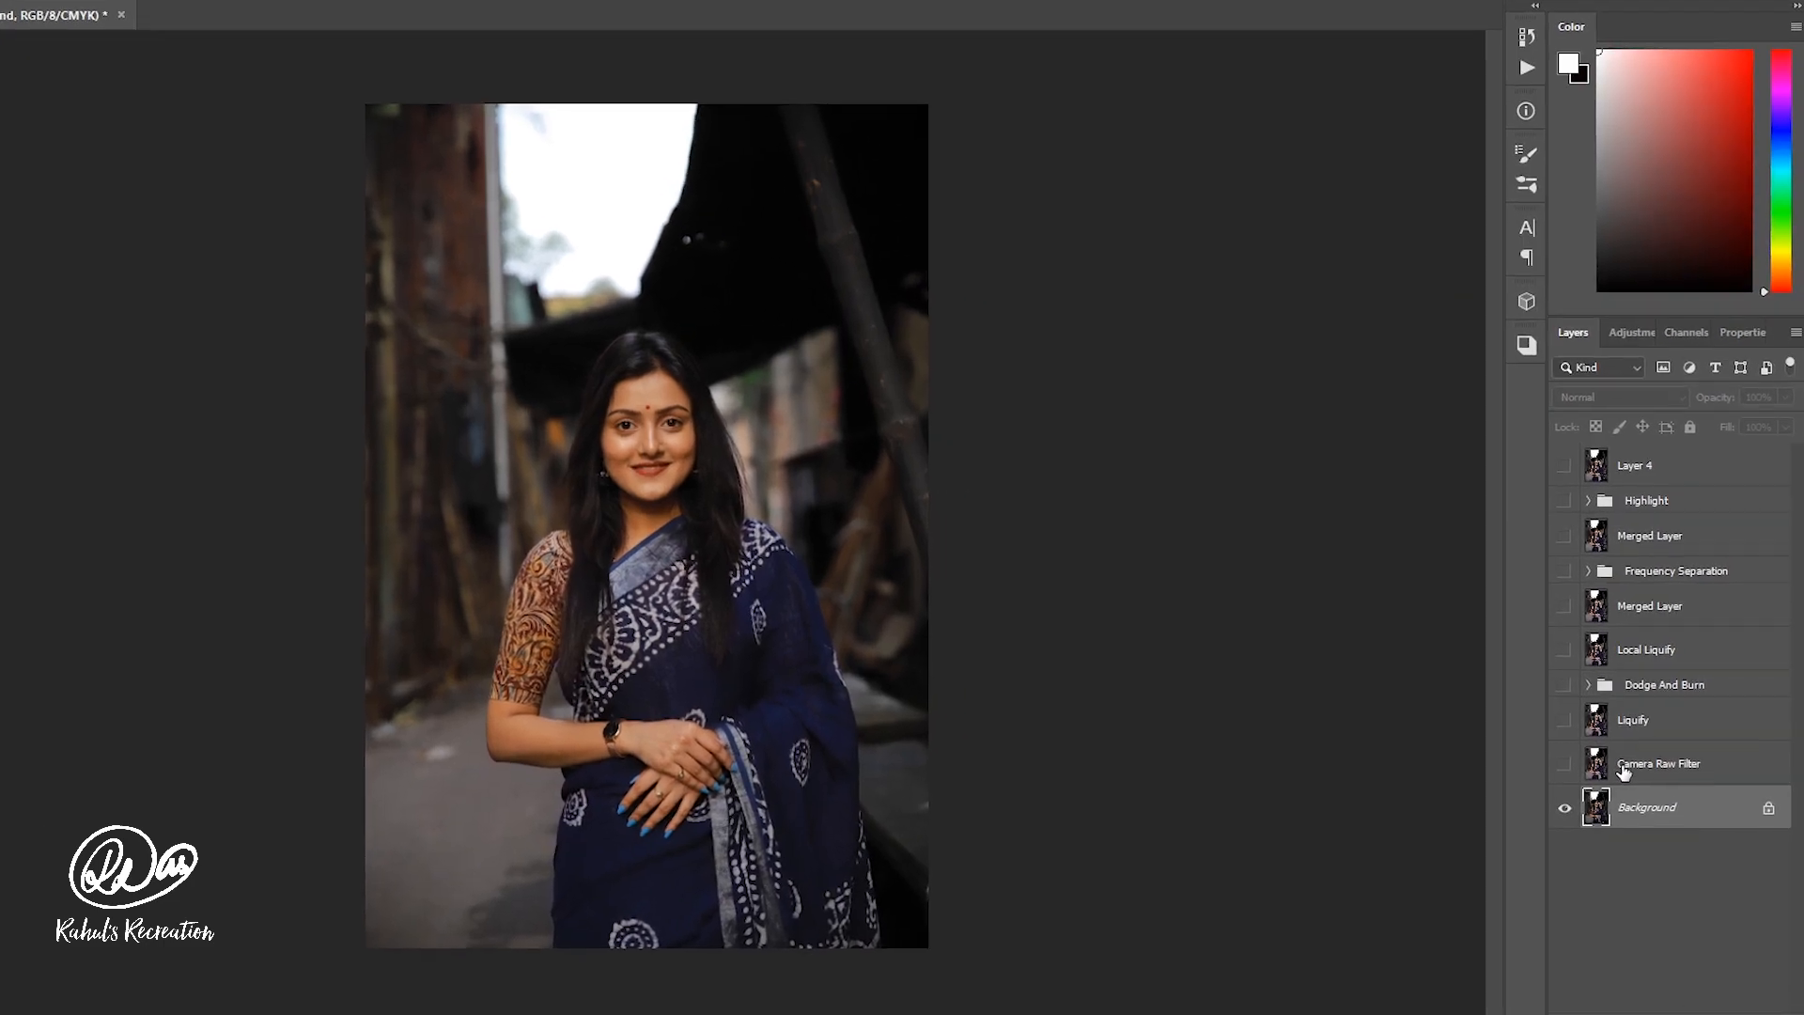
Turn on the visibility of the Camera Raw Filter layer, the Liquify layer and the Dodge And Burn group.
{"action": "left_click", "coordinate": [1636, 737]}
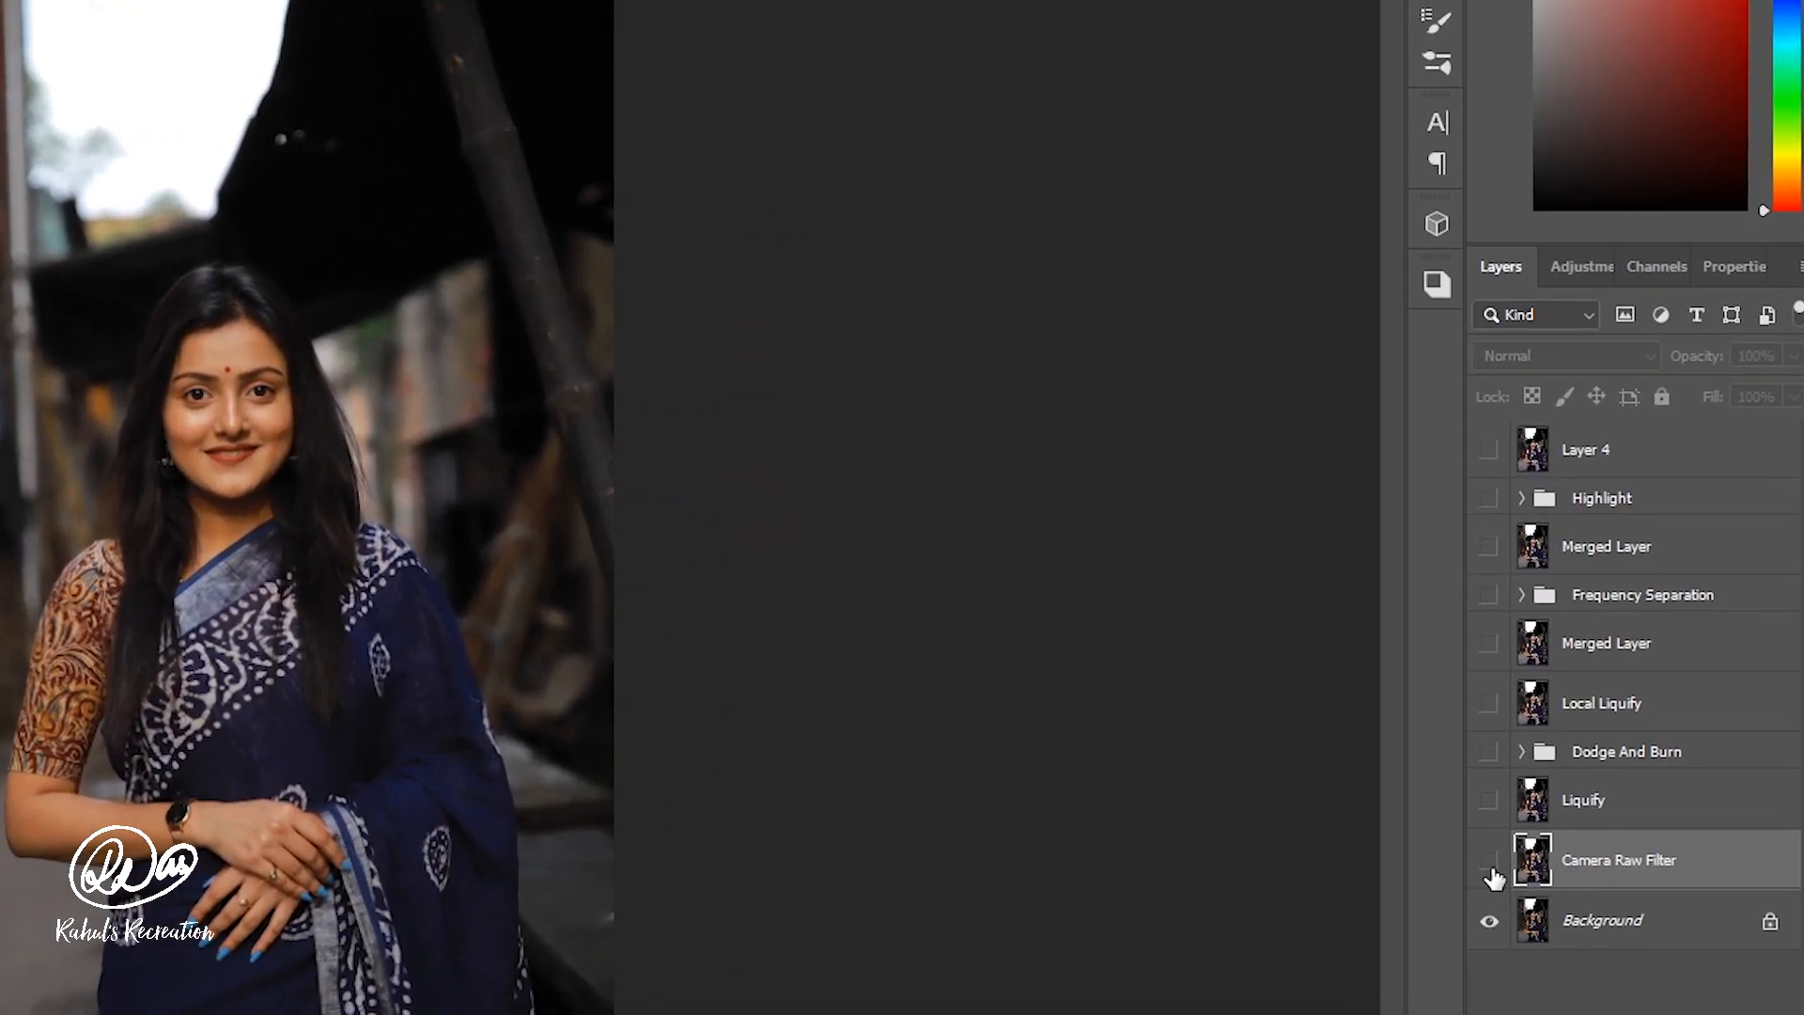
{"action": "left_click", "coordinate": [1489, 861]}
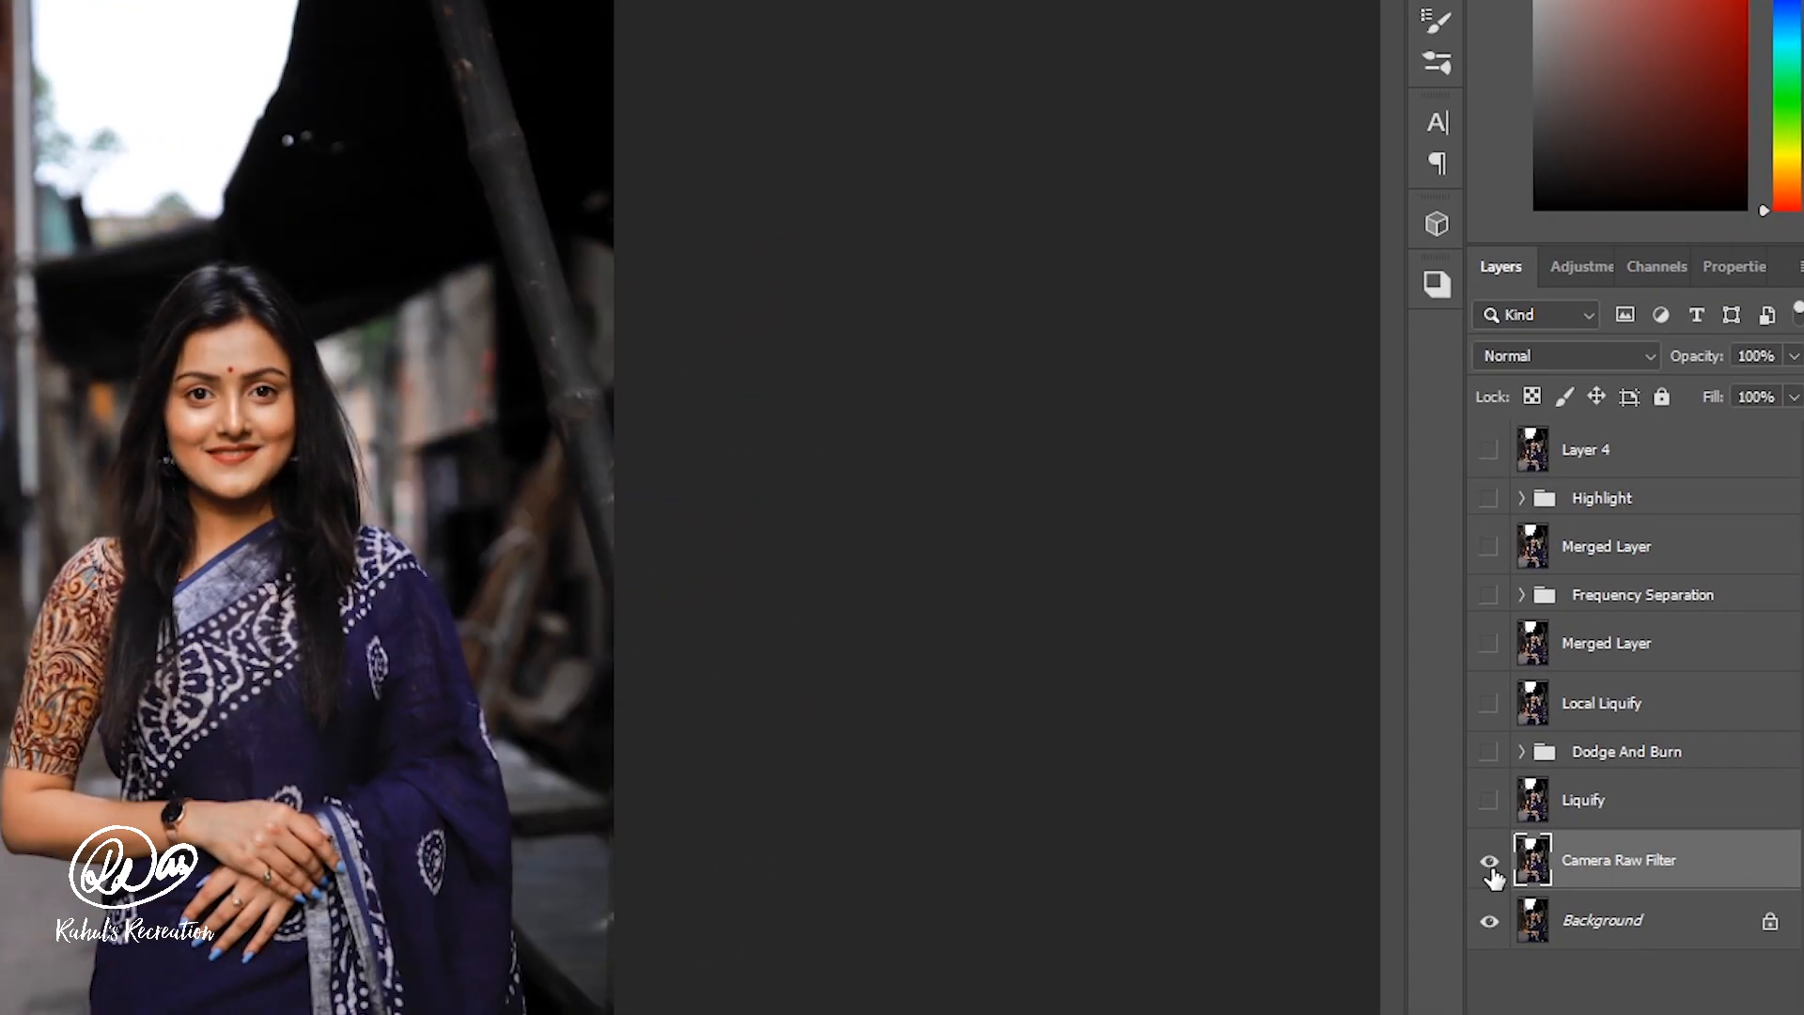
{"action": "left_click", "coordinate": [1499, 806]}
{"action": "left_click", "coordinate": [1490, 805]}
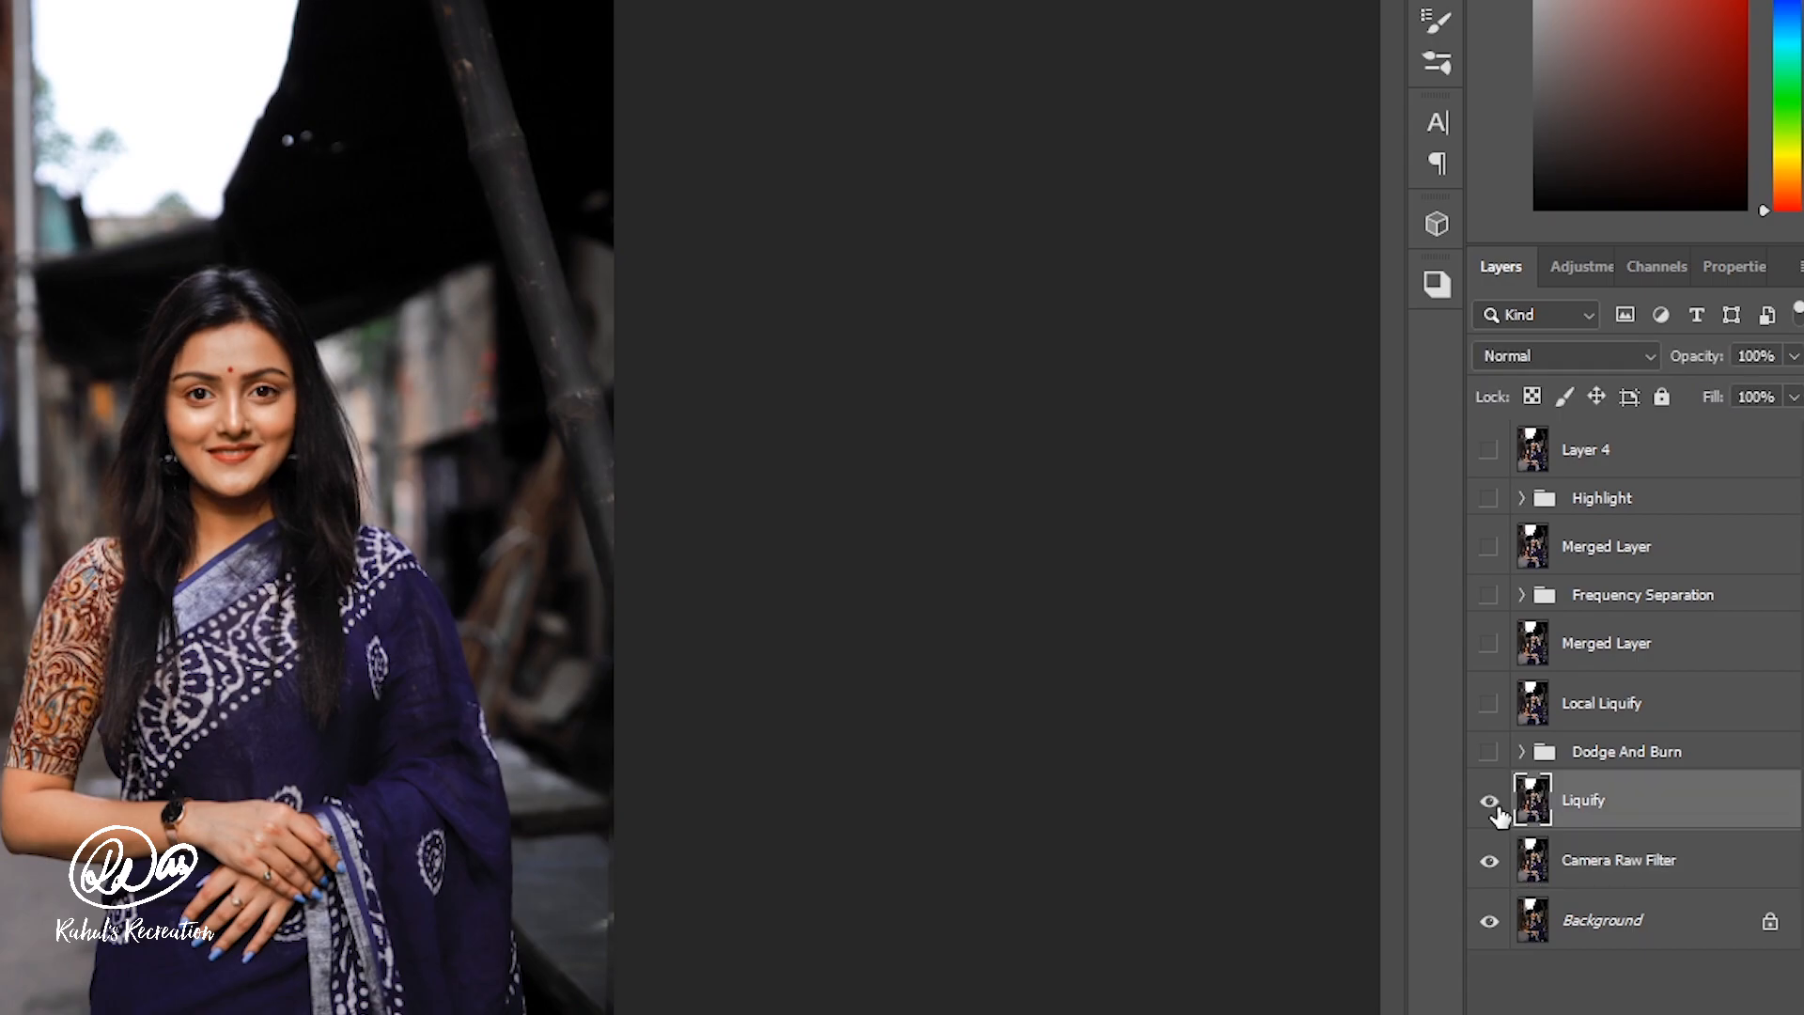
{"action": "left_click", "coordinate": [1489, 753]}
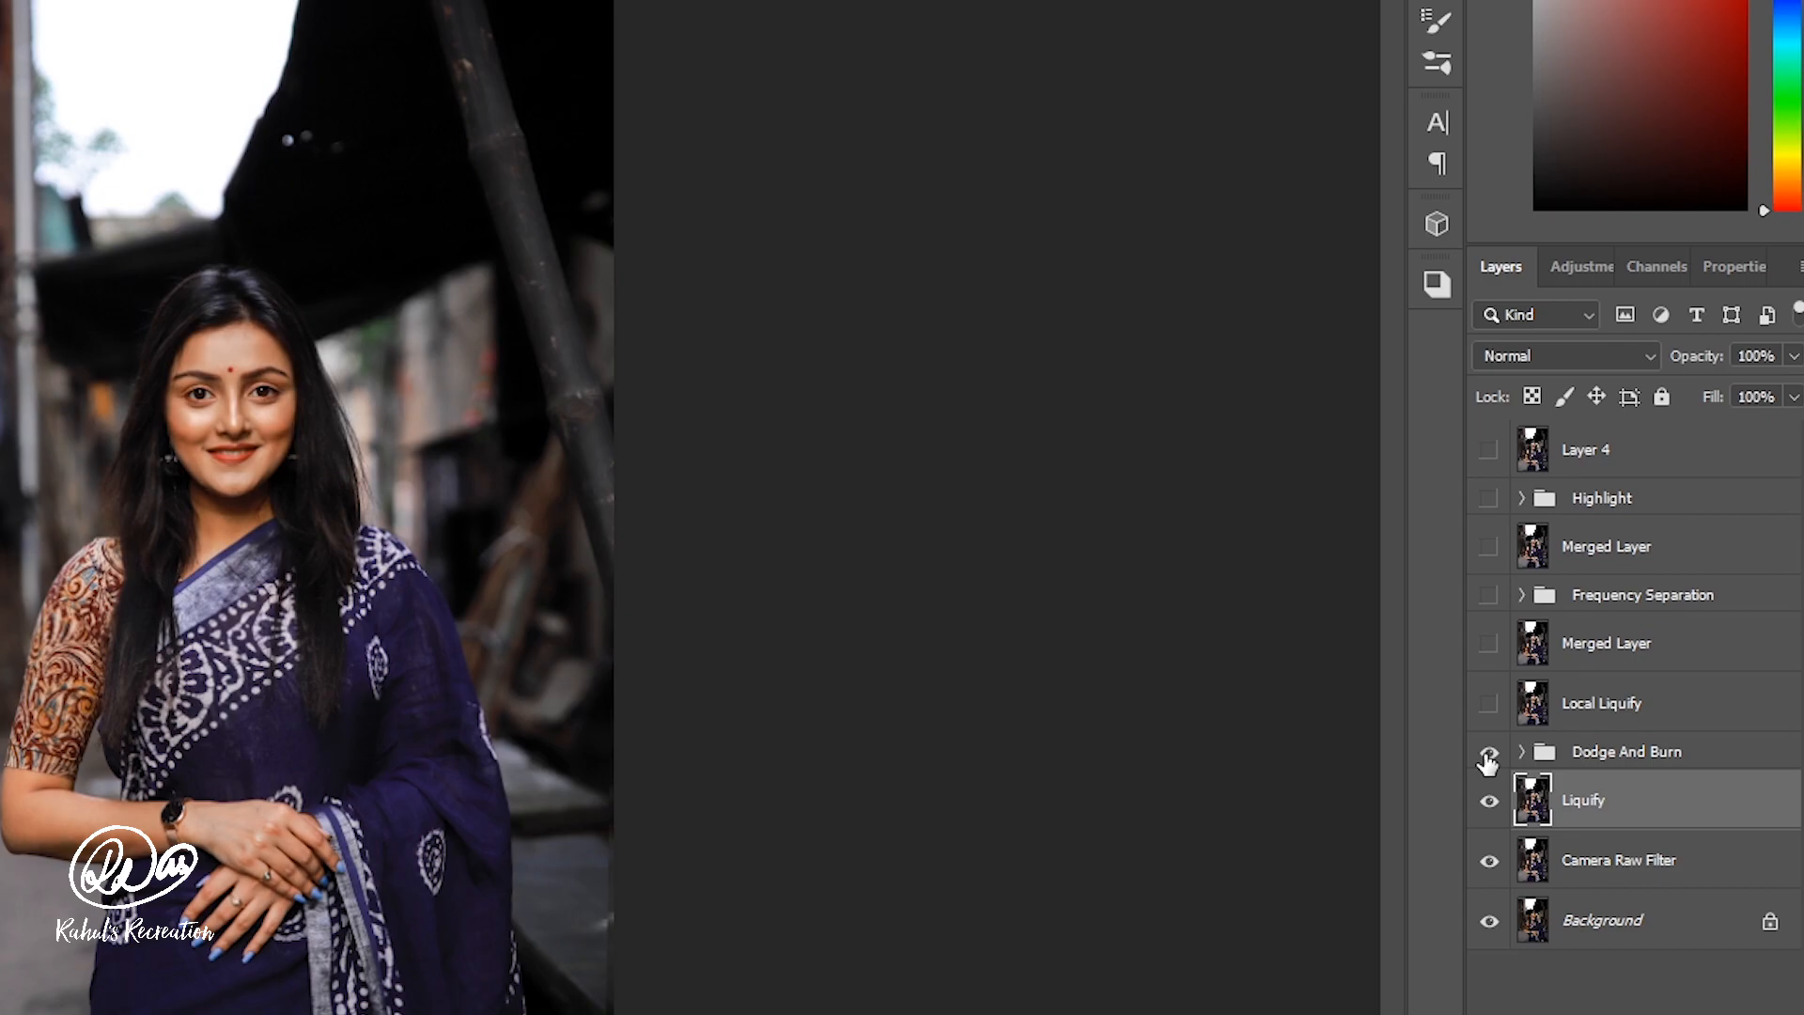
Compare the face with the Local Liquify layer off and on, and show it with the Merged Layer directly above it.
{"action": "scroll", "coordinate": [224, 446], "scroll_direction": "up", "scroll_amount": 3}
{"action": "scroll", "coordinate": [224, 446], "scroll_direction": "up", "scroll_amount": 1}
{"action": "left_click", "coordinate": [1502, 711]}
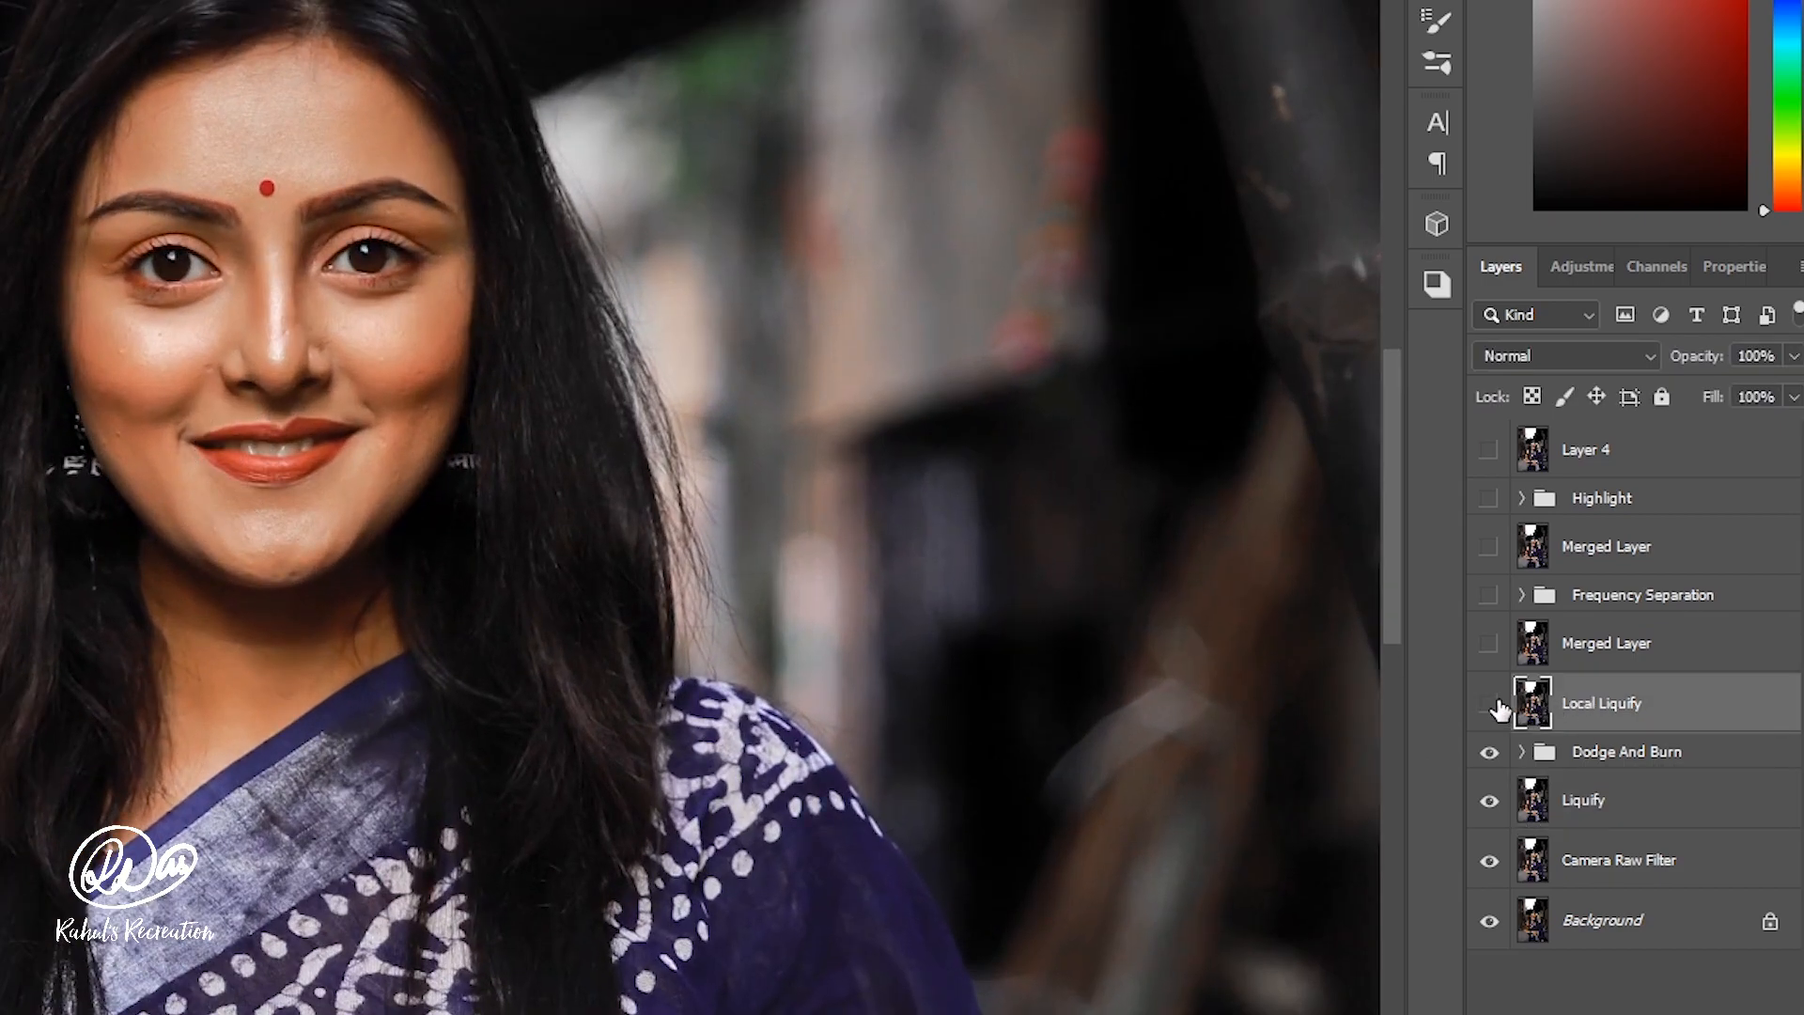
{"action": "left_click", "coordinate": [1499, 711]}
{"action": "left_click", "coordinate": [1499, 711]}
{"action": "left_click", "coordinate": [1498, 710]}
{"action": "left_click", "coordinate": [1519, 662]}
{"action": "left_click", "coordinate": [1491, 644]}
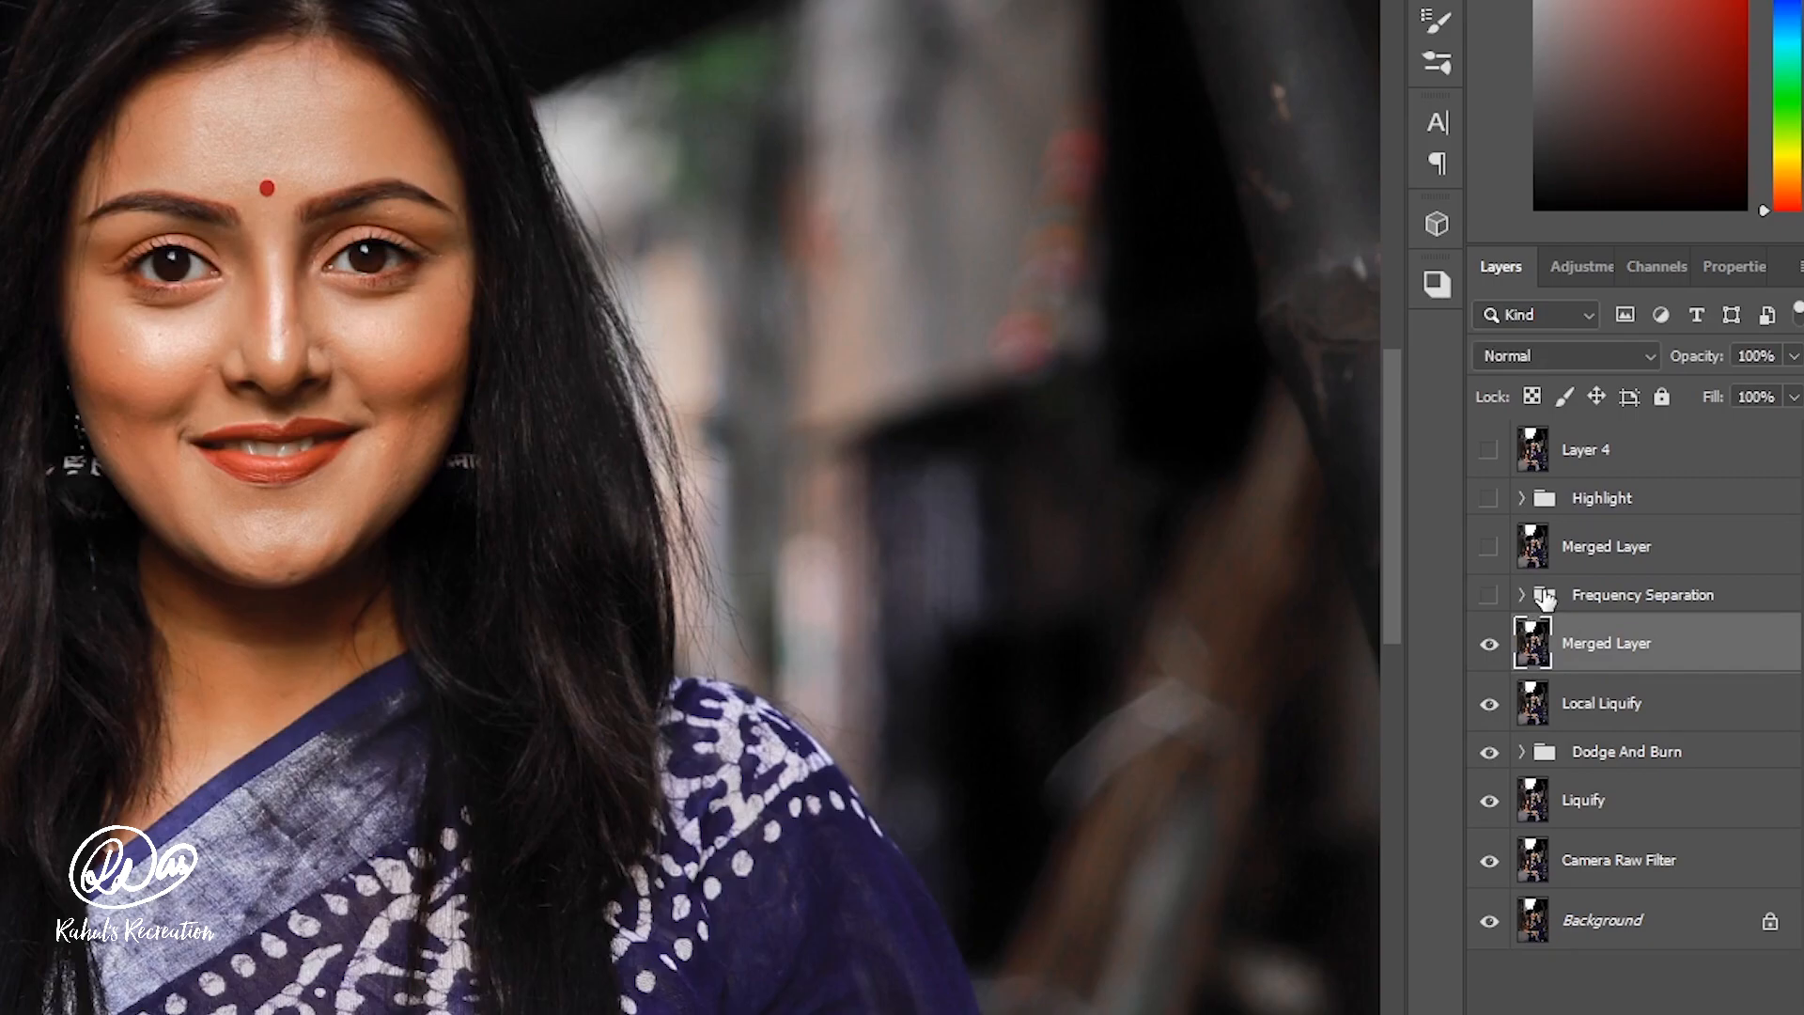
Show the Frequency Separation group, the Merged Layer above it and the Highlight group.
{"action": "left_click", "coordinate": [1540, 595]}
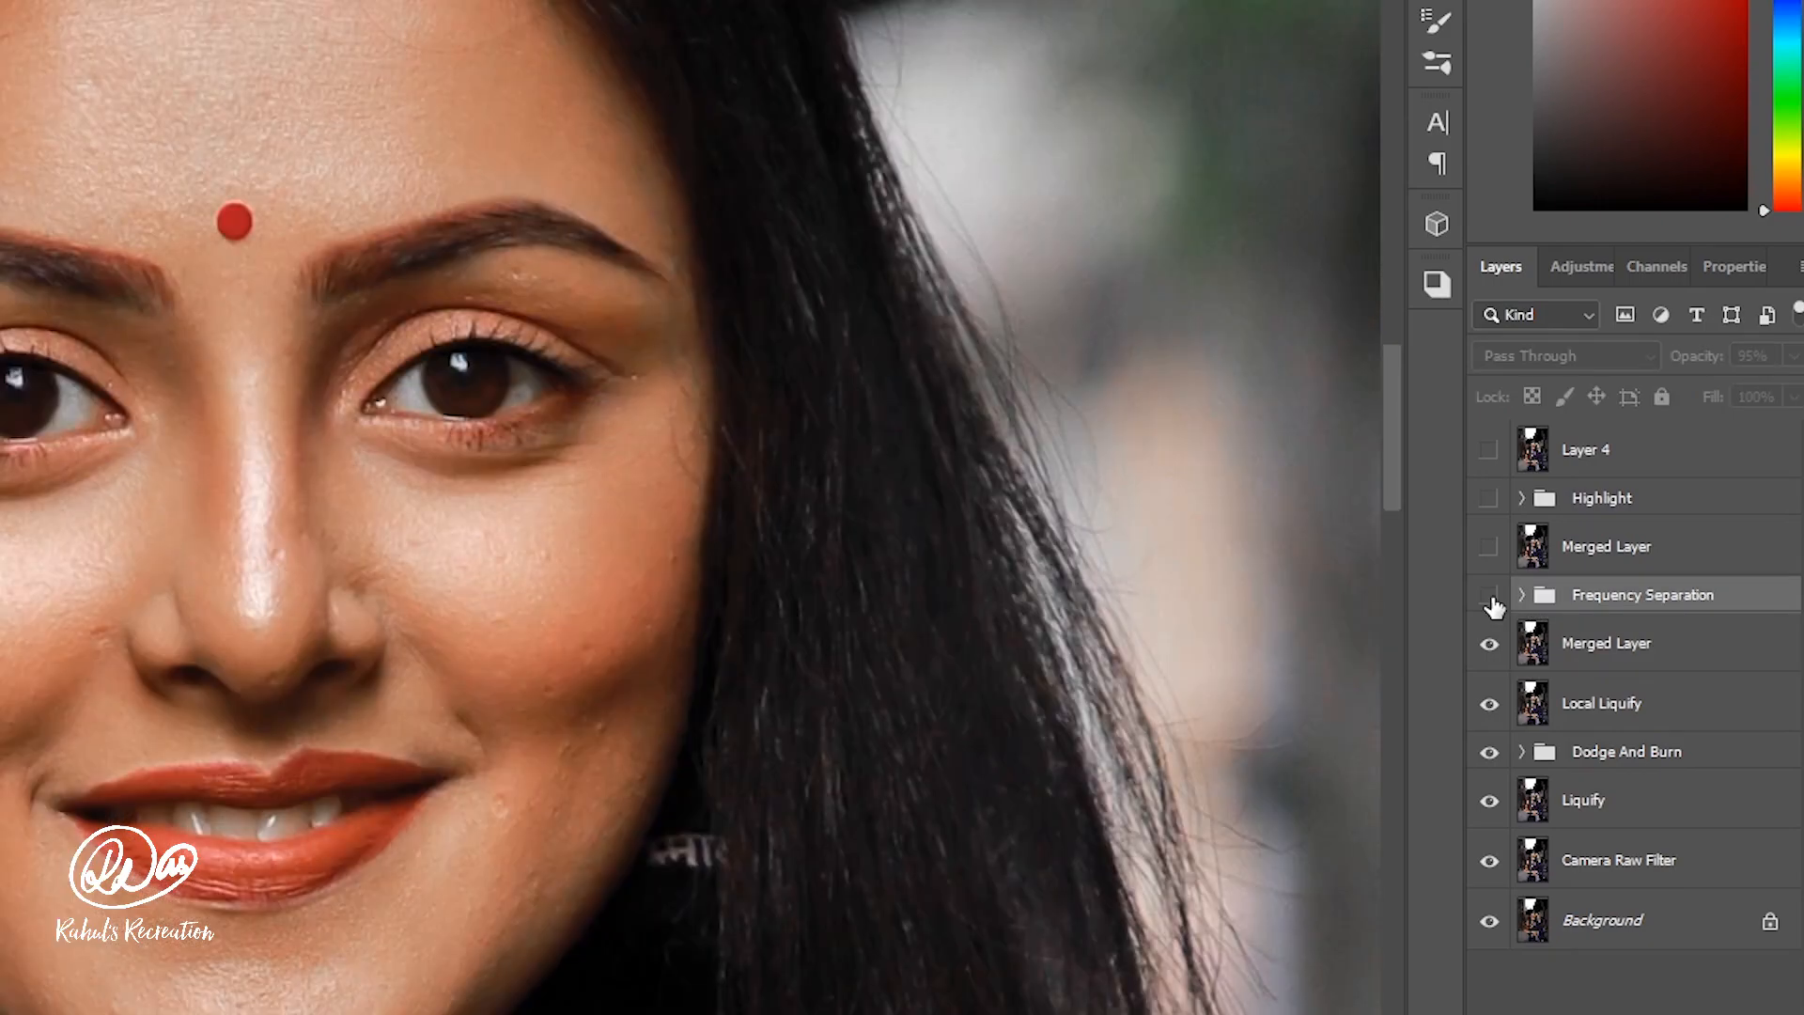
{"action": "left_click", "coordinate": [1490, 600]}
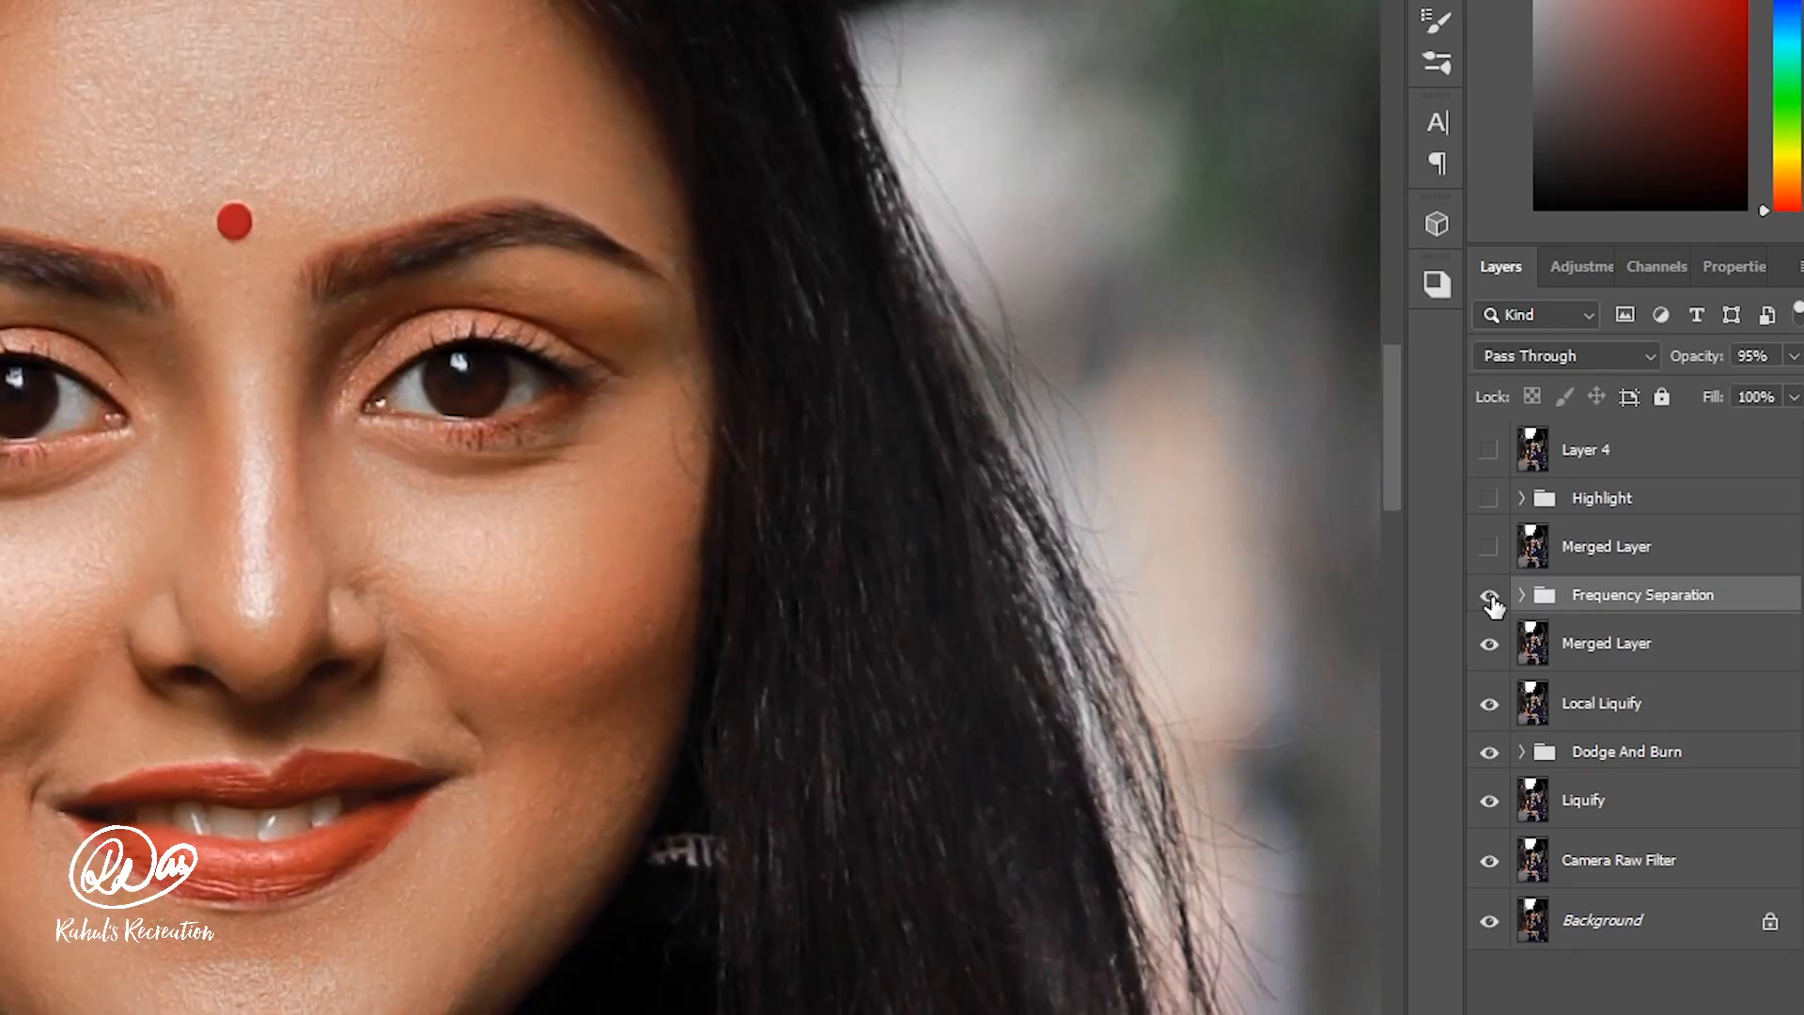
{"action": "left_click", "coordinate": [1490, 597]}
{"action": "left_click_drag", "start_coordinate": [1492, 606], "coordinate": [1490, 504]}
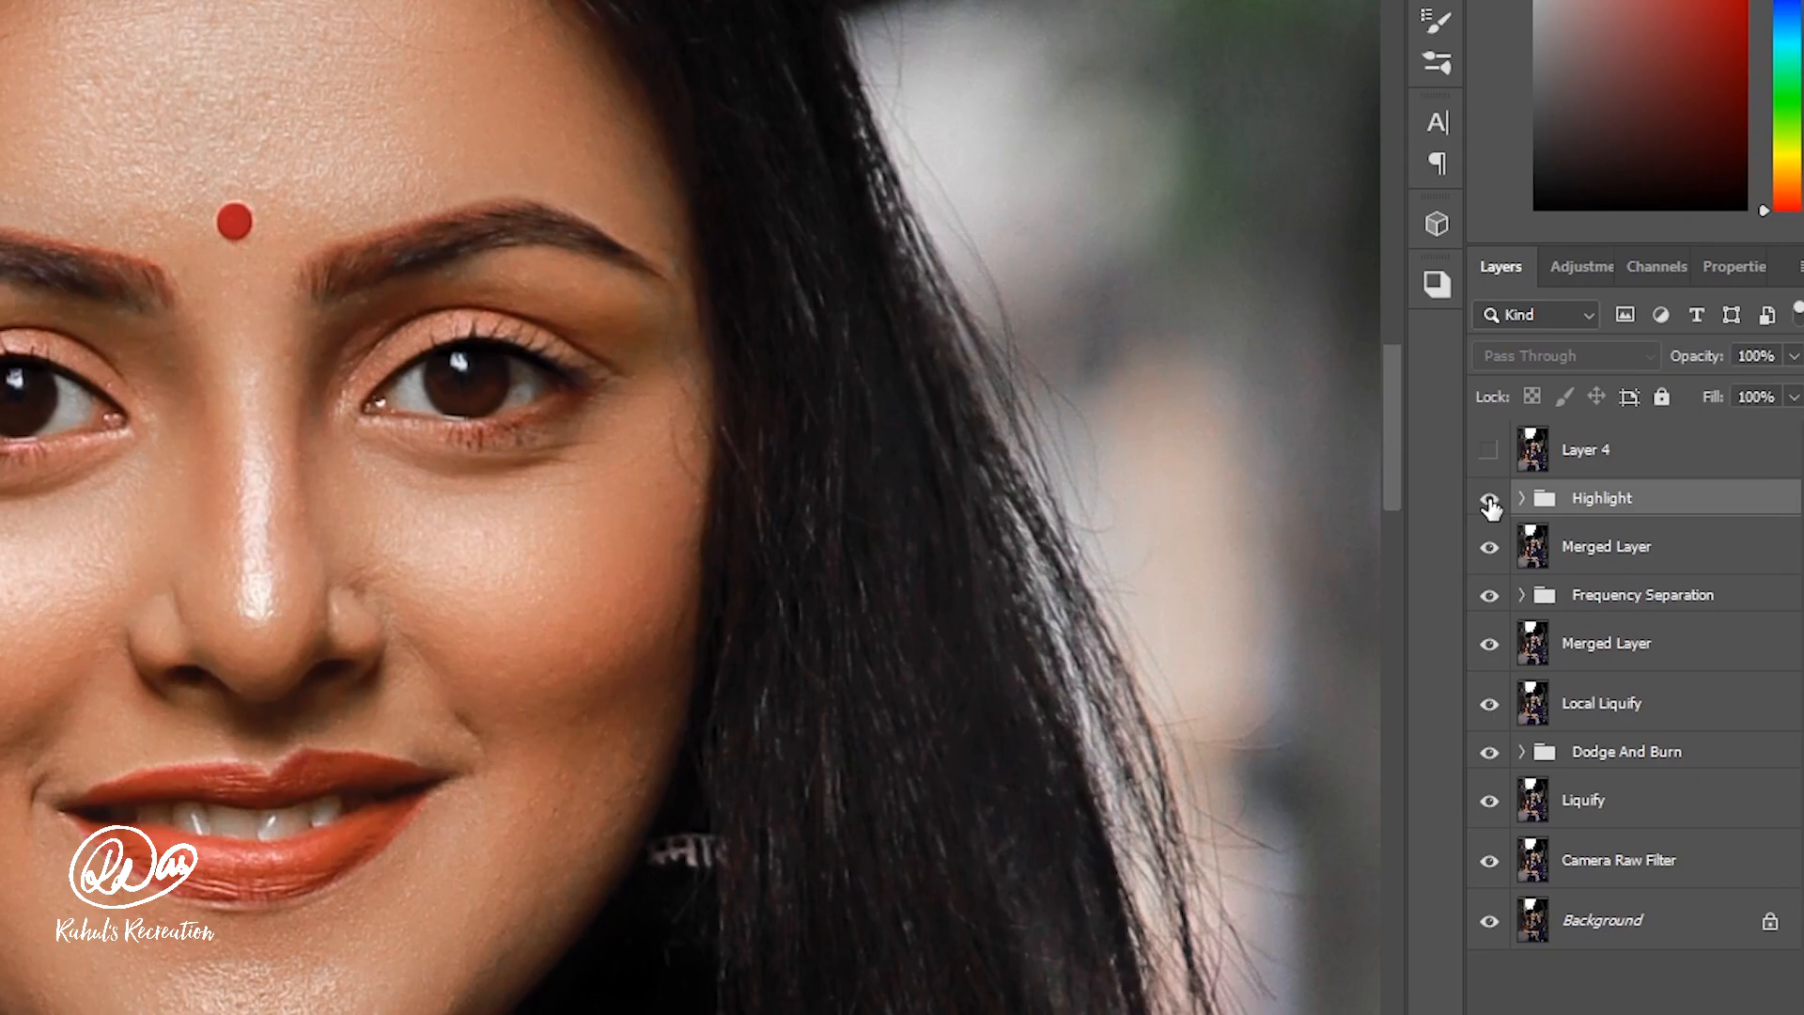
Toggle Layer 4 to compare the portrait with and without it, leaving the layer visible.
{"action": "left_click", "coordinate": [1497, 462]}
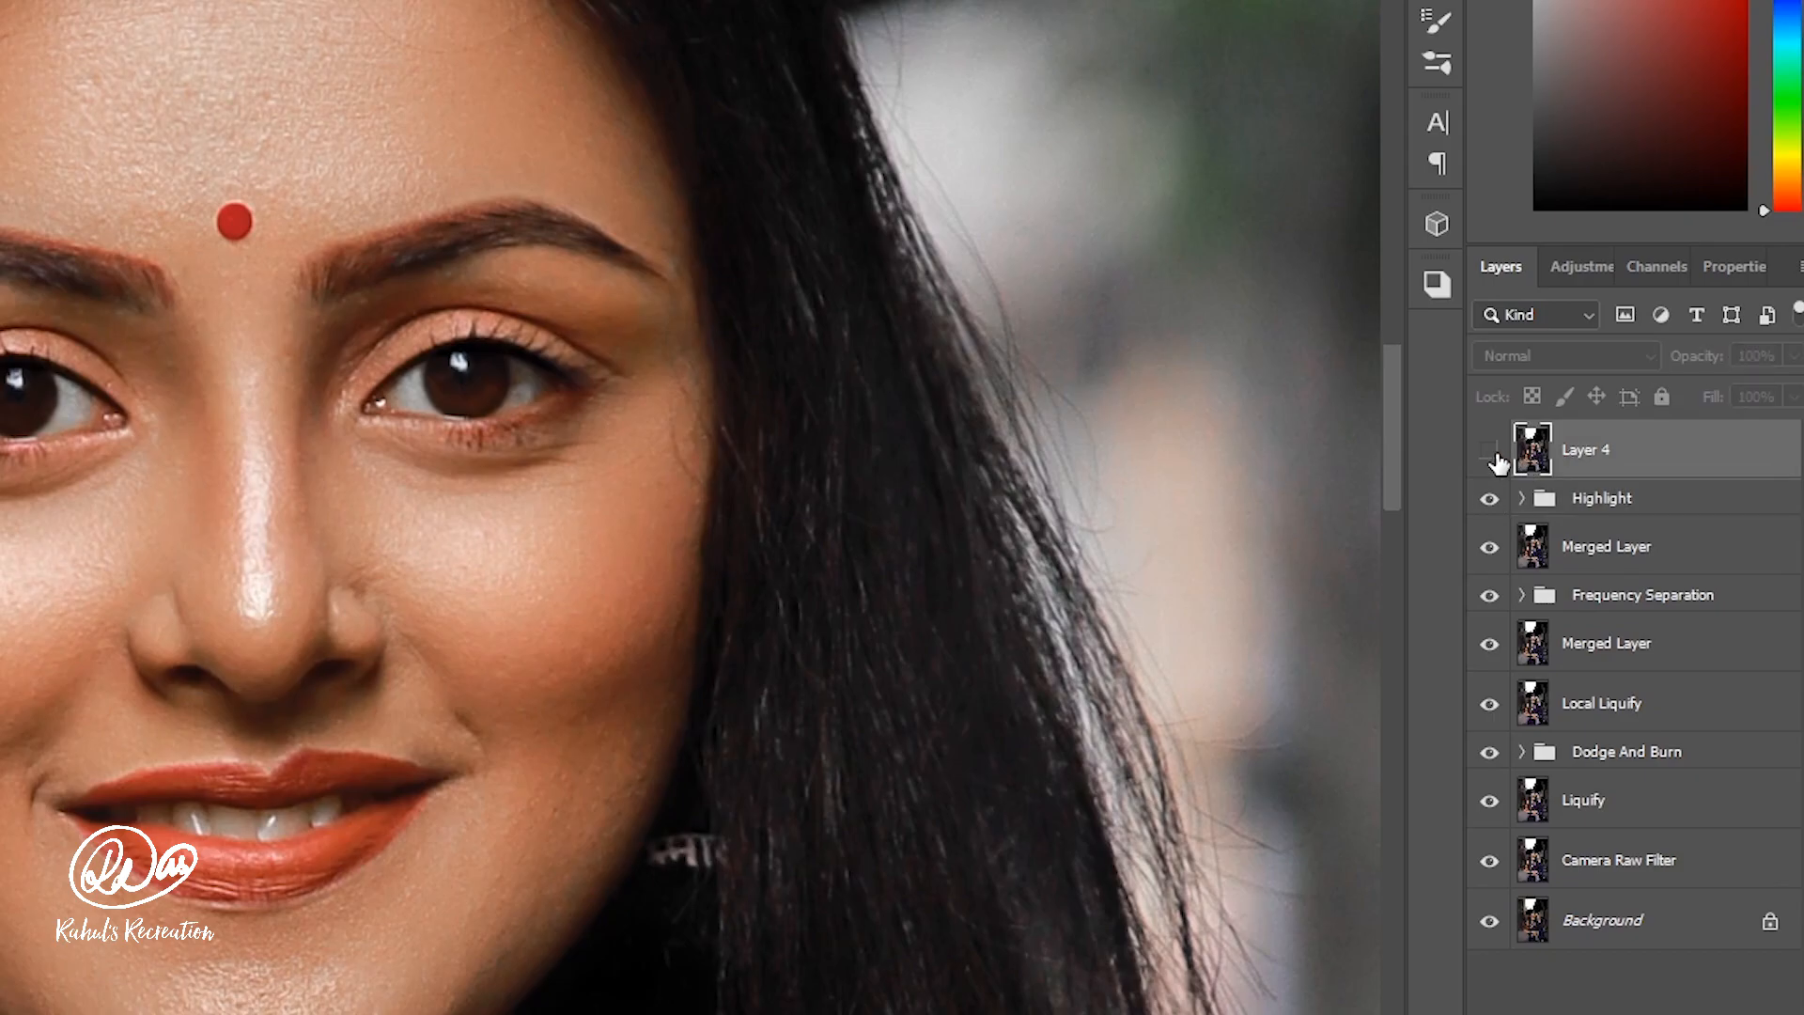
{"action": "left_click", "coordinate": [1494, 457]}
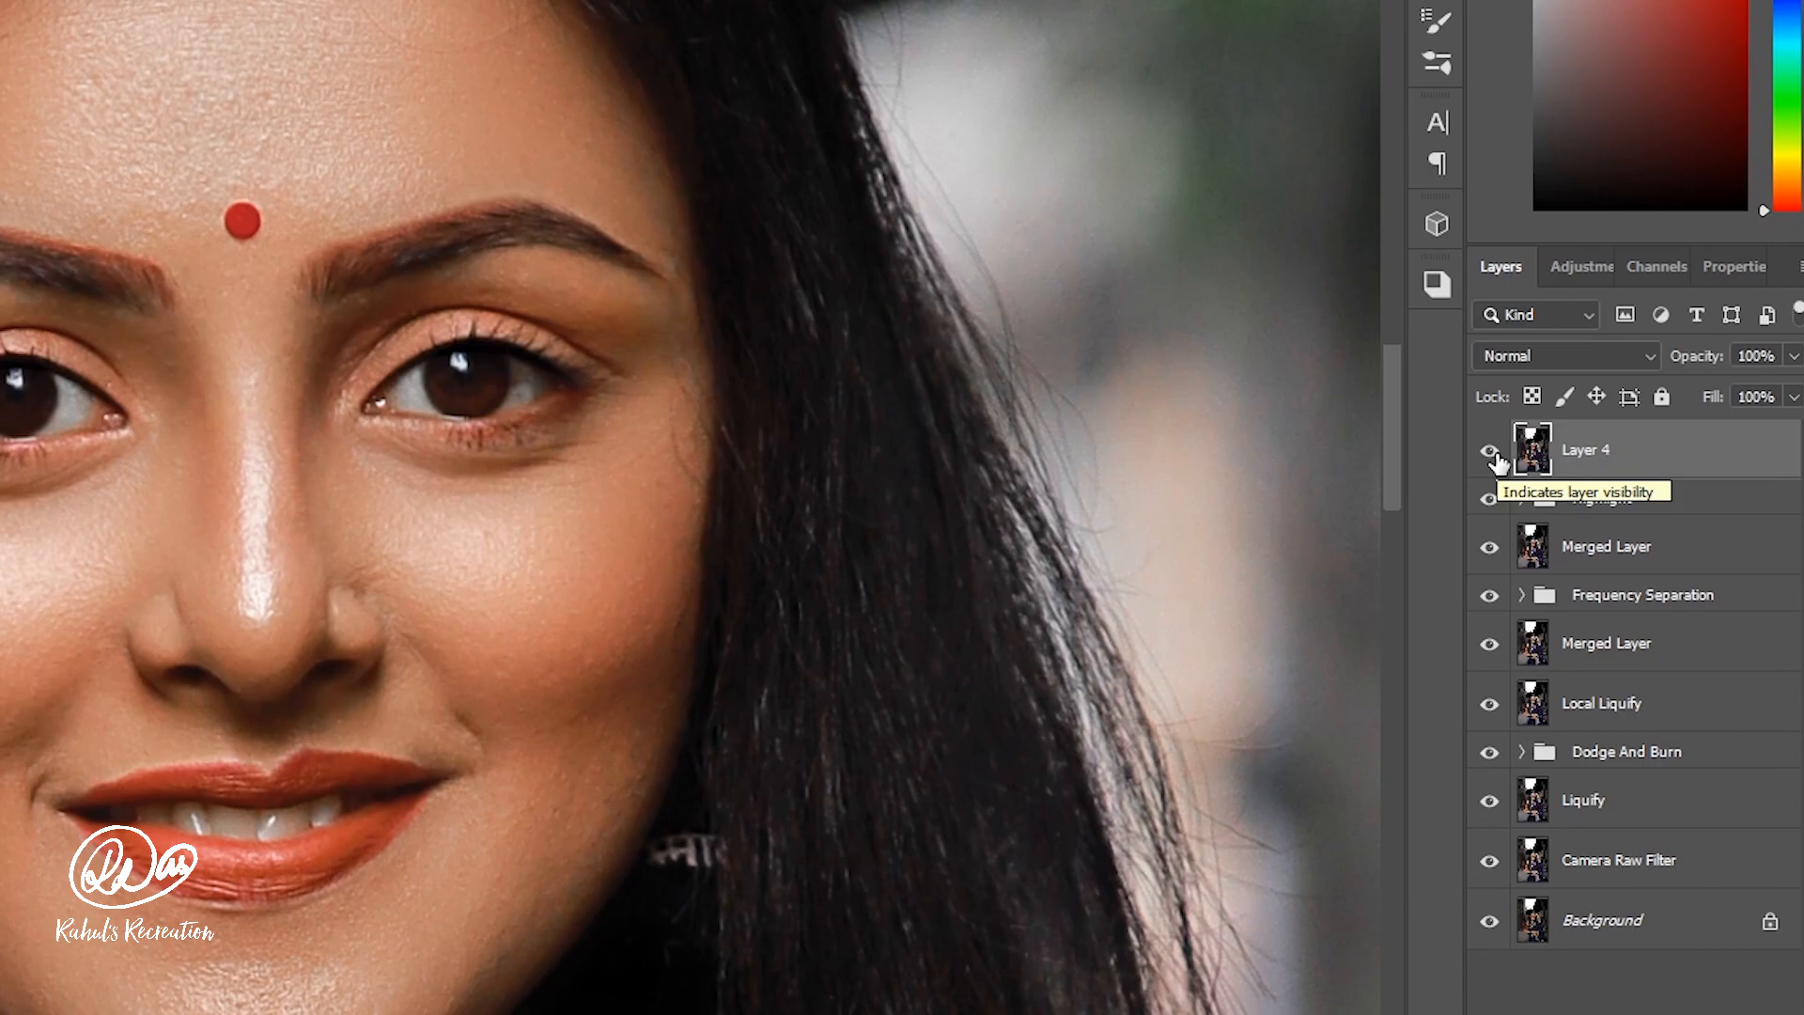
{"action": "left_click", "coordinate": [1490, 452]}
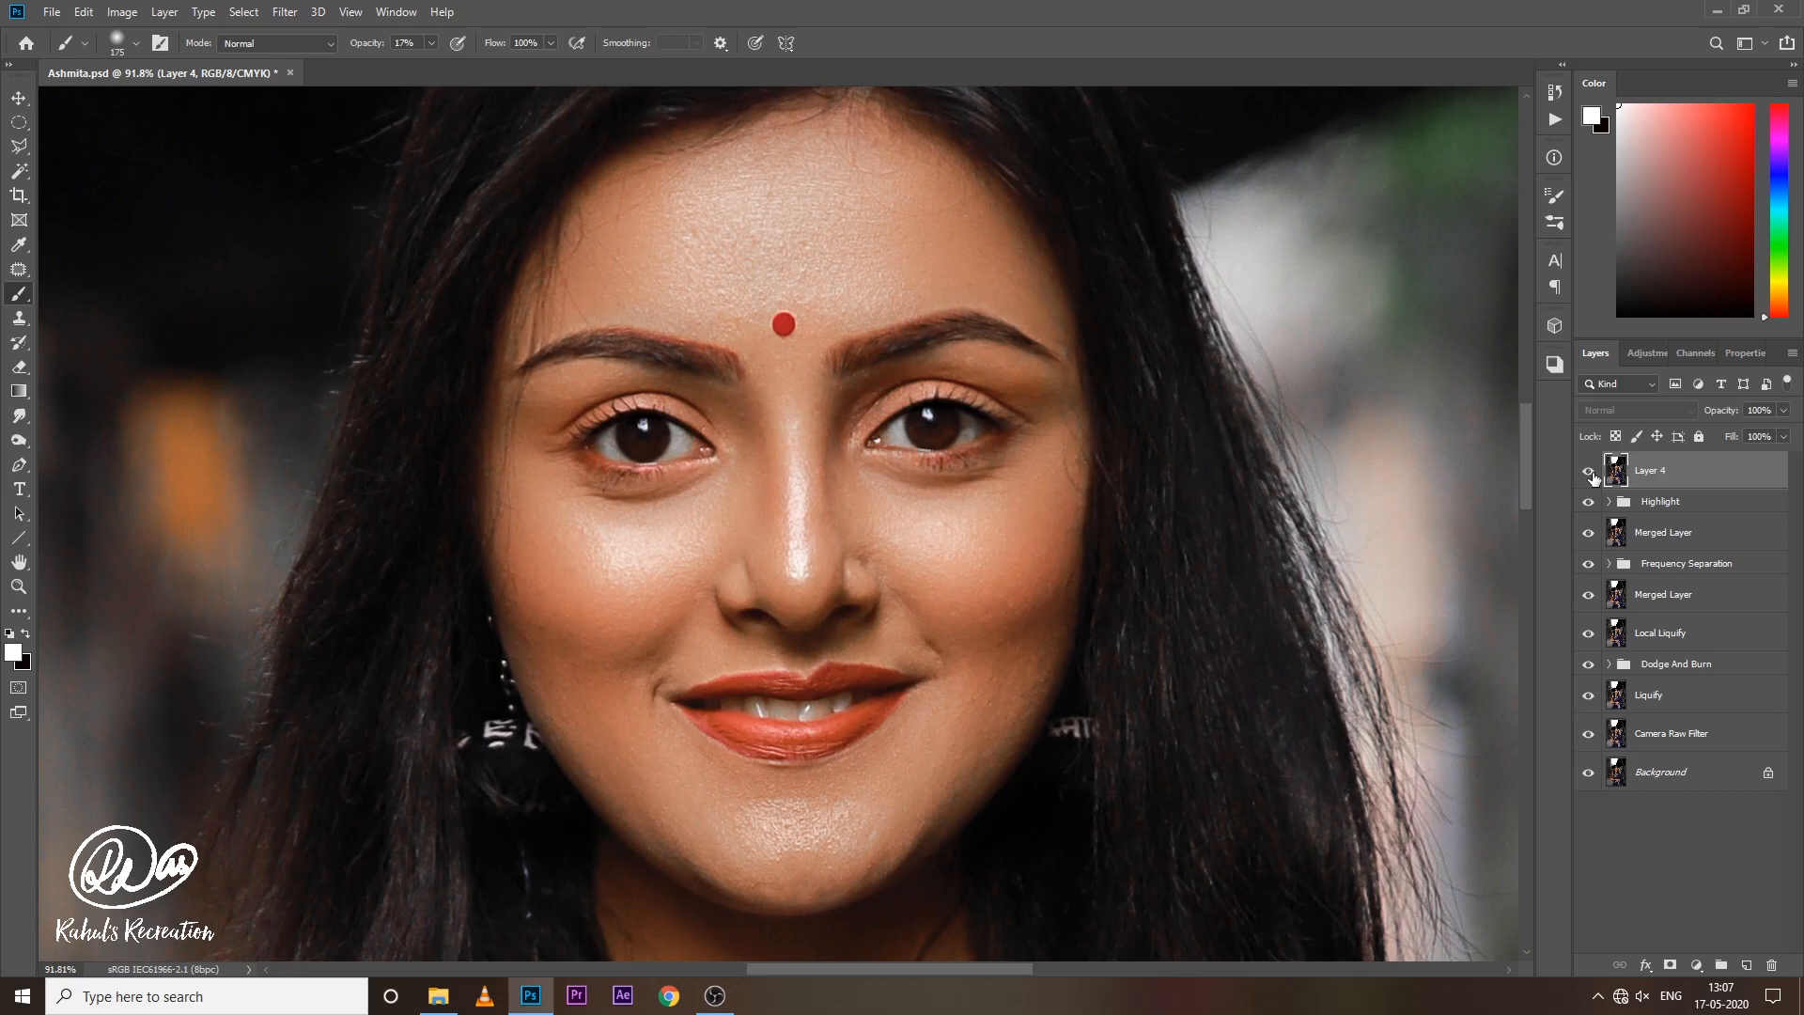
{"action": "left_click", "coordinate": [1589, 472]}
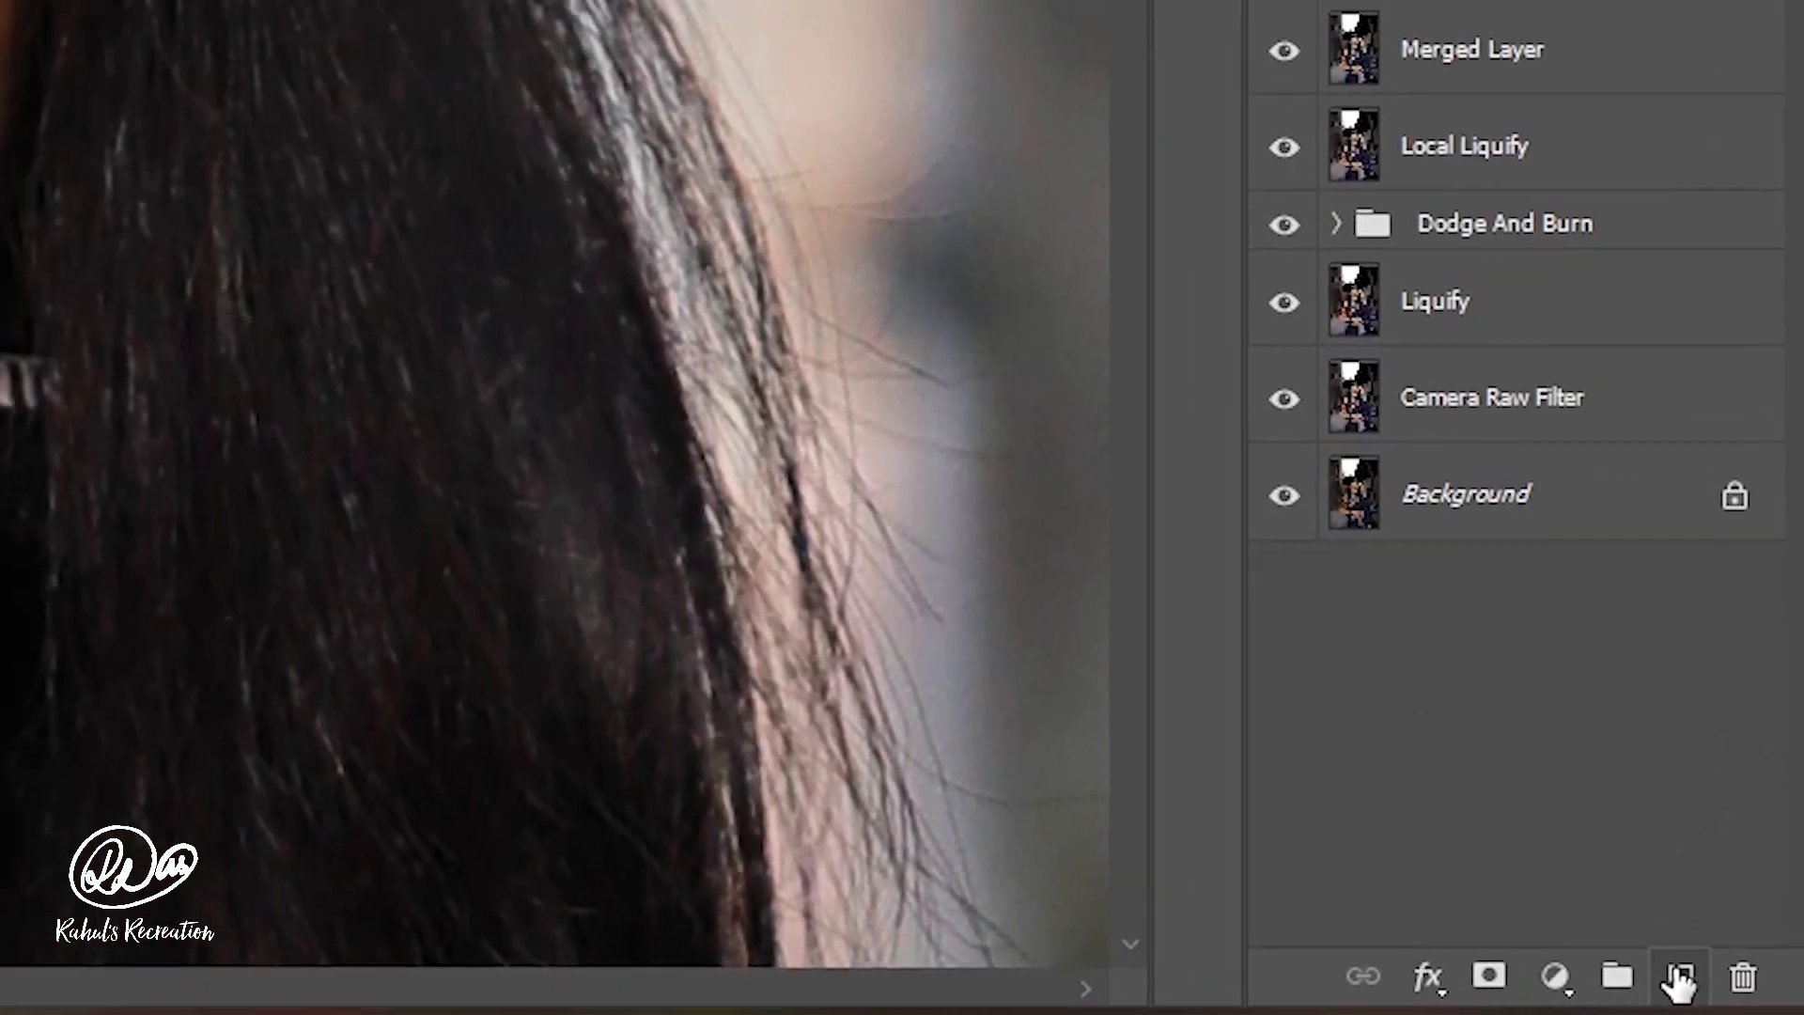
Add a new layer and draw a thin closed Pen path along the lower lash line of the left-hand eye in the photo.
{"action": "left_click", "coordinate": [1677, 982]}
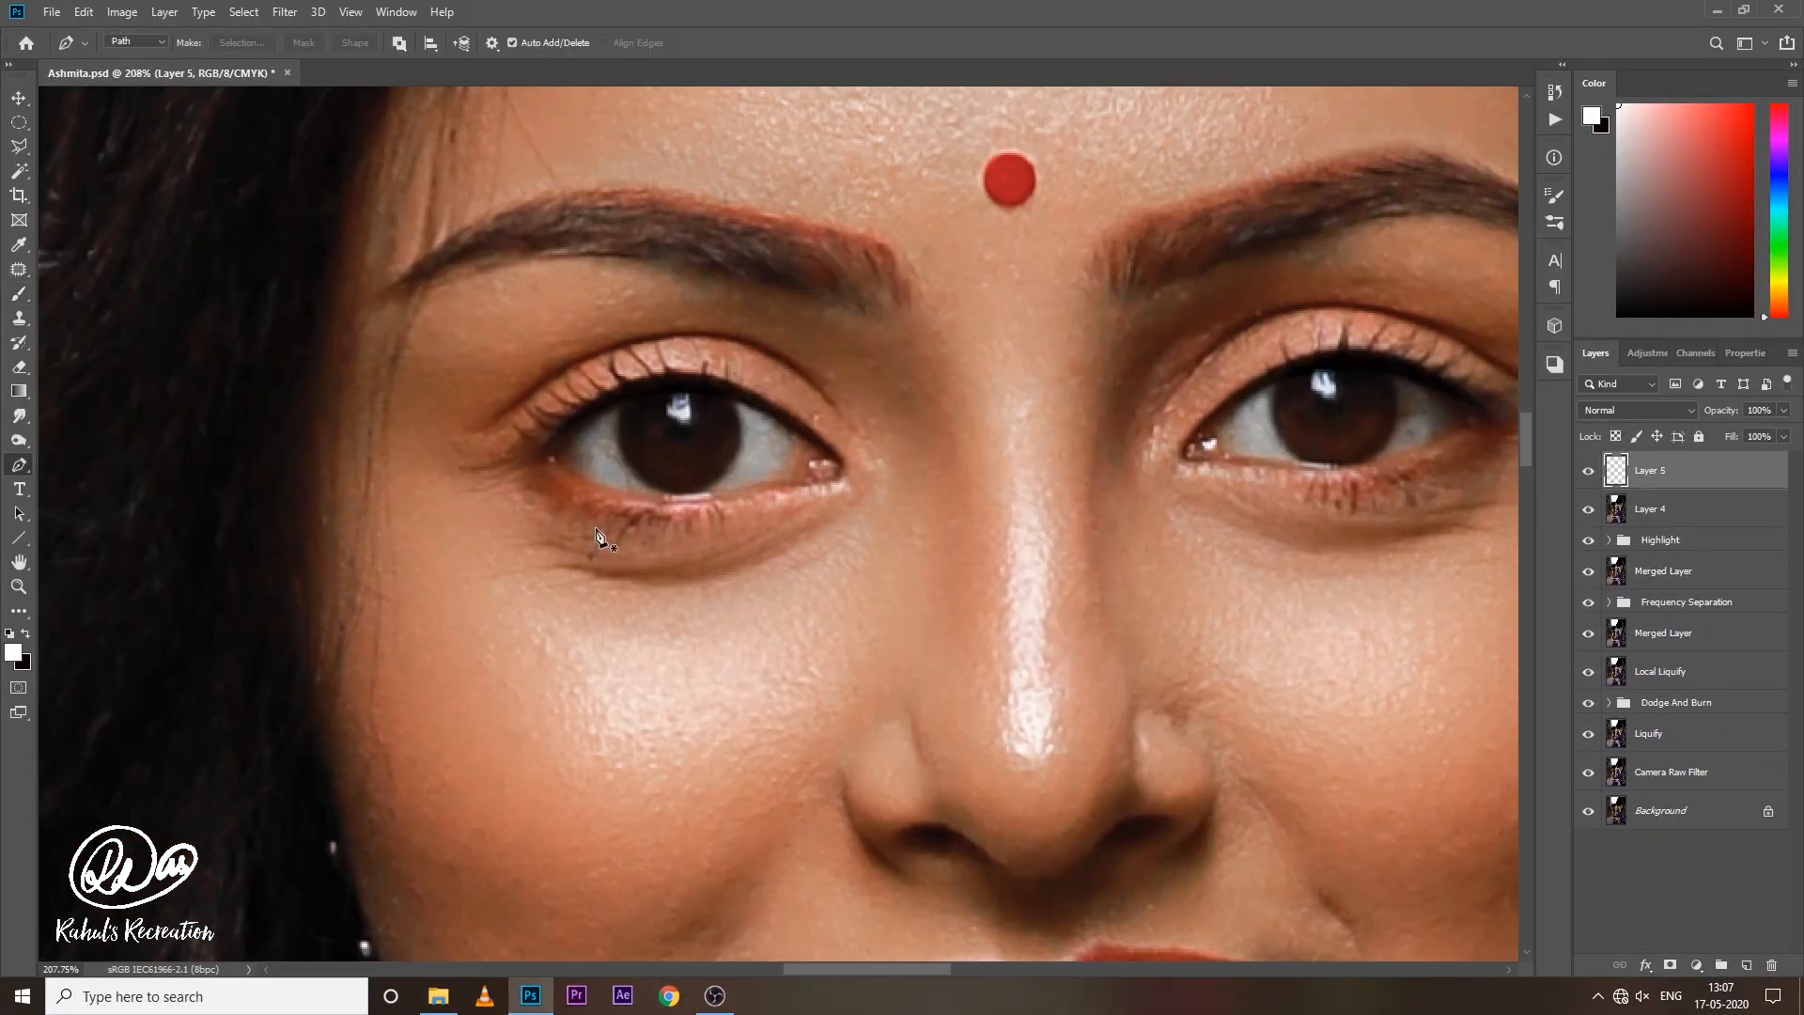
{"action": "left_click", "coordinate": [549, 458]}
{"action": "left_click_drag", "start_coordinate": [785, 480], "coordinate": [918, 433]}
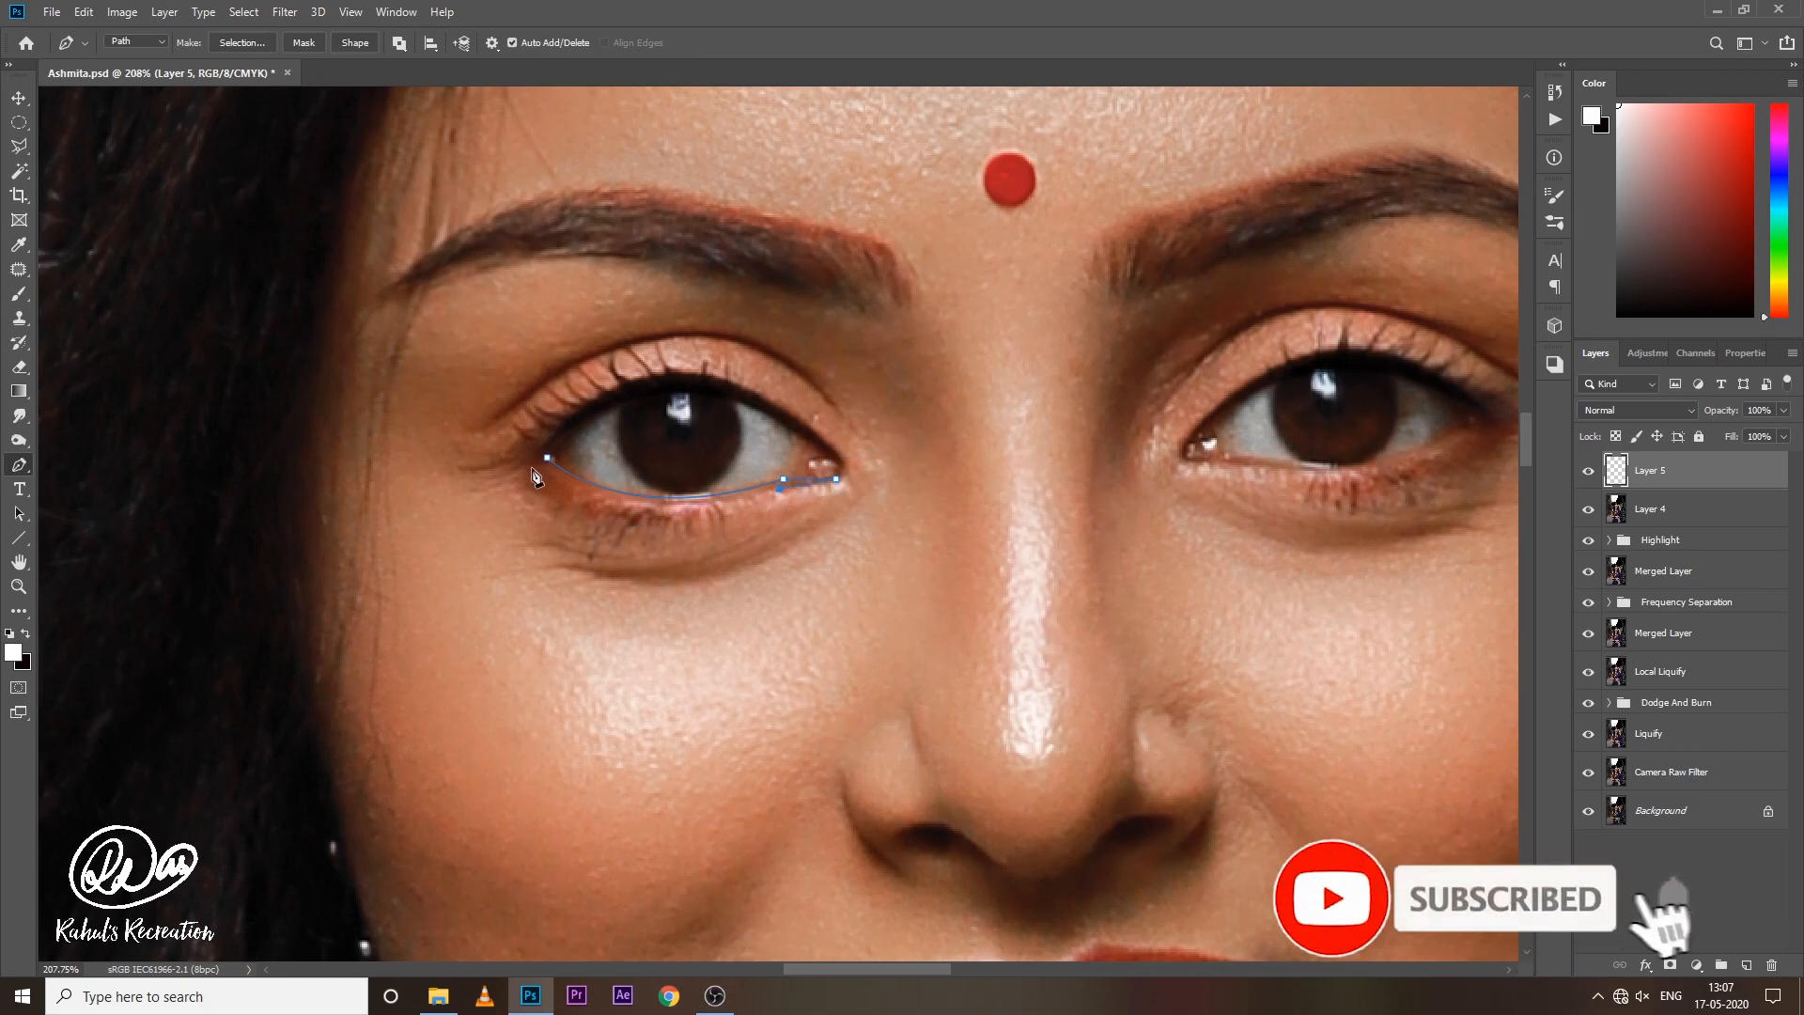
{"action": "left_click_drag", "start_coordinate": [532, 467], "coordinate": [438, 395]}
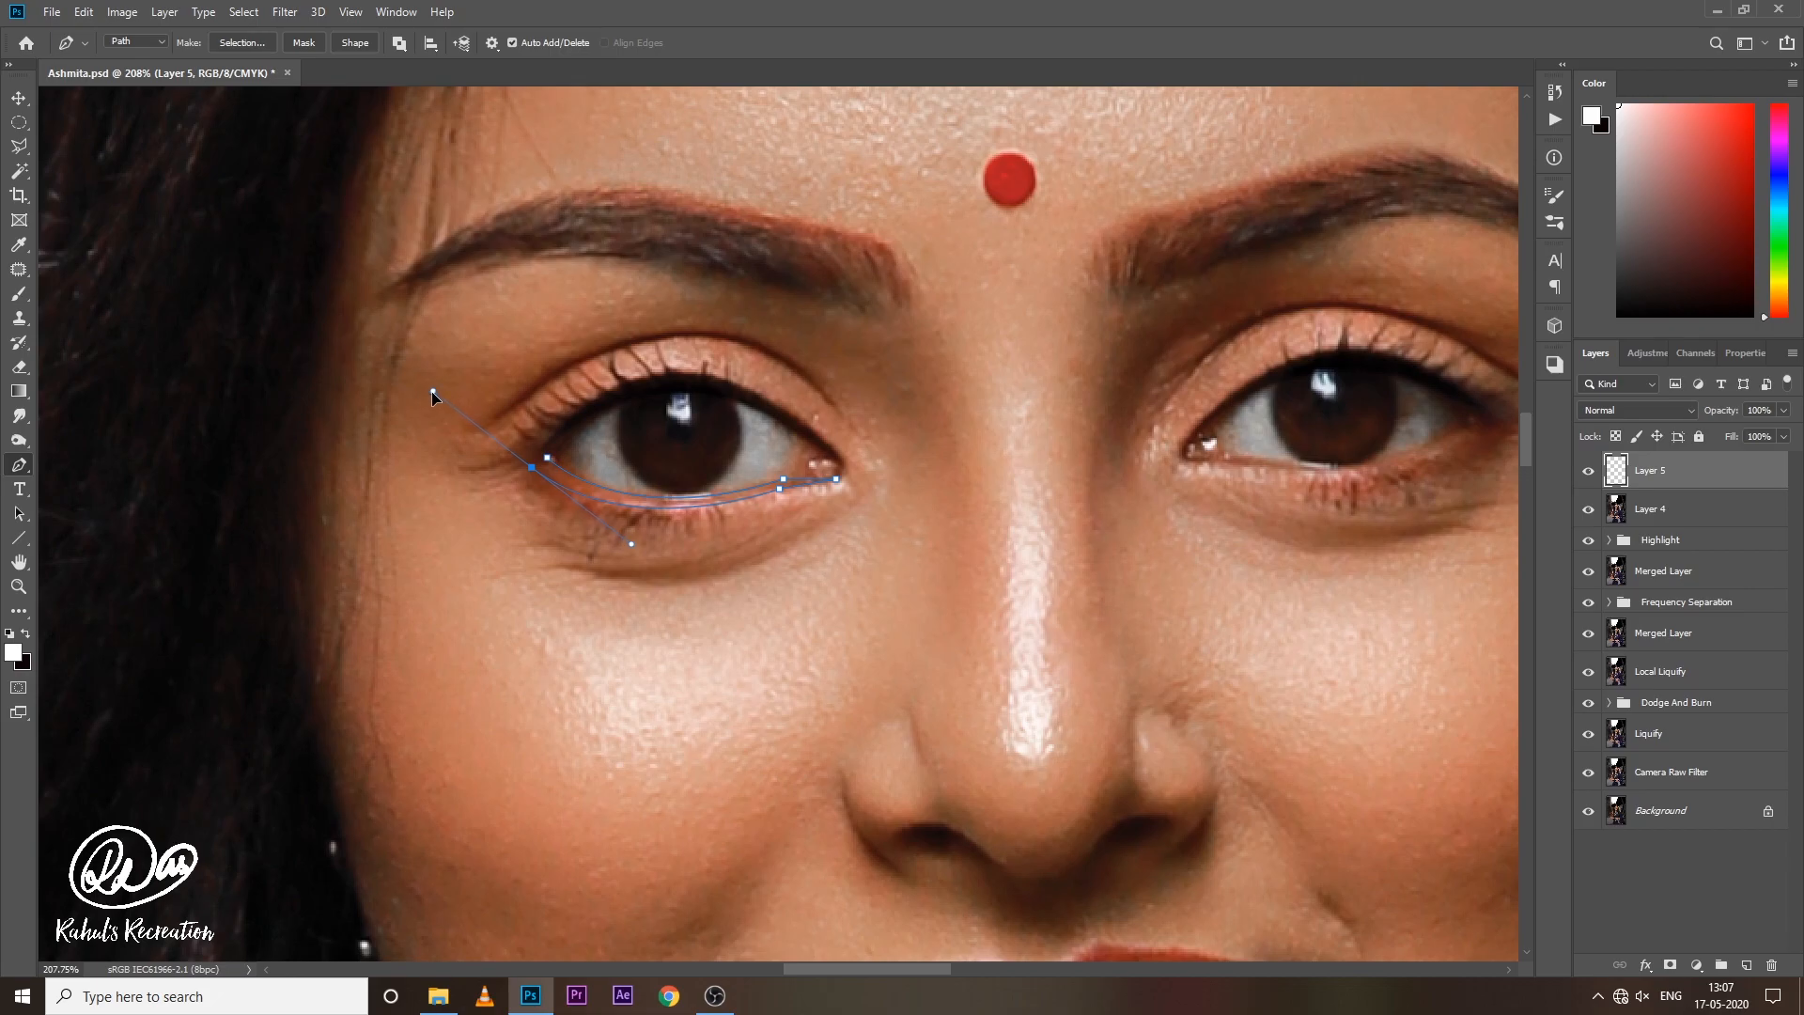
{"action": "left_click", "coordinate": [550, 460]}
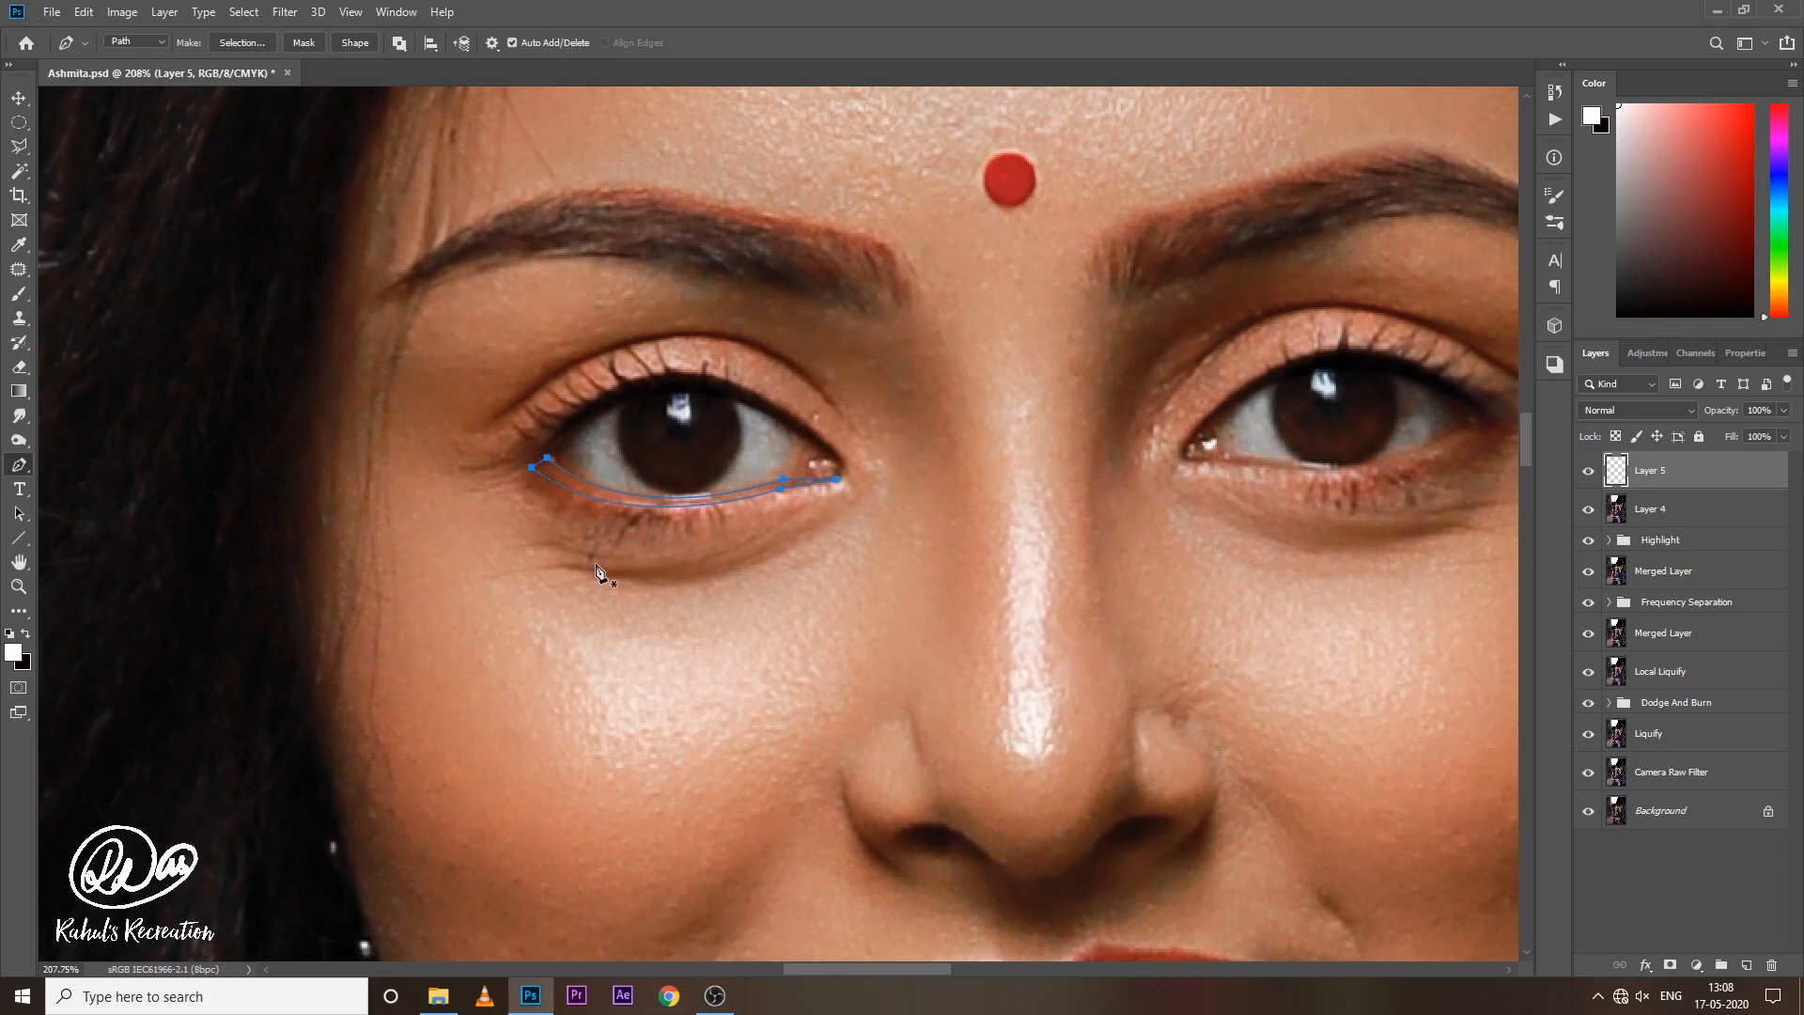
Convert the lower lash line path into a new selection with a 1-pixel feather radius.
{"action": "right_click", "coordinate": [571, 489]}
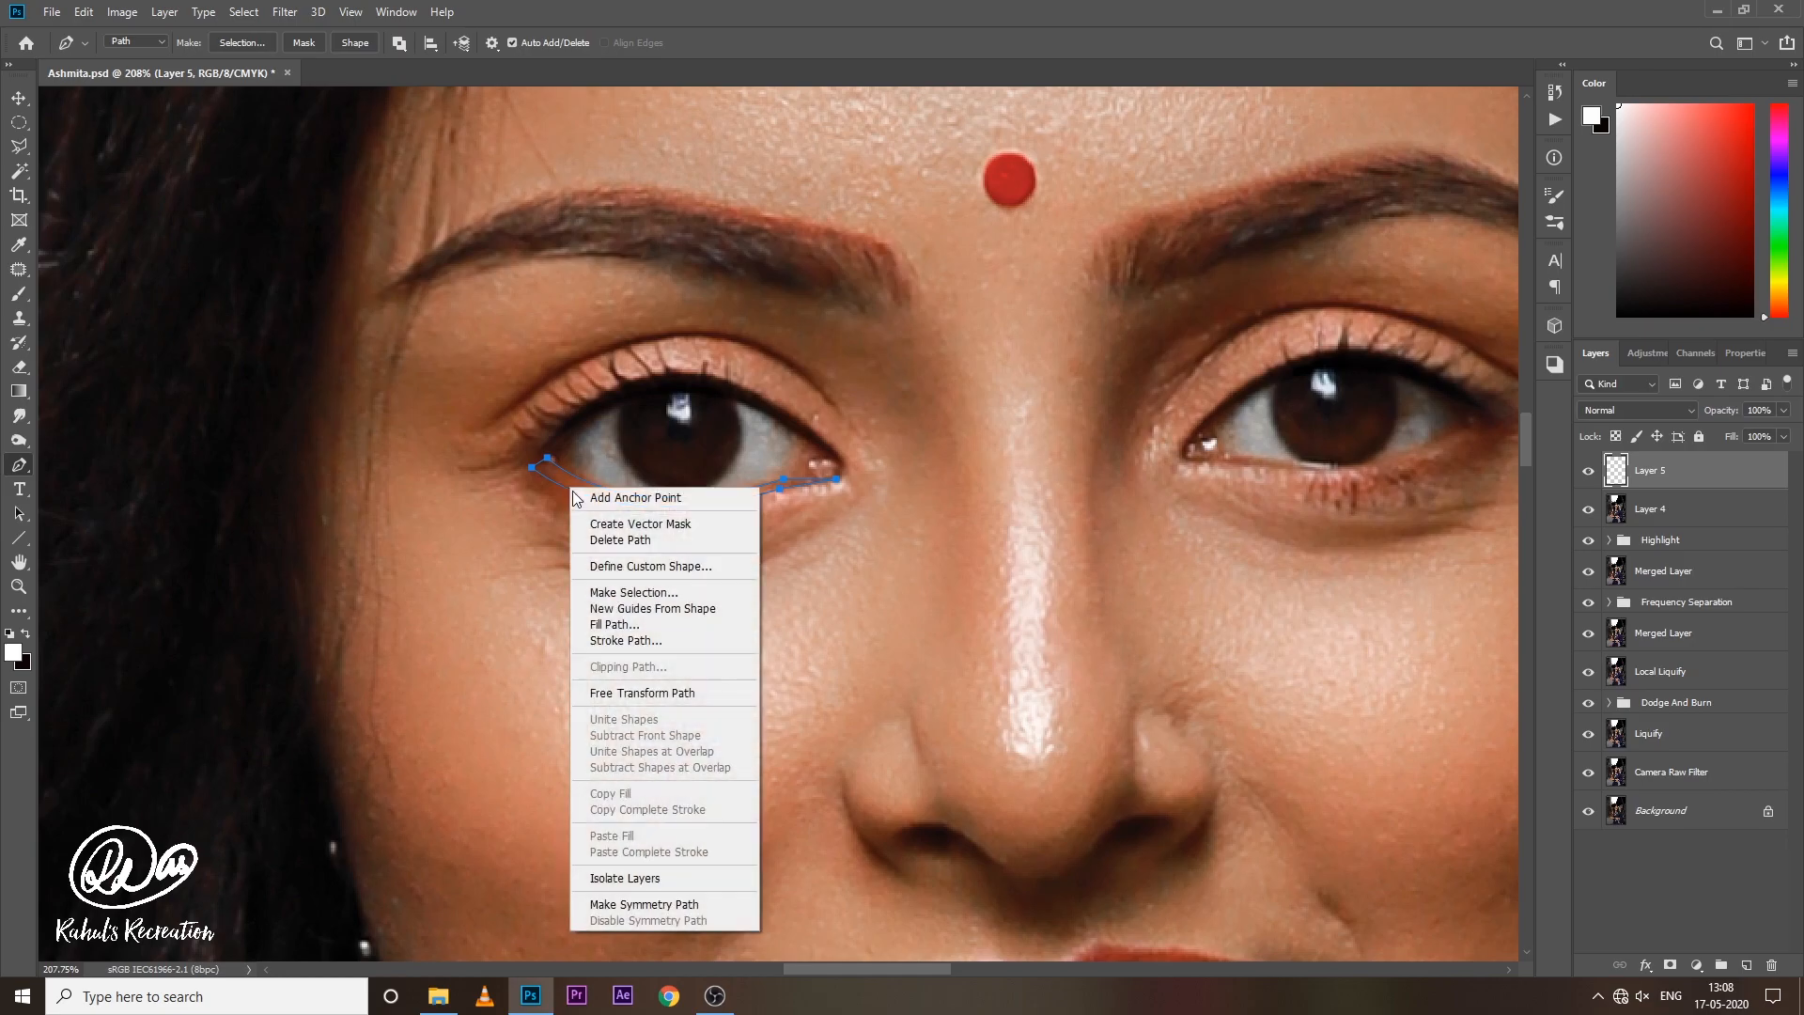
{"action": "left_click", "coordinate": [601, 593]}
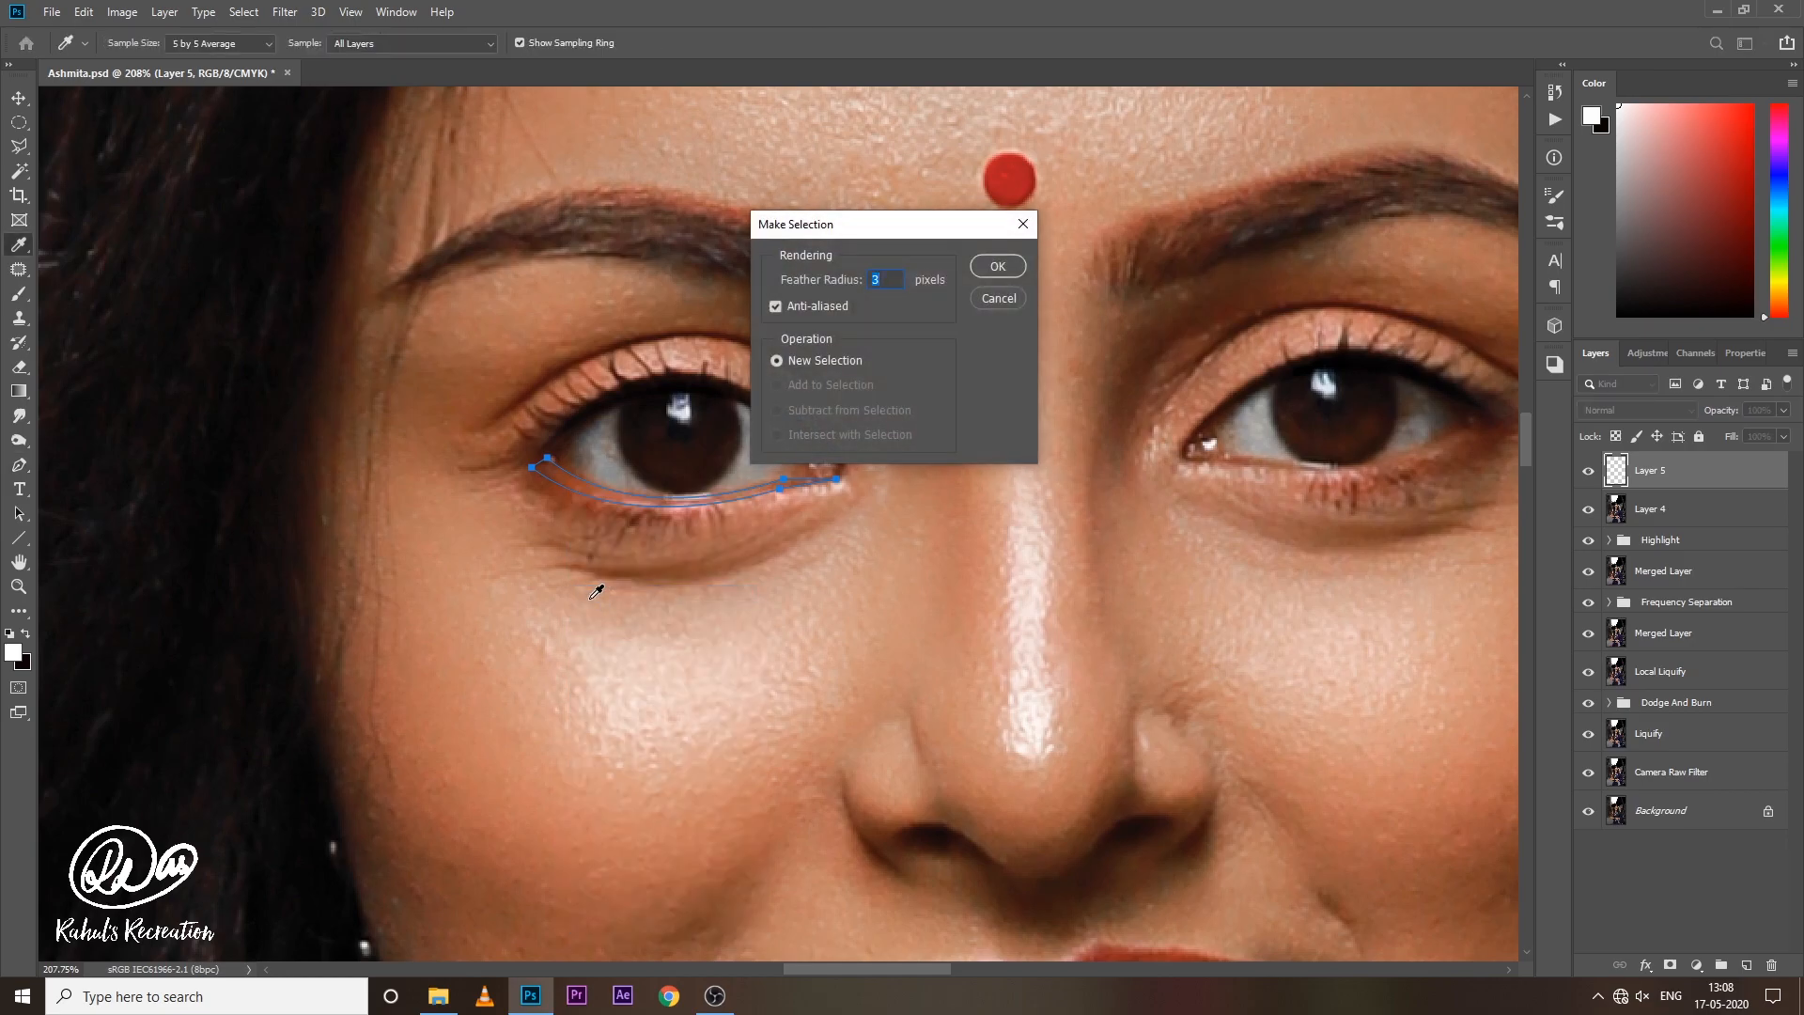
{"action": "type", "text": "1"}
{"action": "key", "text": "Return"}
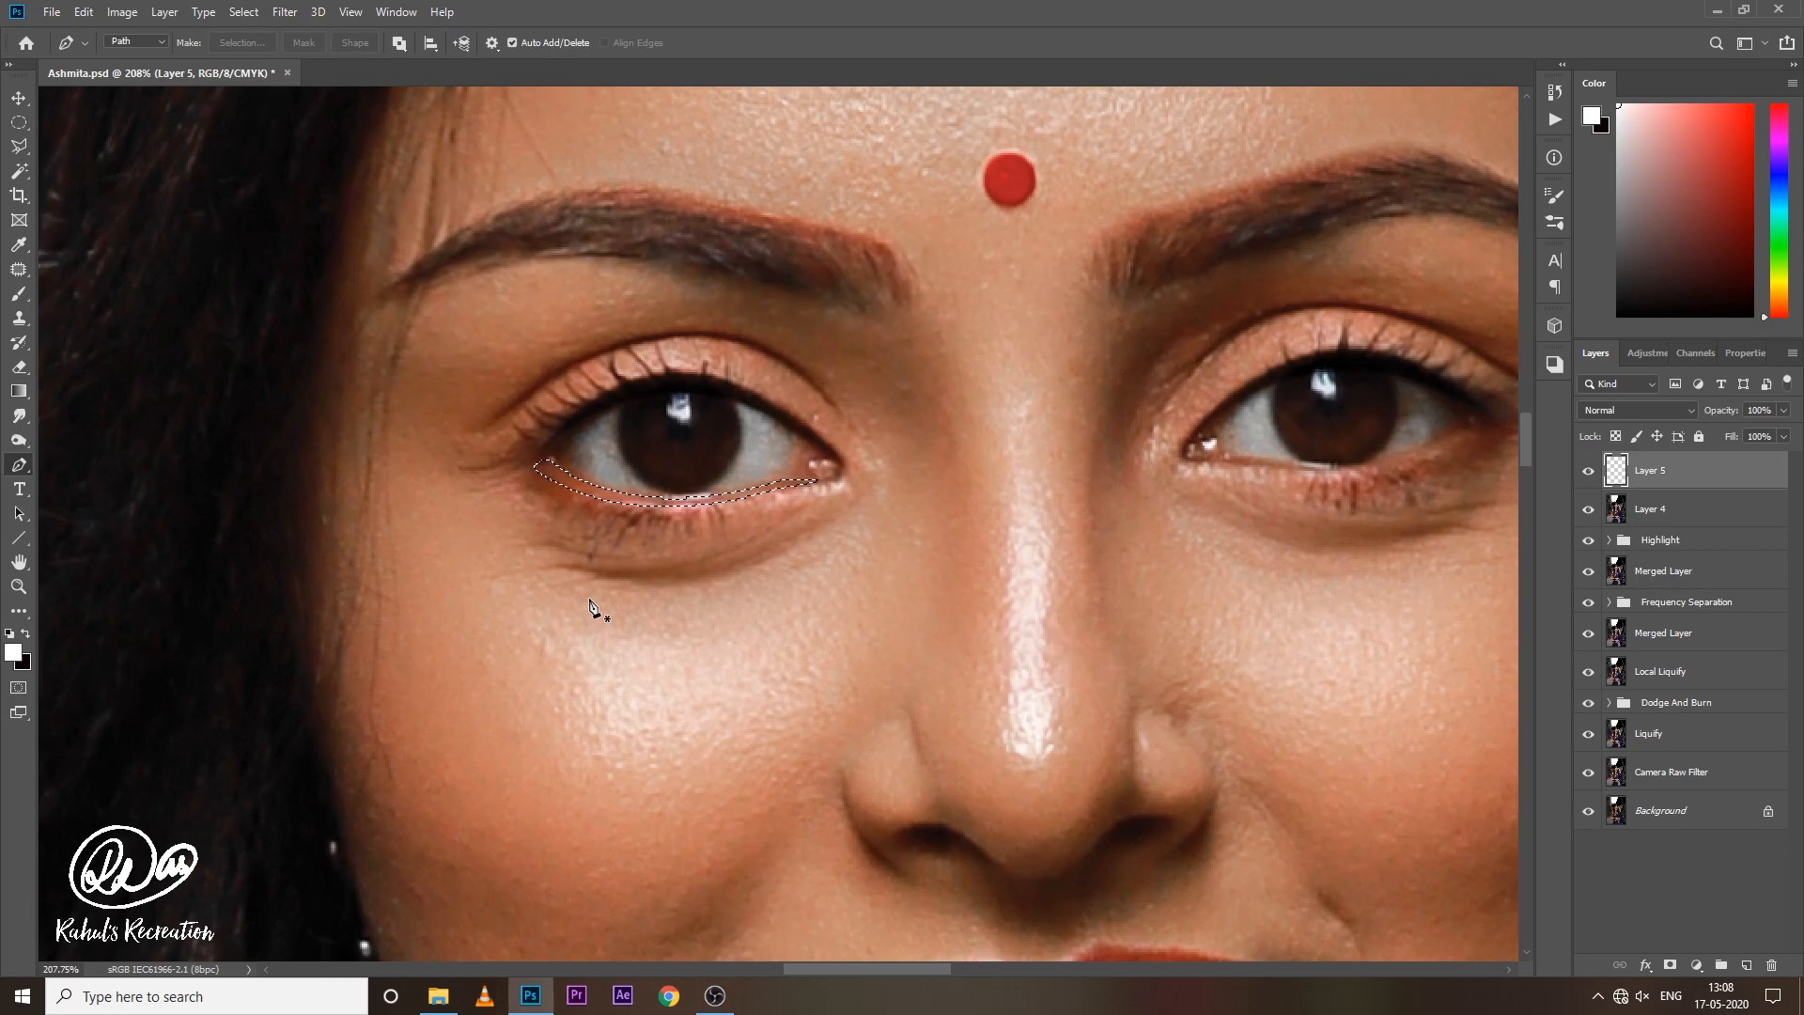
Paint the selected lash line black with a size 60 brush at 80% opacity, and deselect.
{"action": "key", "text": "b"}
{"action": "key", "text": "x"}
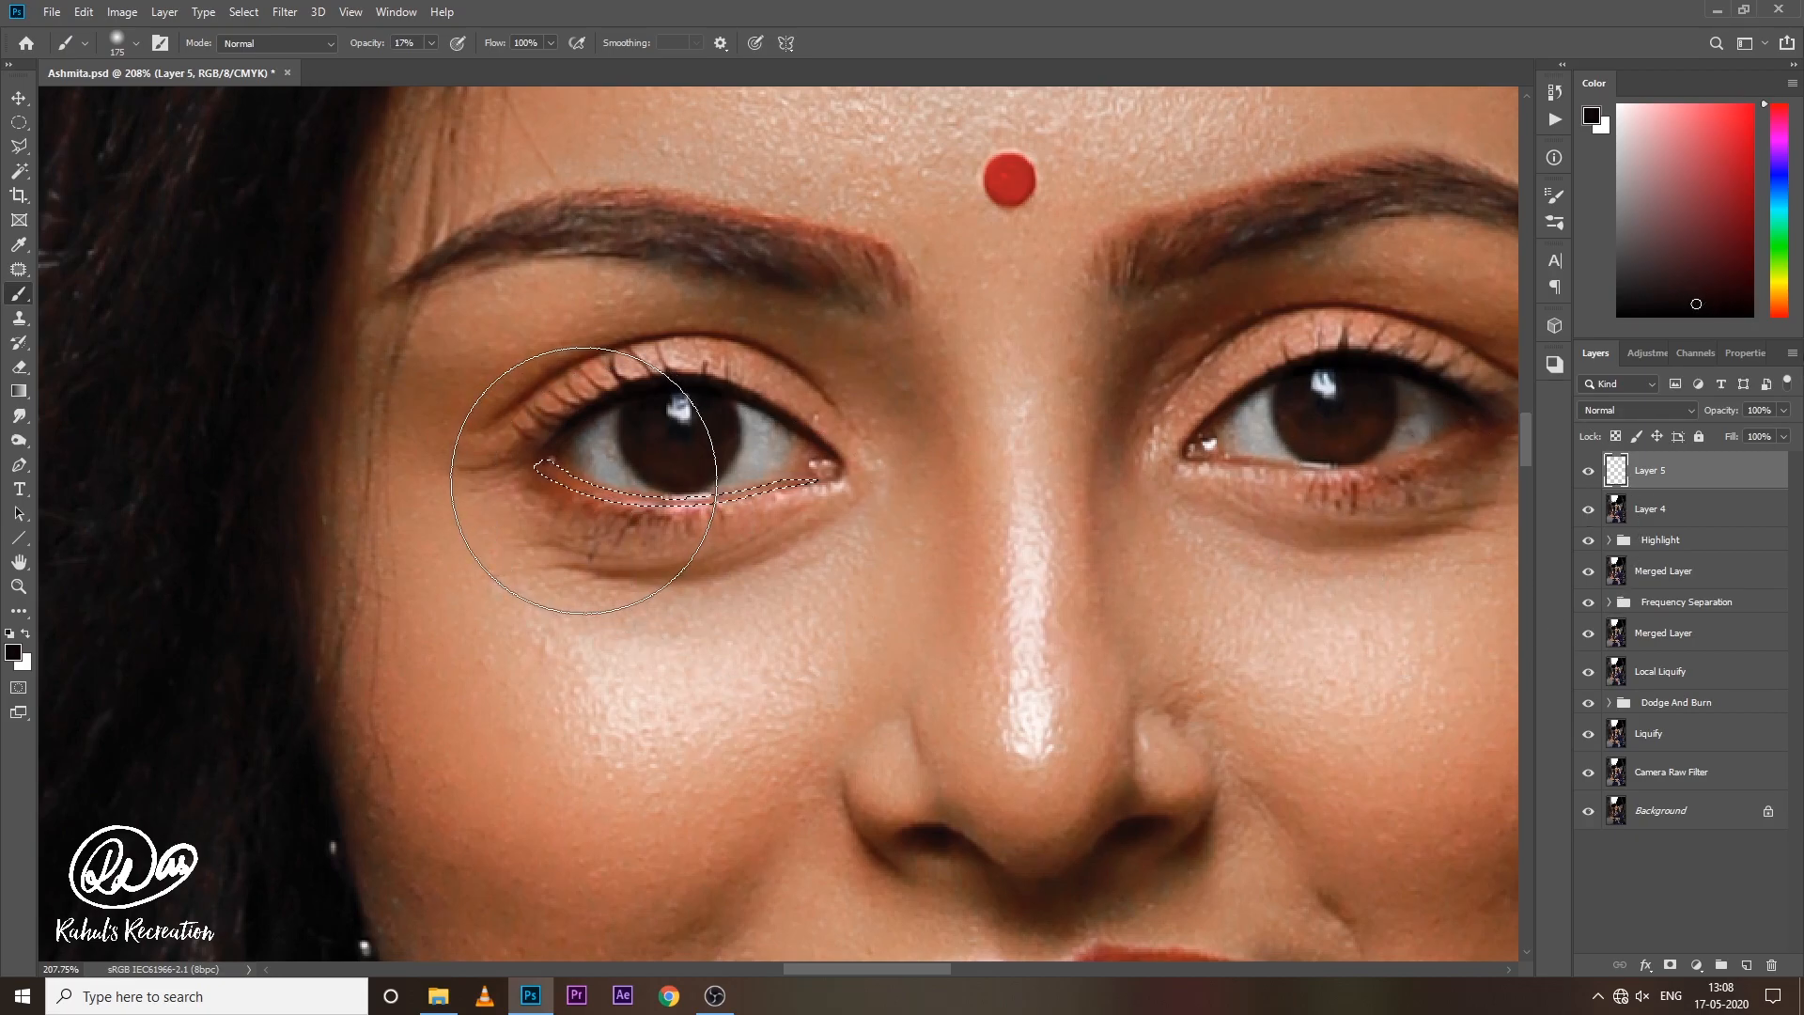
{"action": "left_click", "coordinate": [432, 43]}
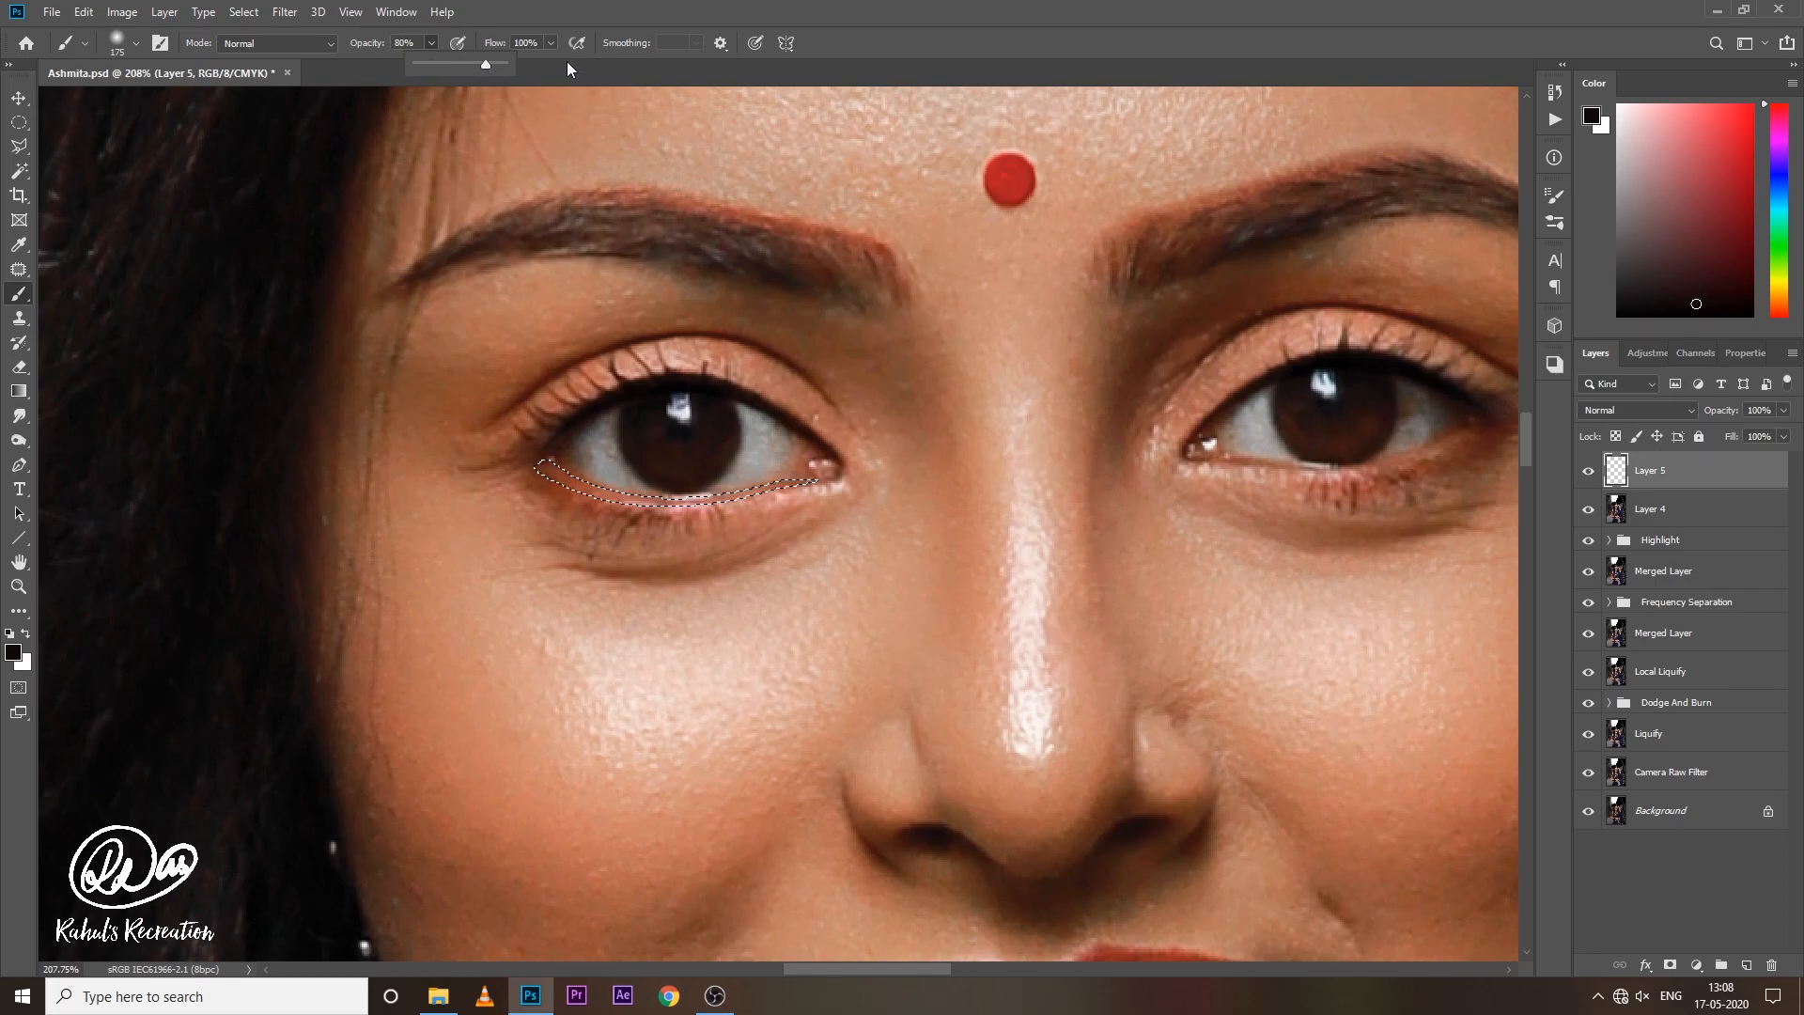
{"action": "key", "text": "bracketleft"}
{"action": "key", "text": "bracketleft"}
{"action": "key", "text": "bracketleft"}
{"action": "key", "text": "bracketleft"}
{"action": "key", "text": "bracketleft"}
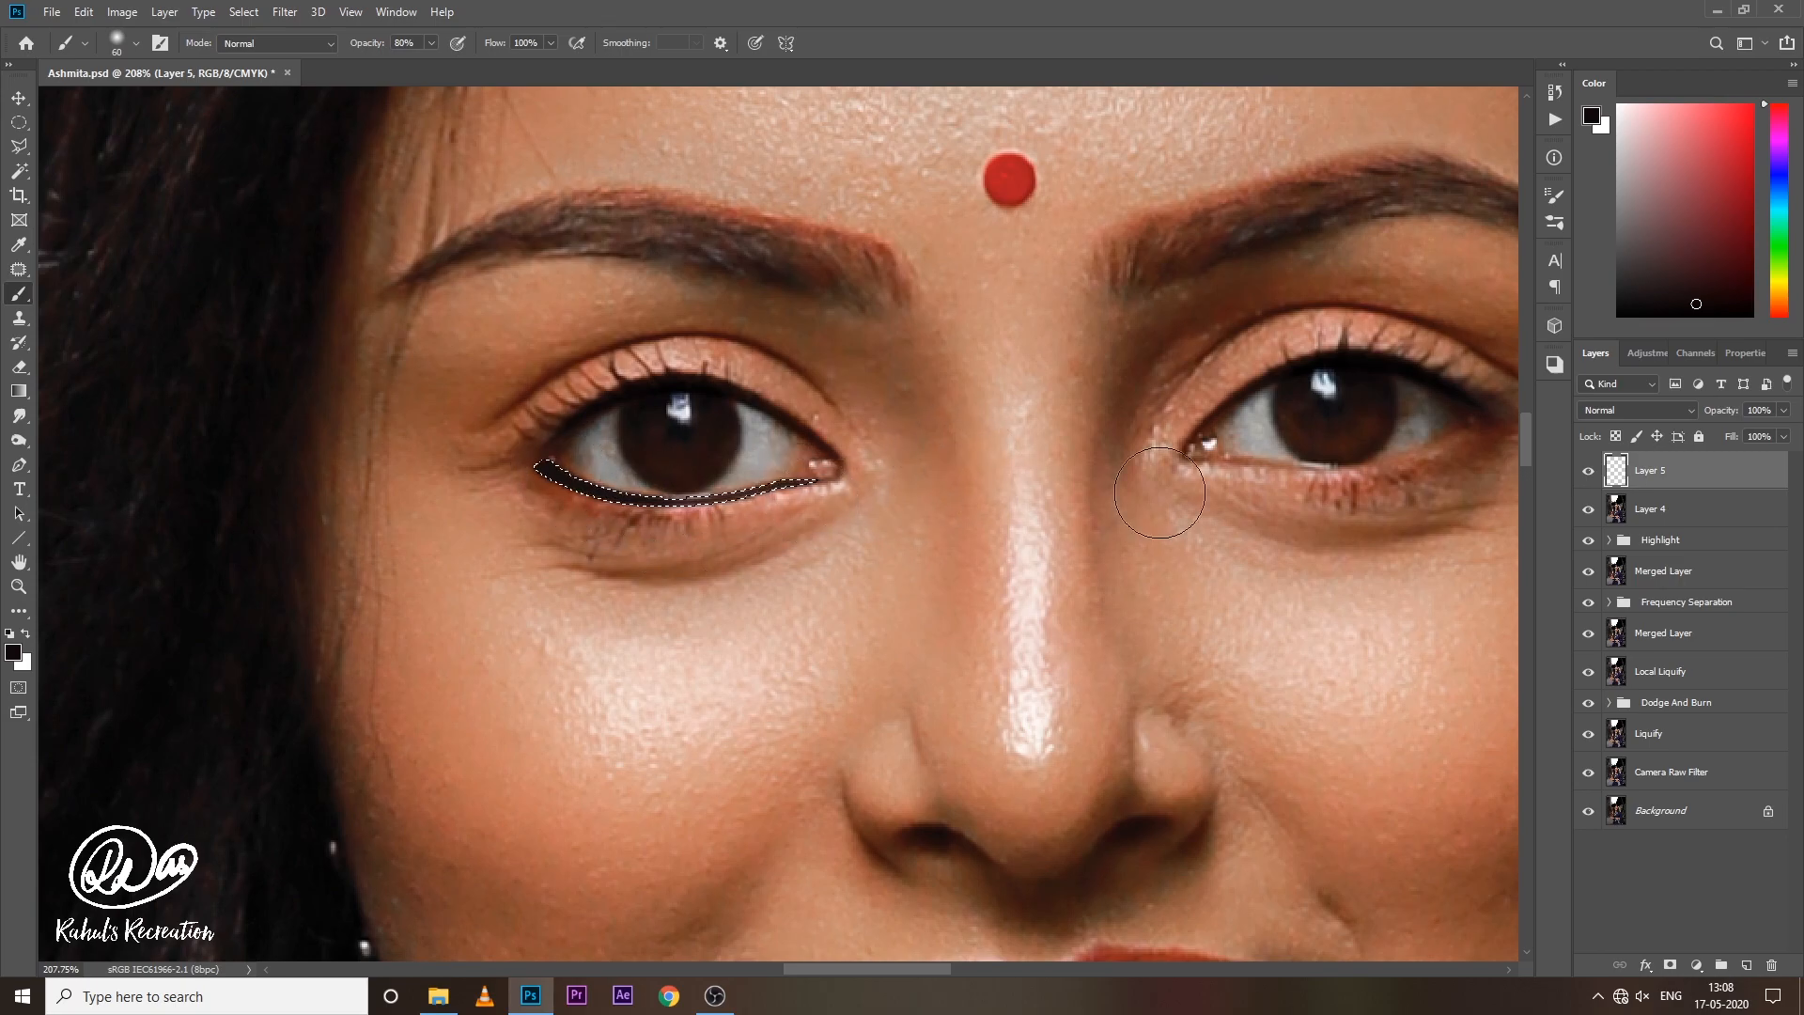
{"action": "key", "text": "ctrl+d"}
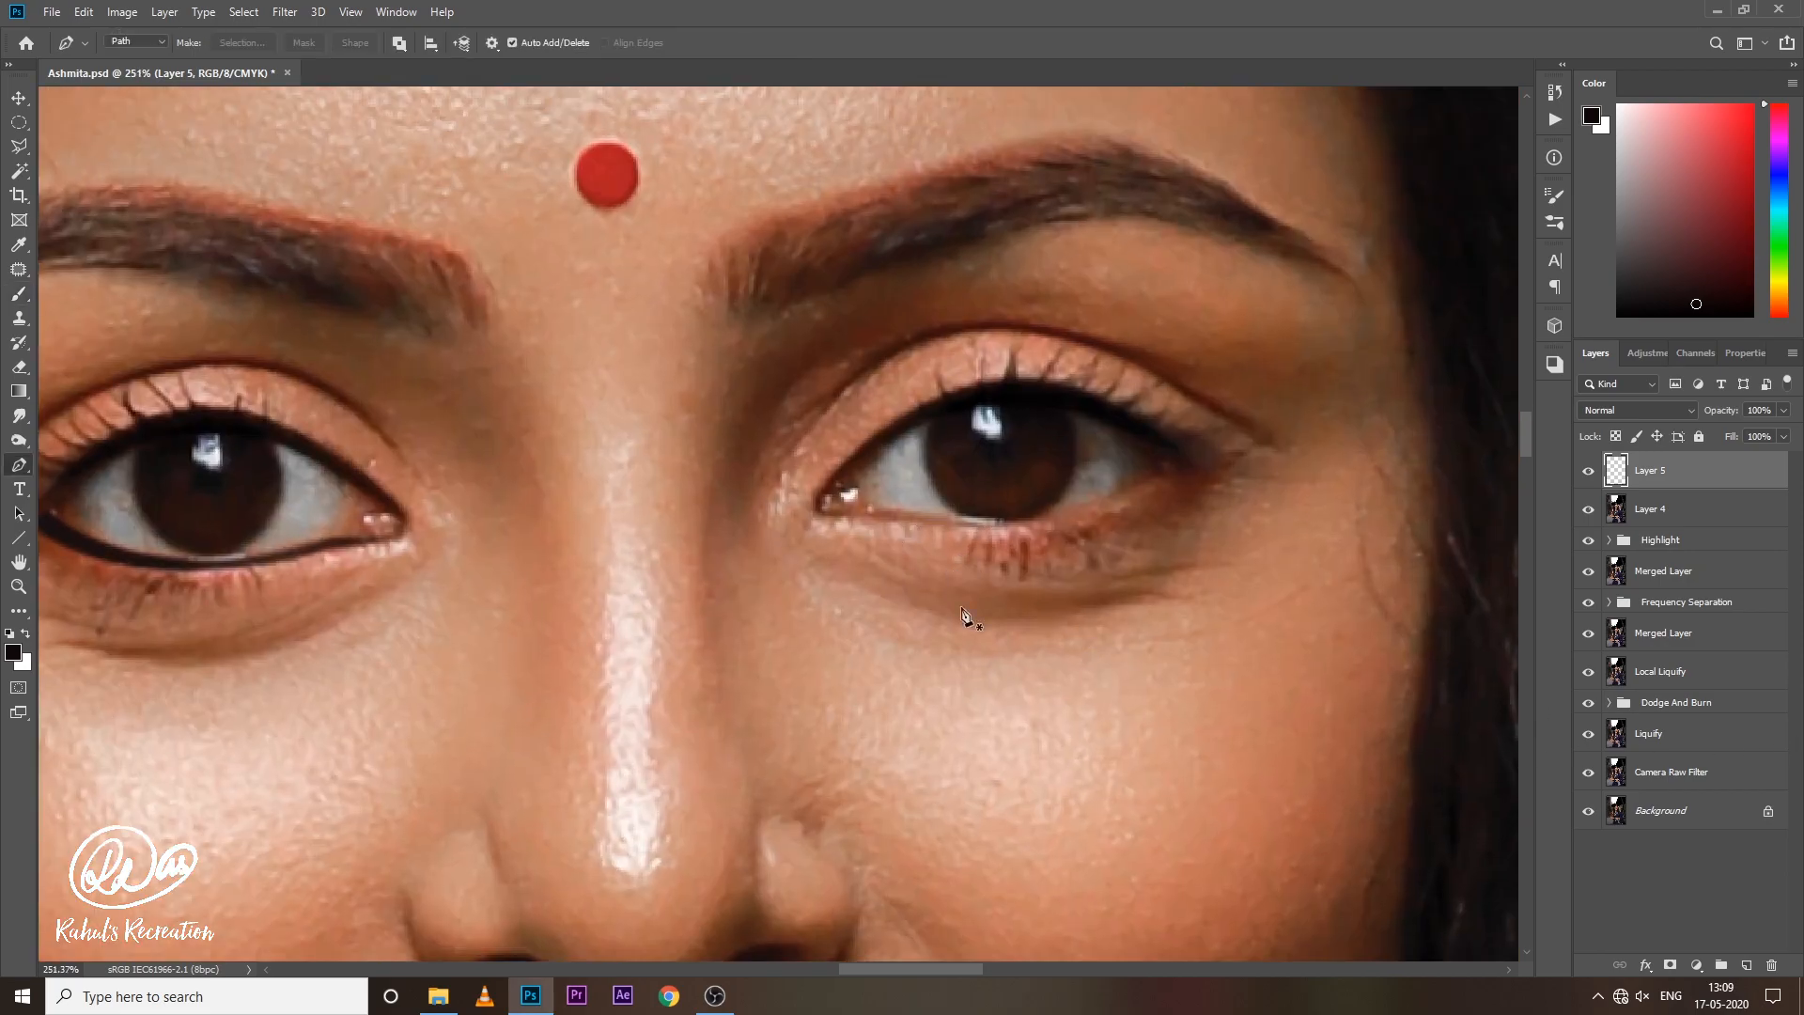
Draw a thin closed Pen path along the lower lash line of the right-hand eye in the photo.
{"action": "left_click", "coordinate": [817, 512]}
{"action": "left_click_drag", "start_coordinate": [1160, 472], "coordinate": [1287, 400]}
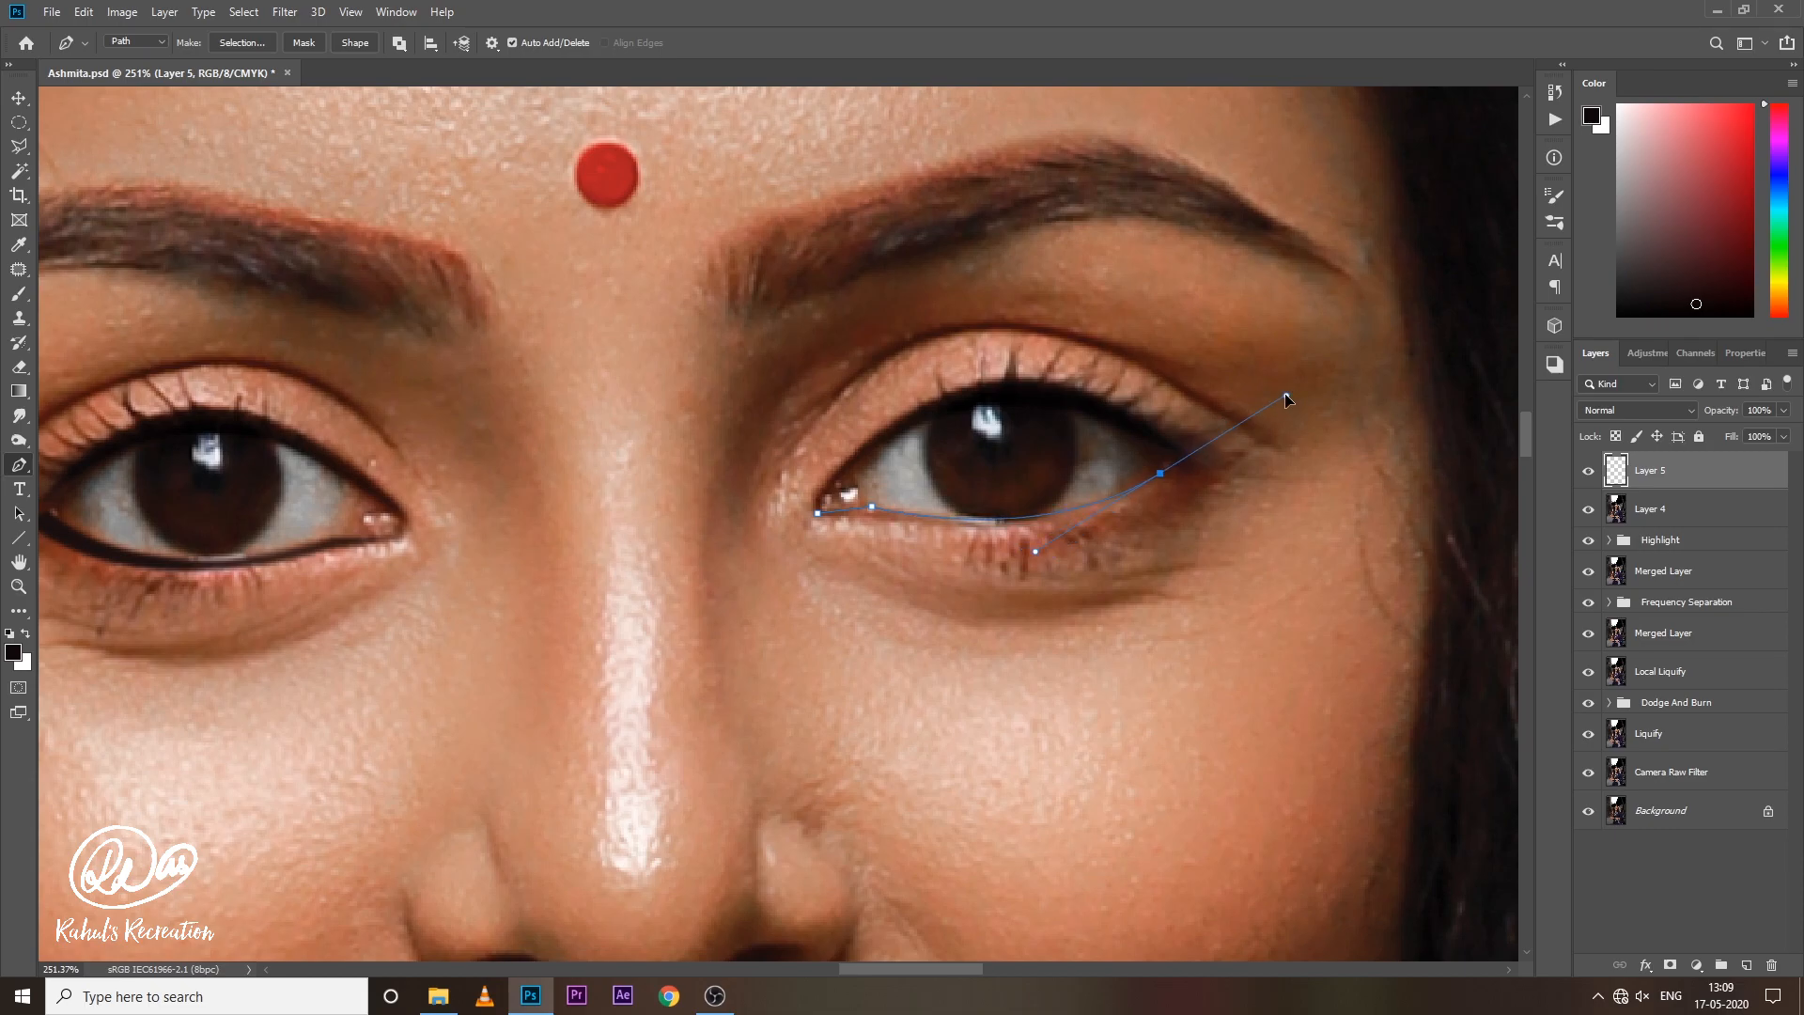
{"action": "left_click", "coordinate": [1180, 468]}
{"action": "left_click_drag", "start_coordinate": [818, 514], "coordinate": [570, 470]}
Convert the right-hand eye's path into a selection with a 1-pixel feather and paint it black at 80% opacity.
{"action": "right_click", "coordinate": [1079, 519]}
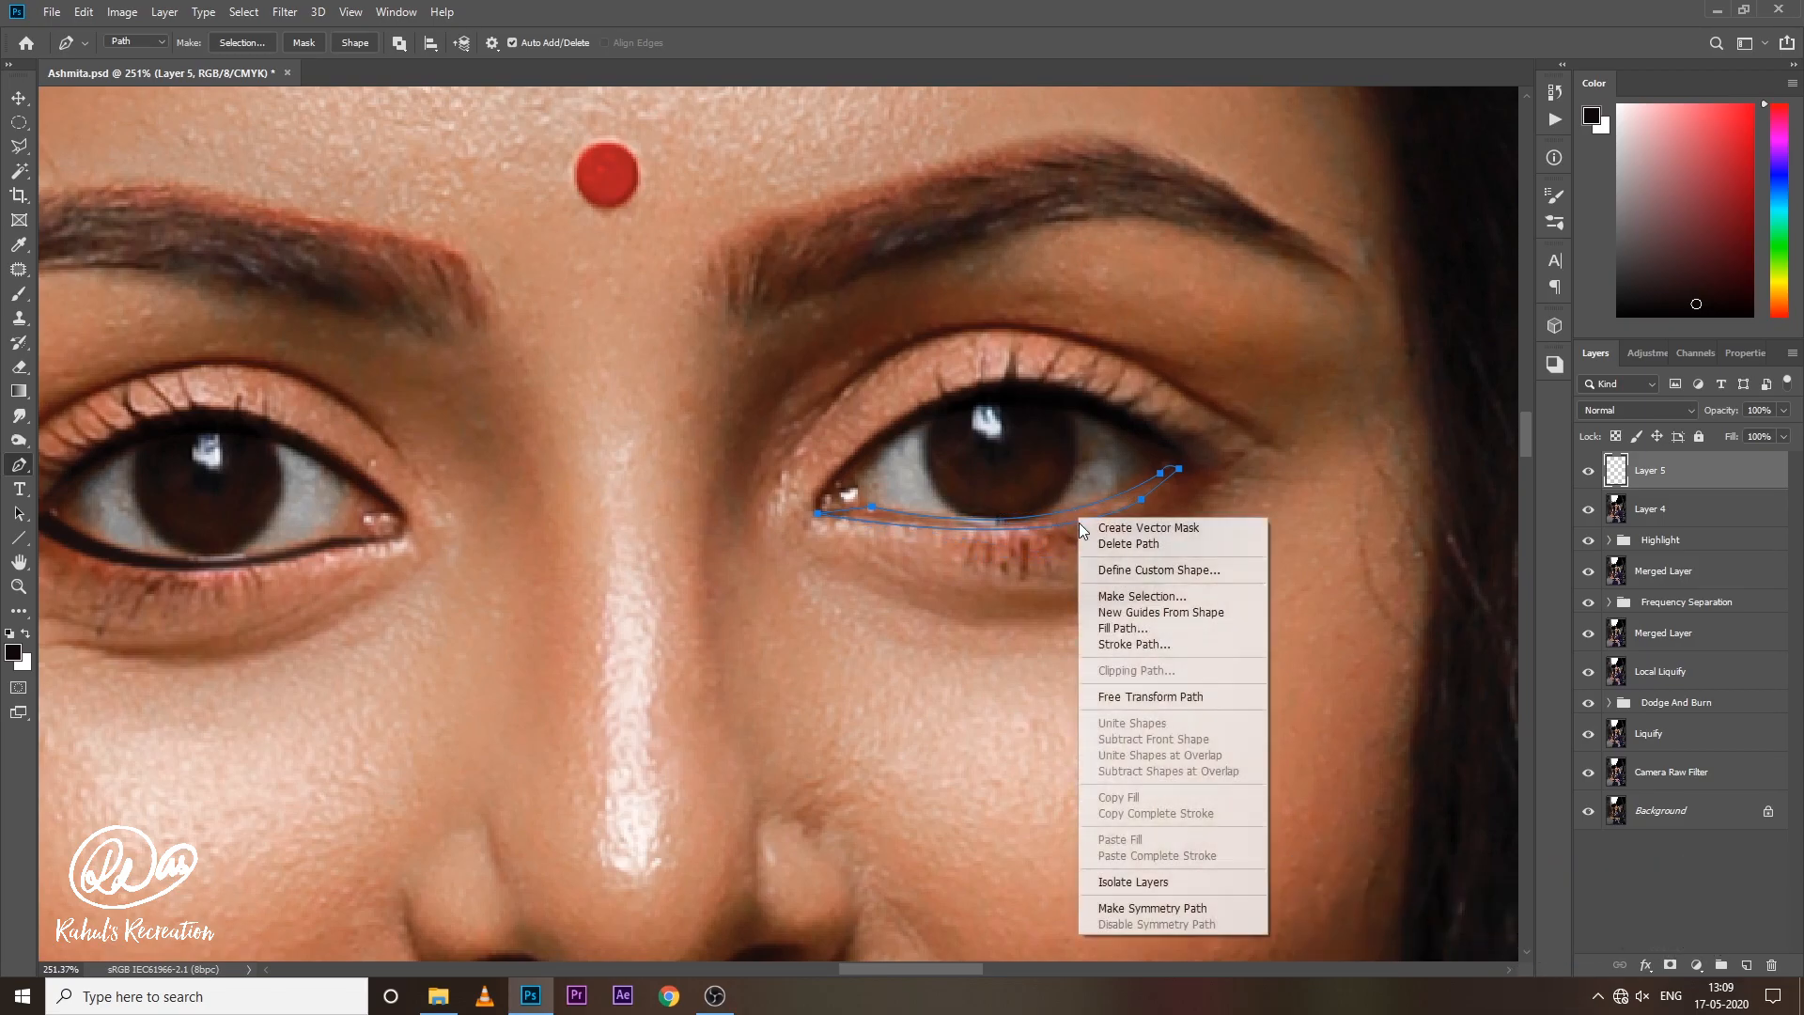
{"action": "left_click", "coordinate": [1106, 594]}
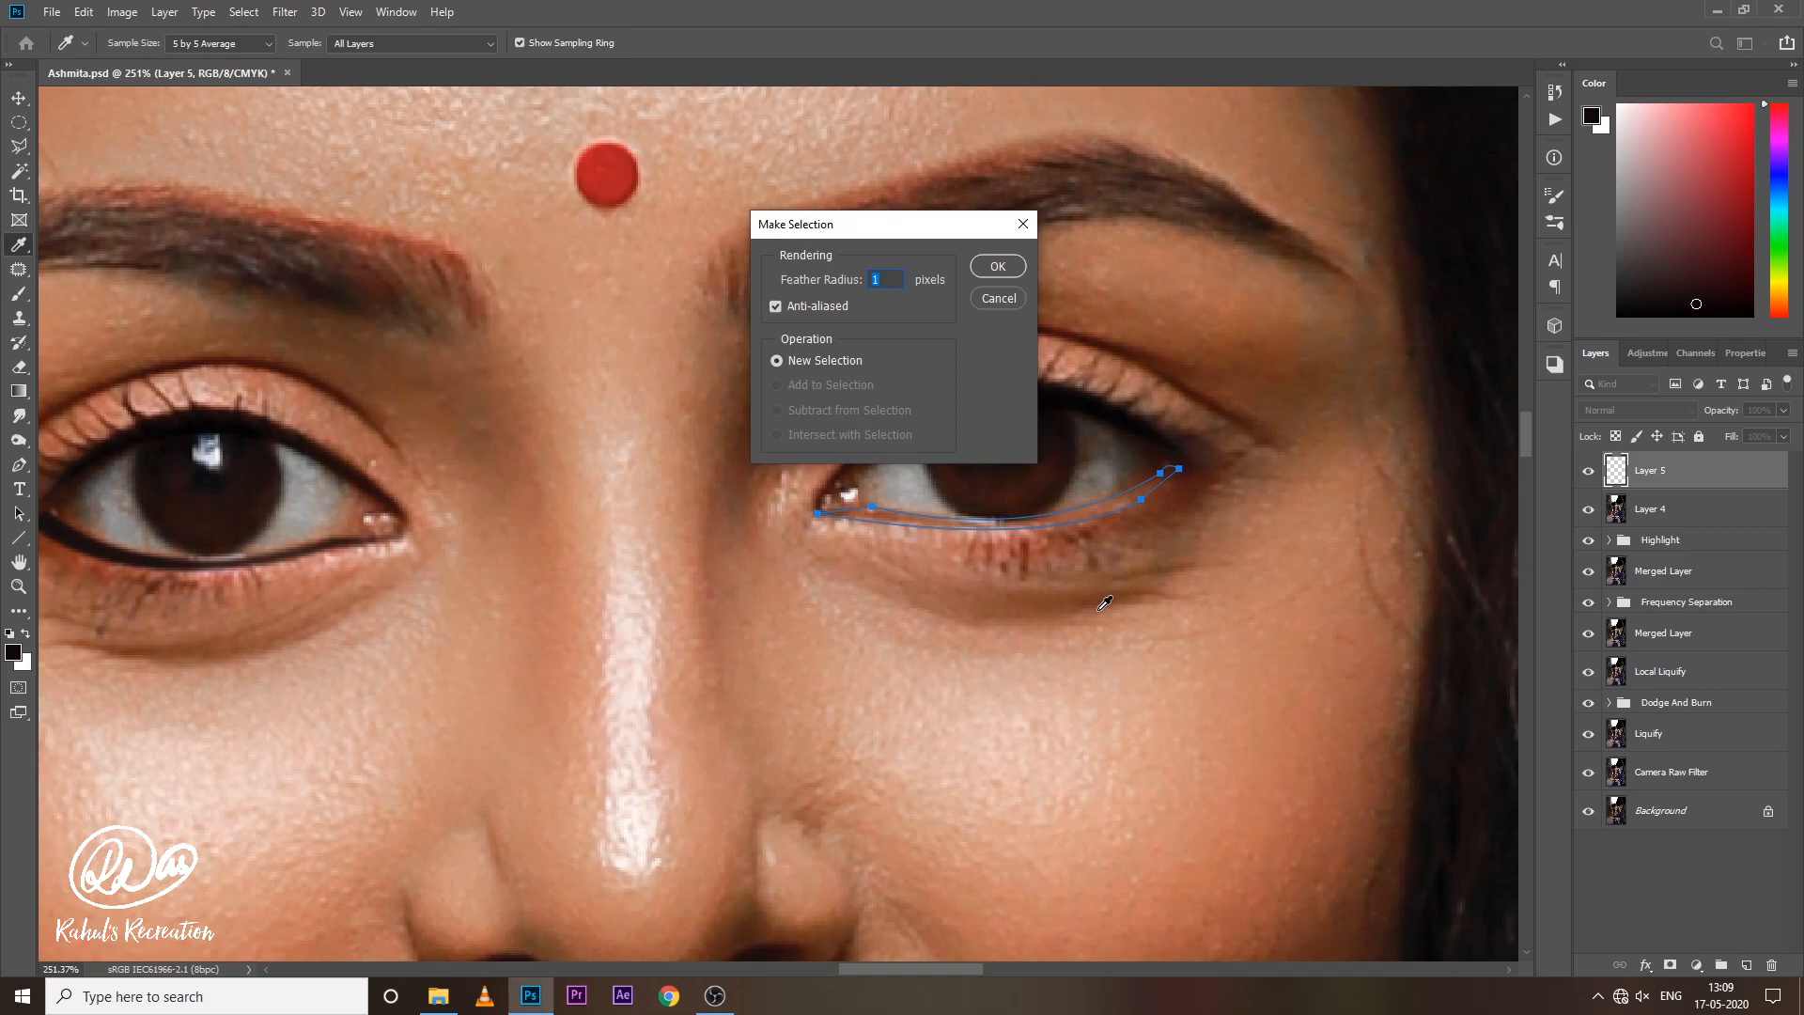
{"action": "key", "text": "Return"}
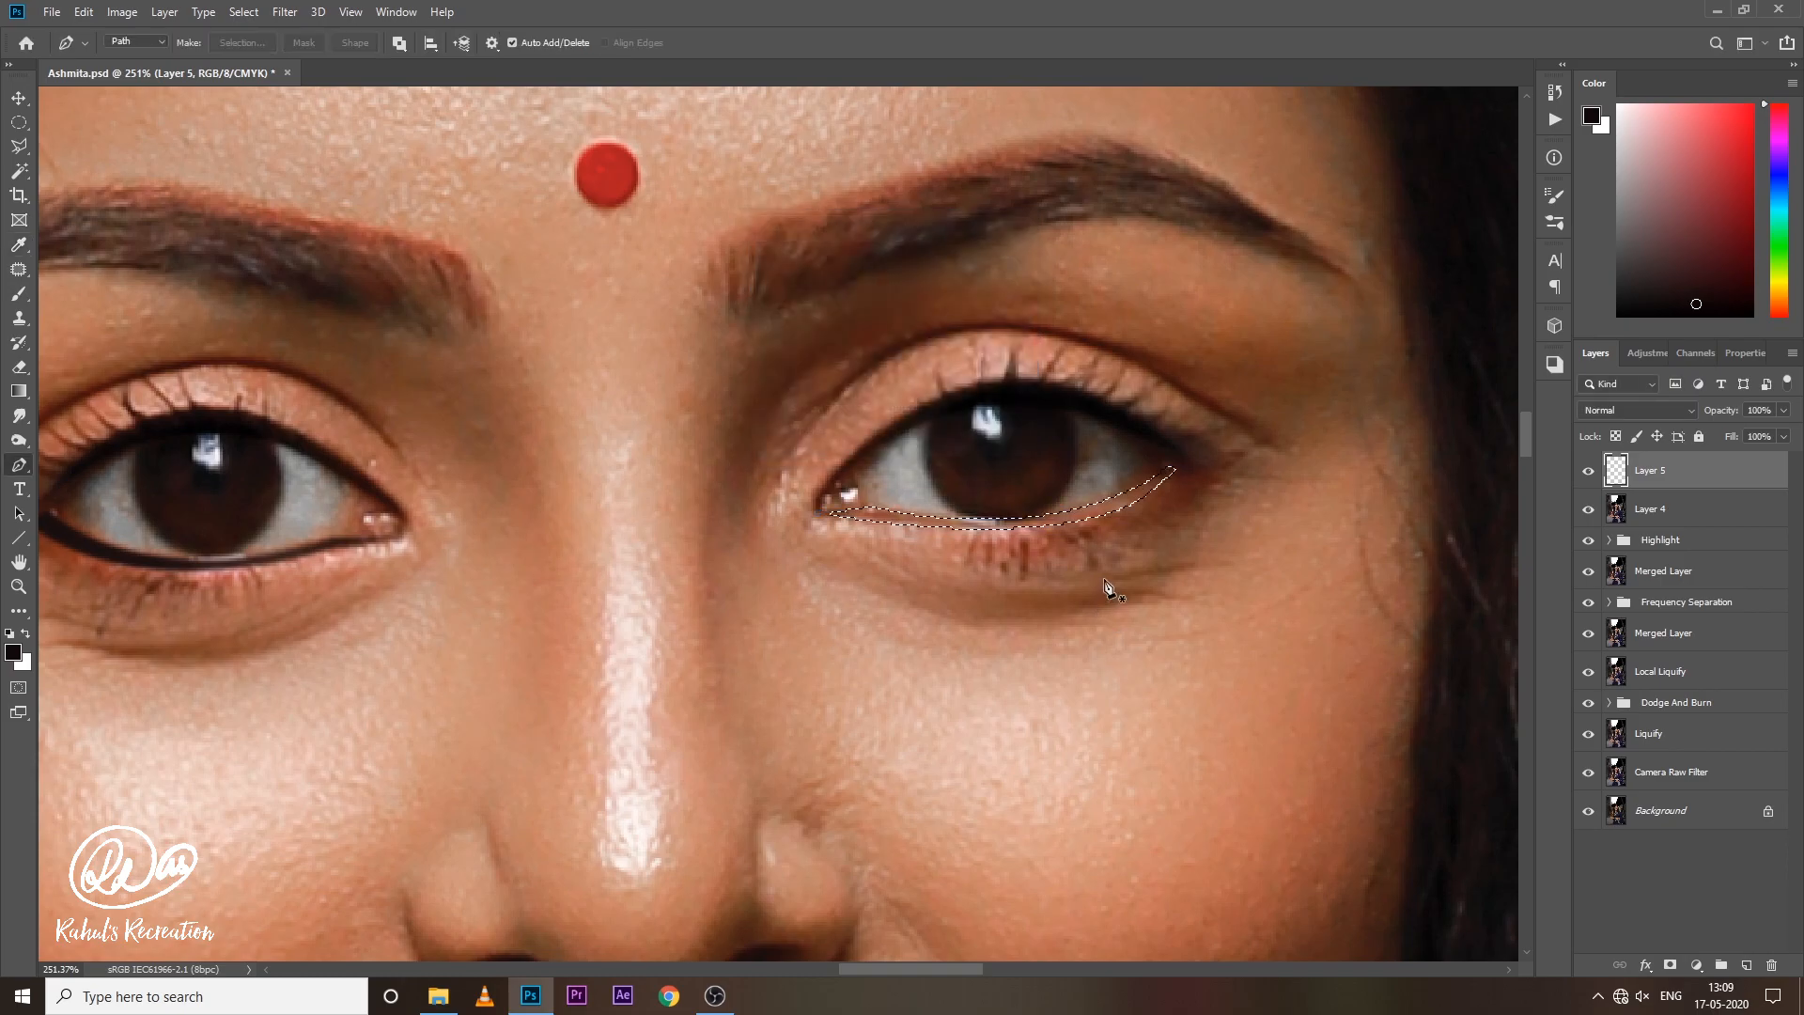
{"action": "key", "text": "b"}
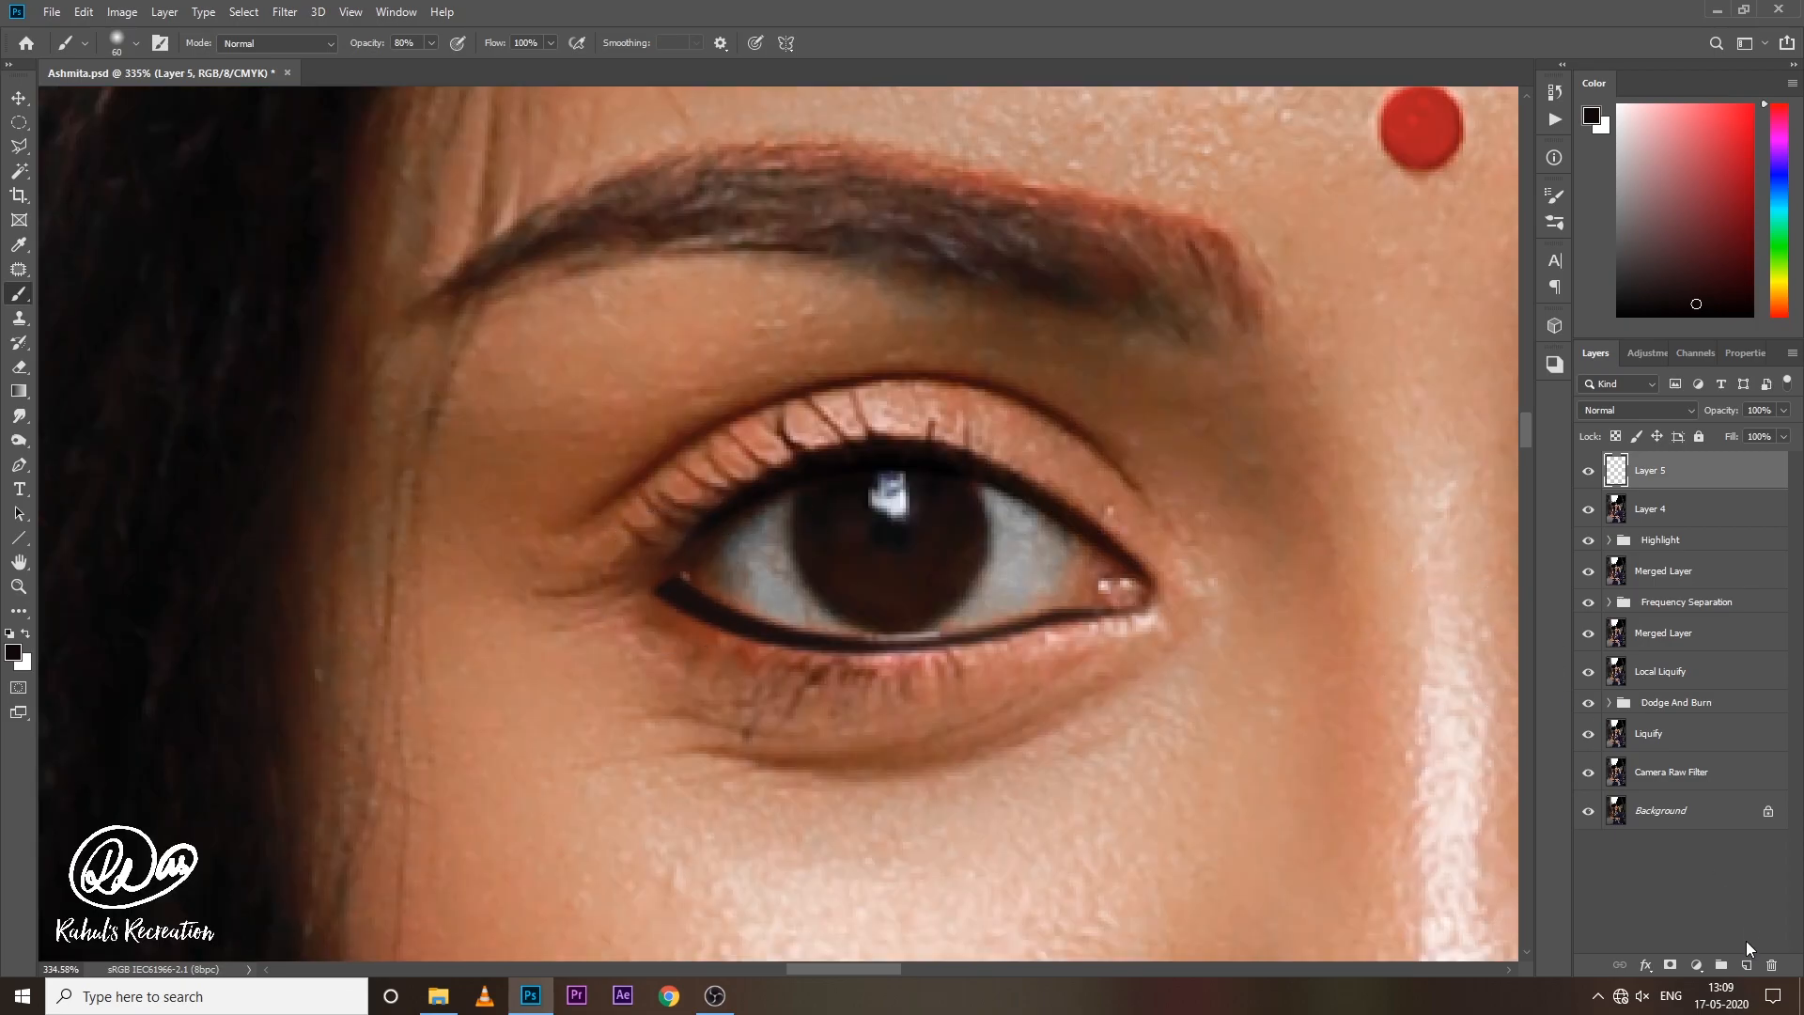
Add another new layer above the eyeliner layer, set its blend mode to Soft Light and keep it selected.
{"action": "left_click", "coordinate": [1748, 967]}
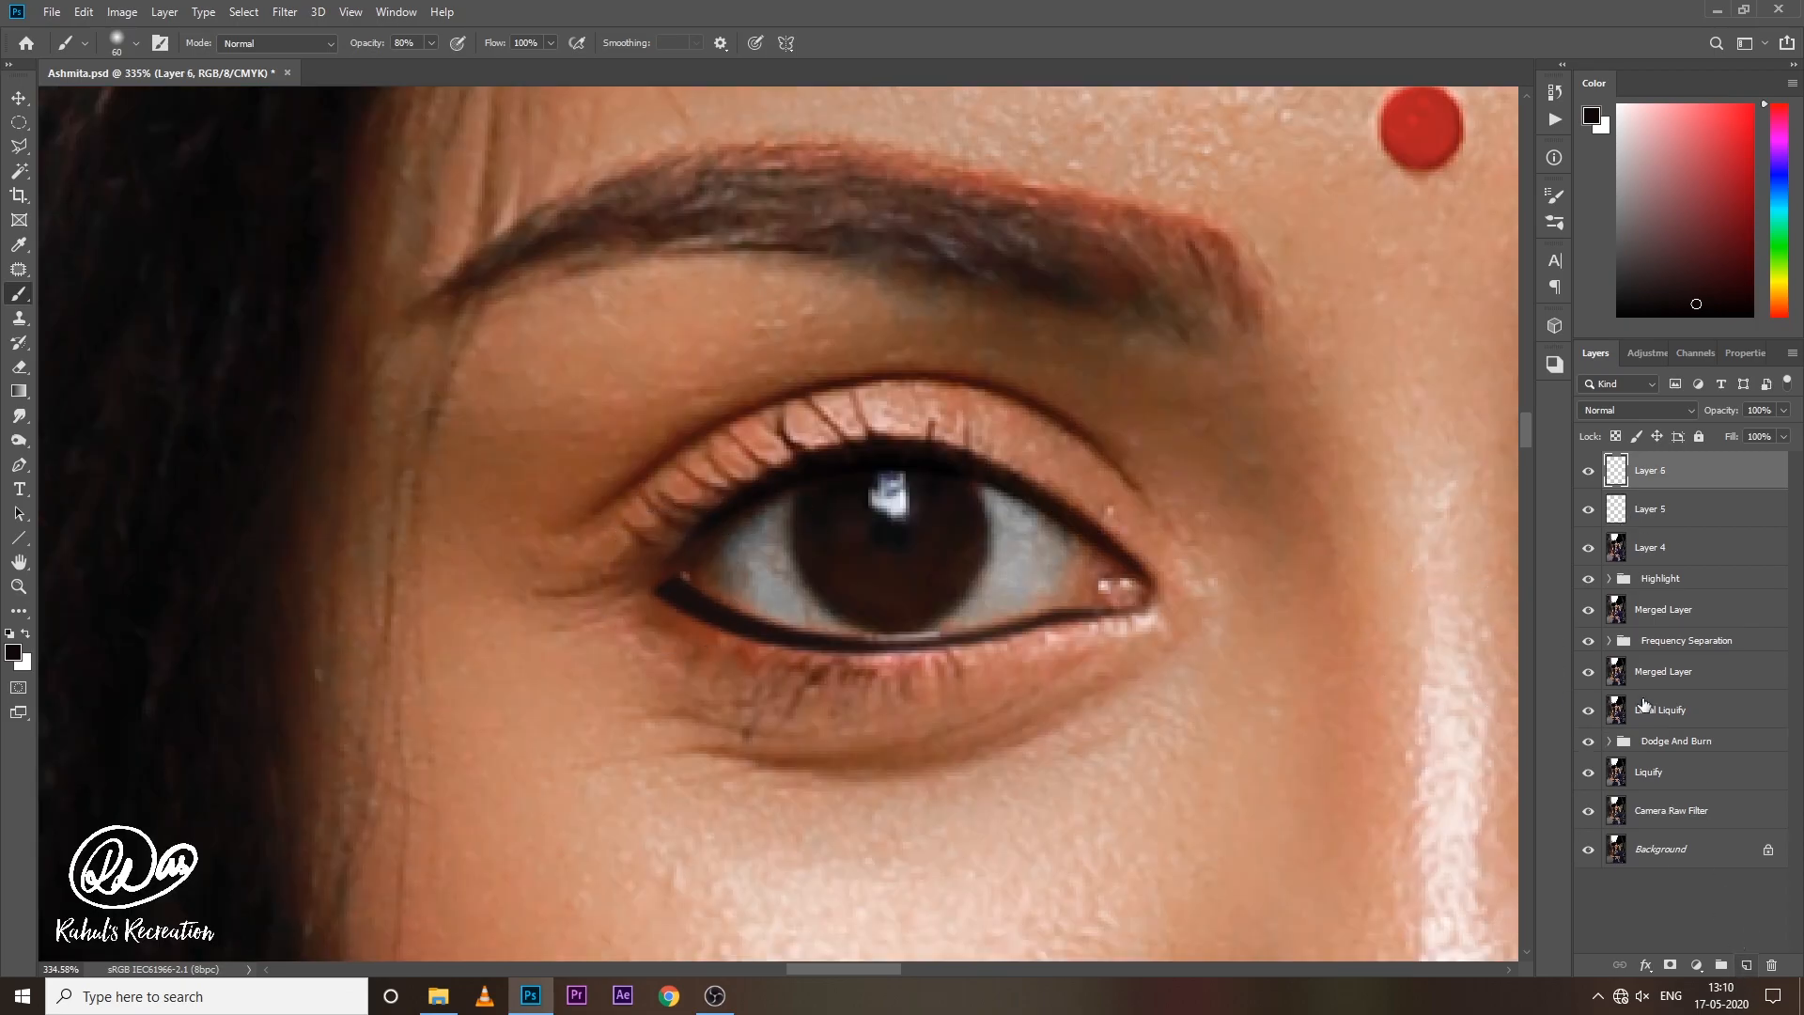
{"action": "left_click", "coordinate": [1610, 412]}
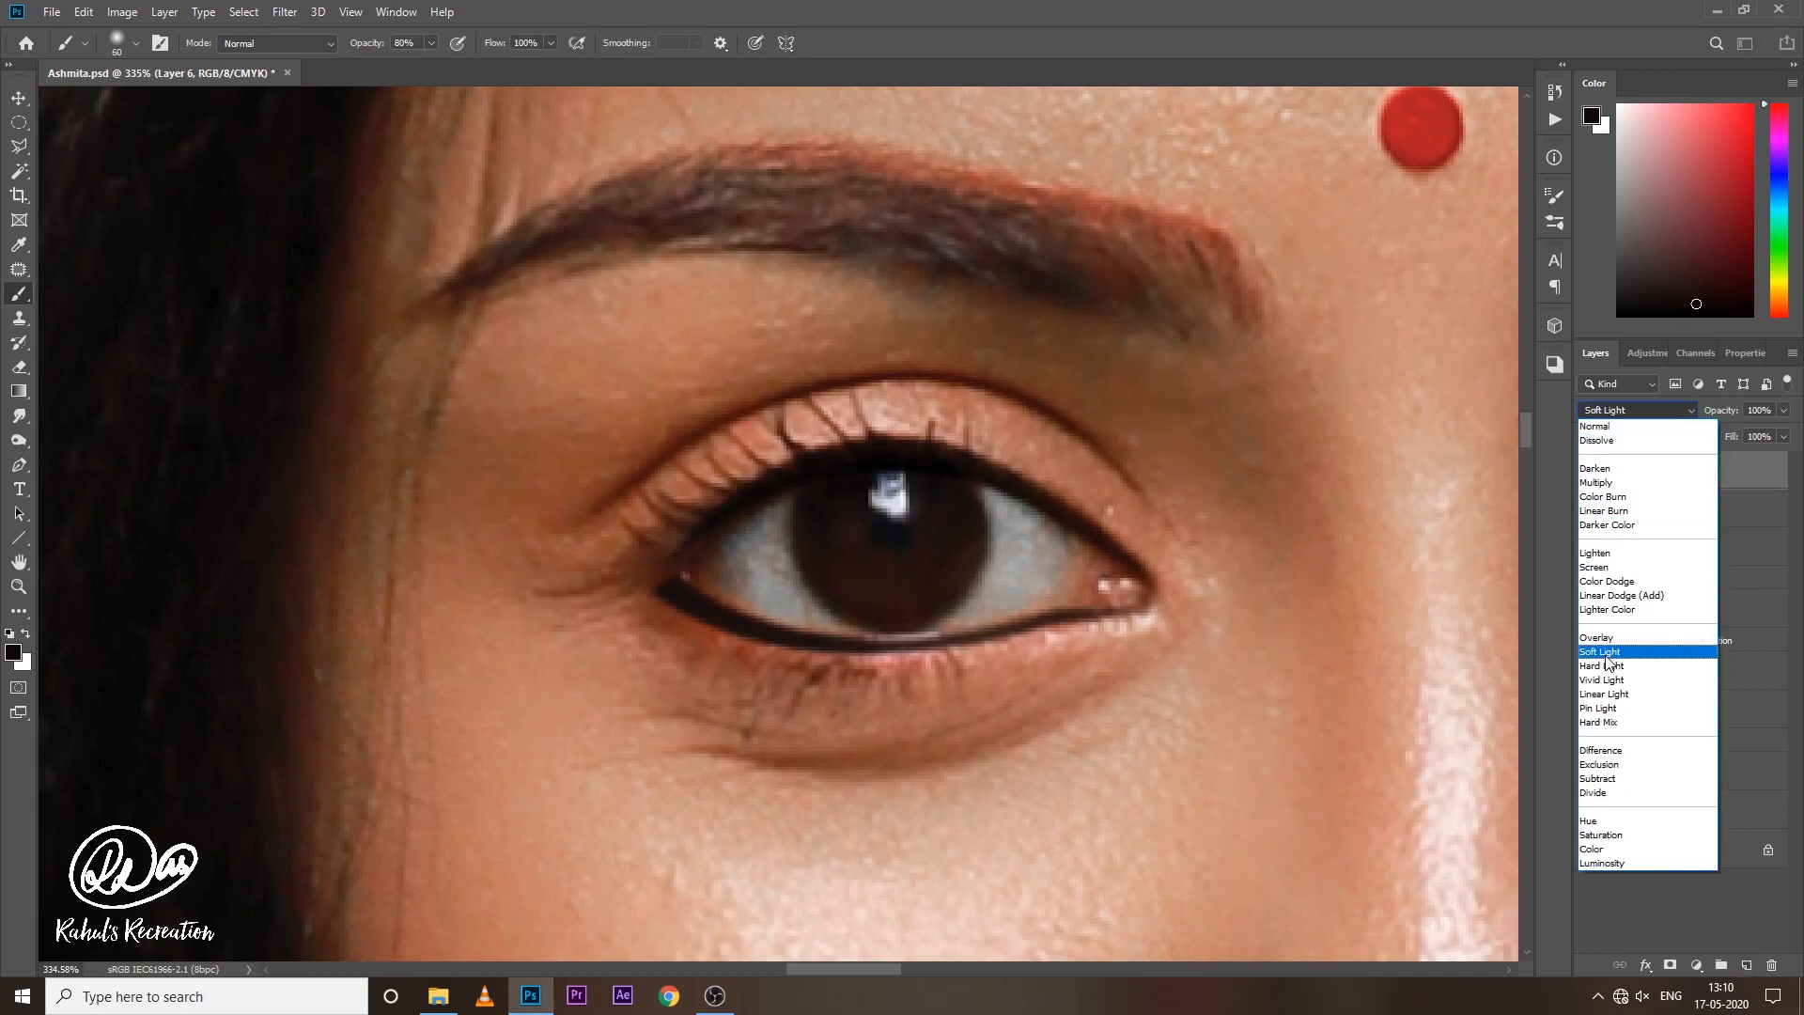
{"action": "left_click", "coordinate": [1590, 647]}
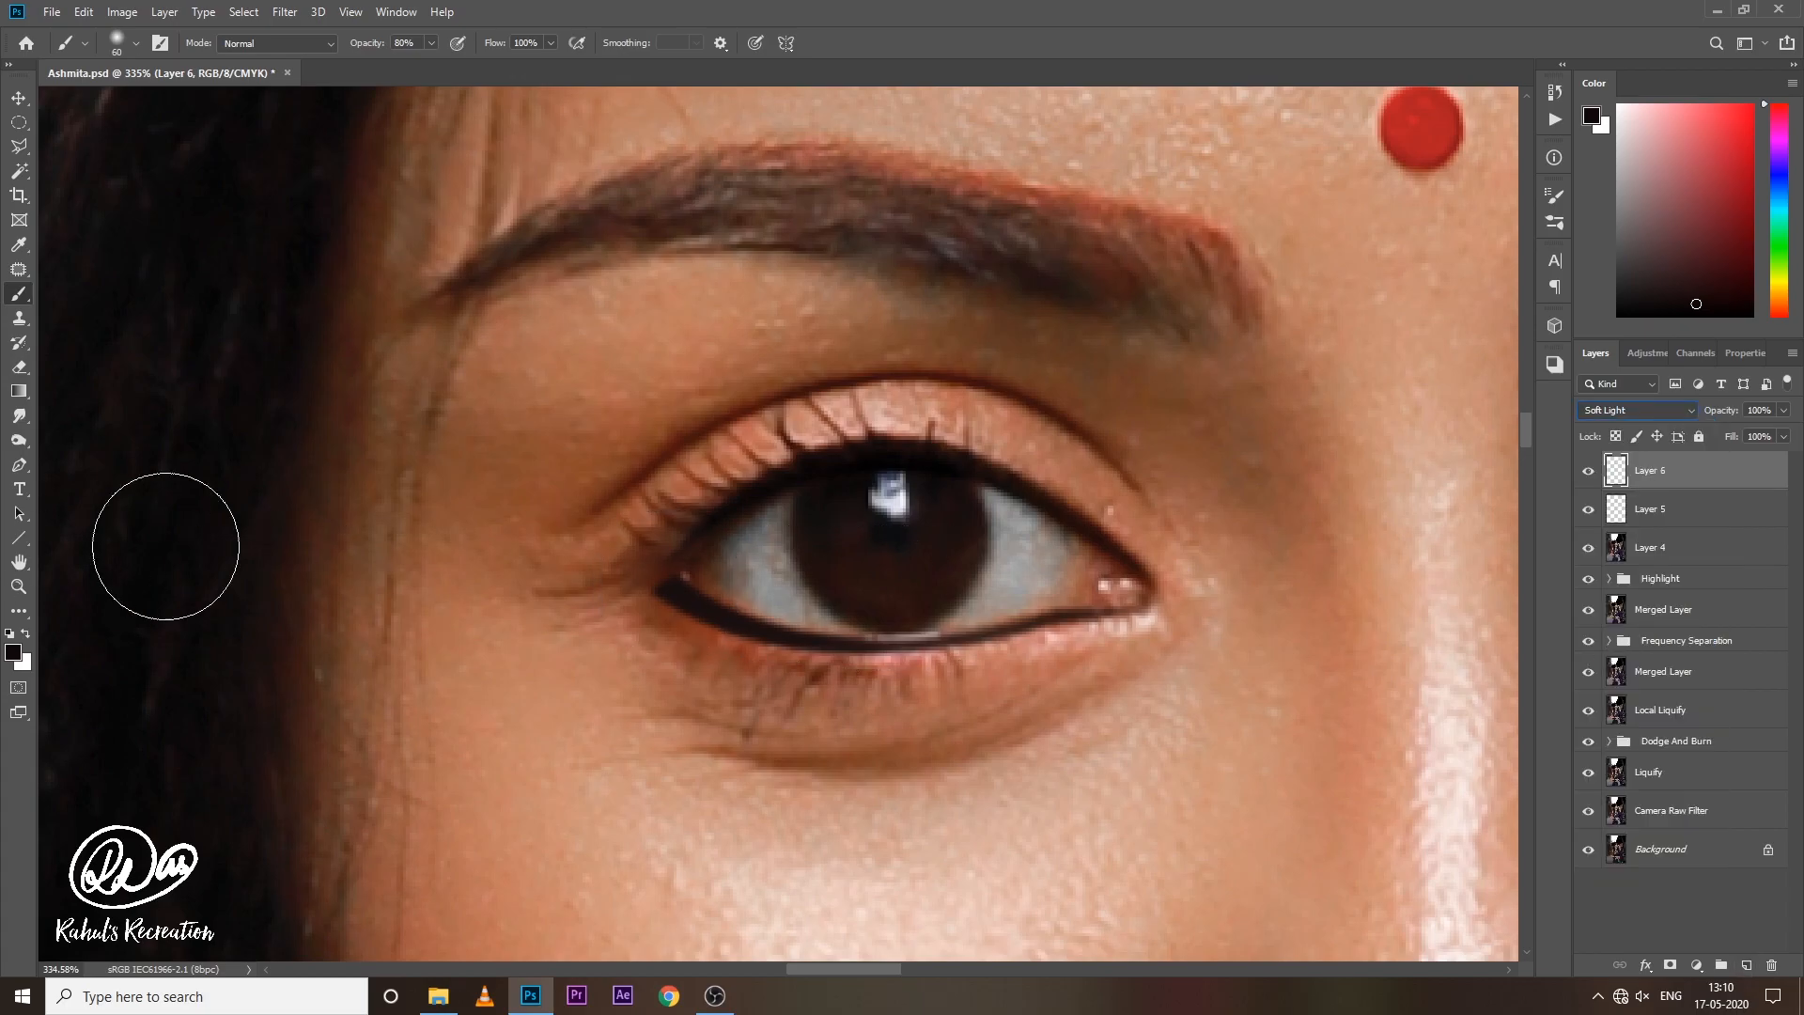
{"action": "left_click", "coordinate": [1656, 881]}
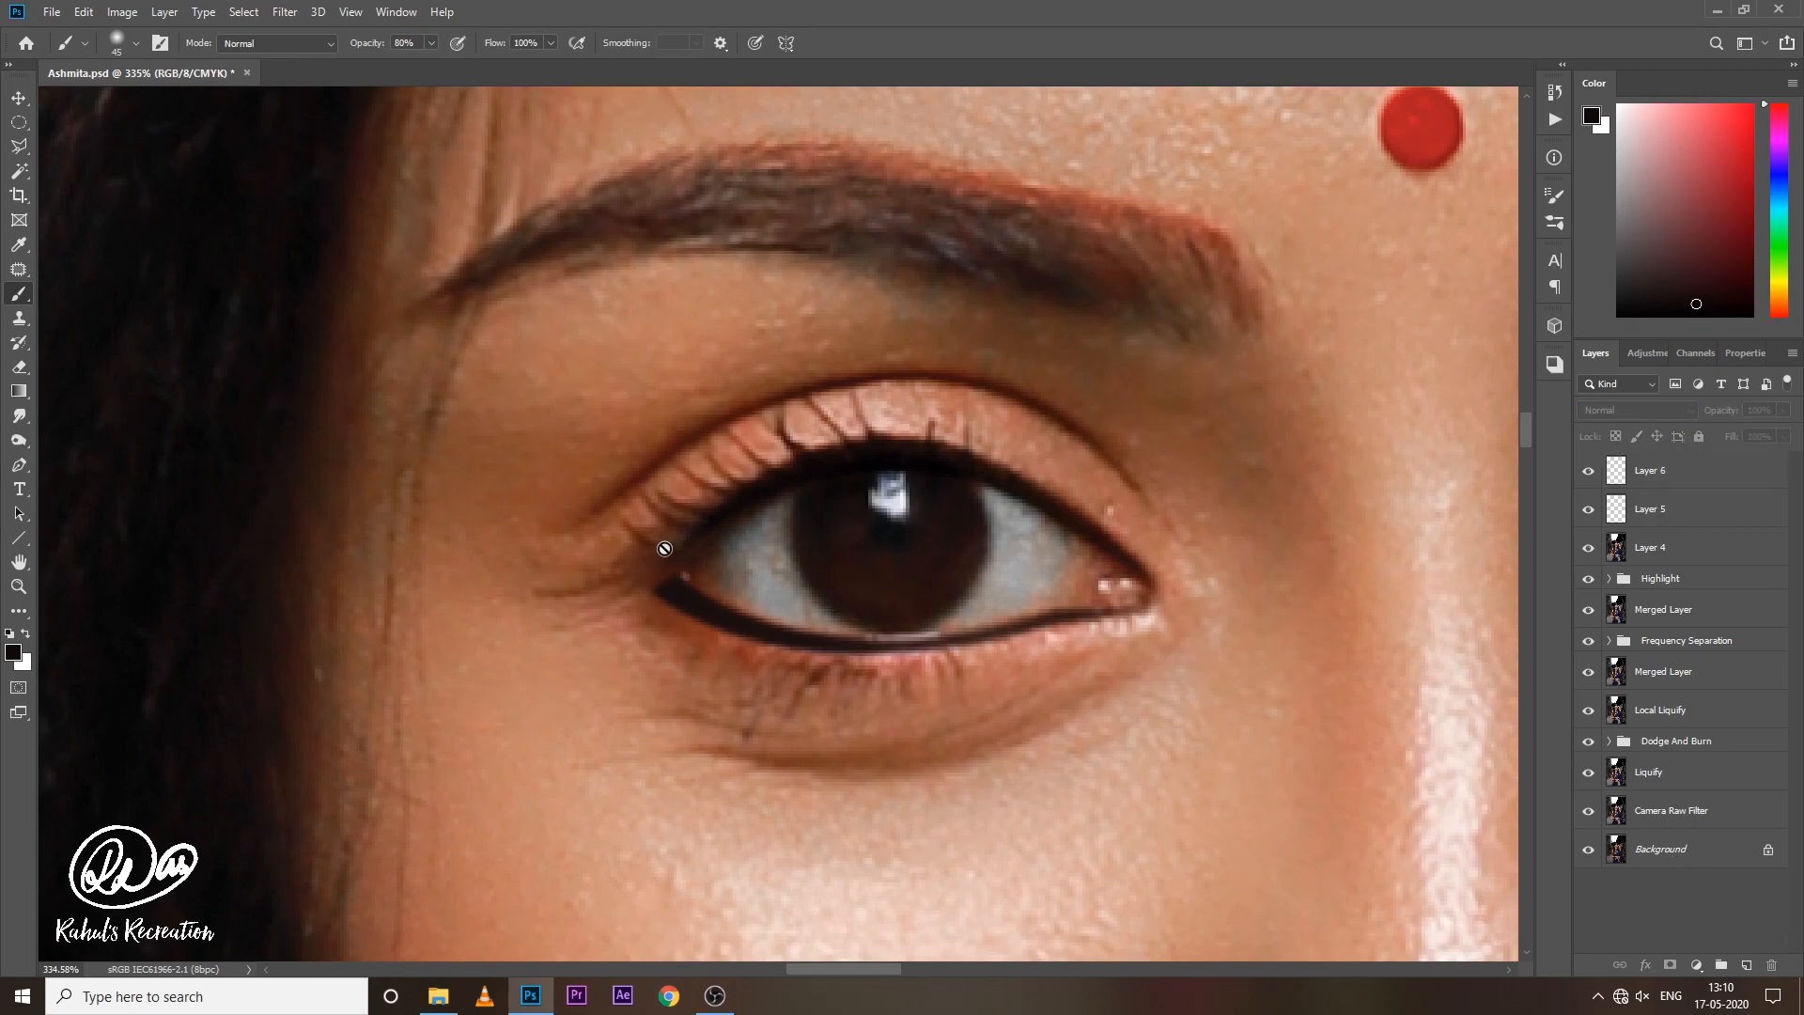
{"action": "left_click", "coordinate": [1662, 482]}
Darken the lower eyeliner edges on the Soft Light layer with a black size 8 brush at 80% opacity.
{"action": "key", "text": "bracketleft"}
{"action": "key", "text": "bracketleft"}
{"action": "key", "text": "bracketleft"}
{"action": "key", "text": "bracketleft"}
{"action": "key", "text": "bracketleft"}
{"action": "key", "text": "bracketleft"}
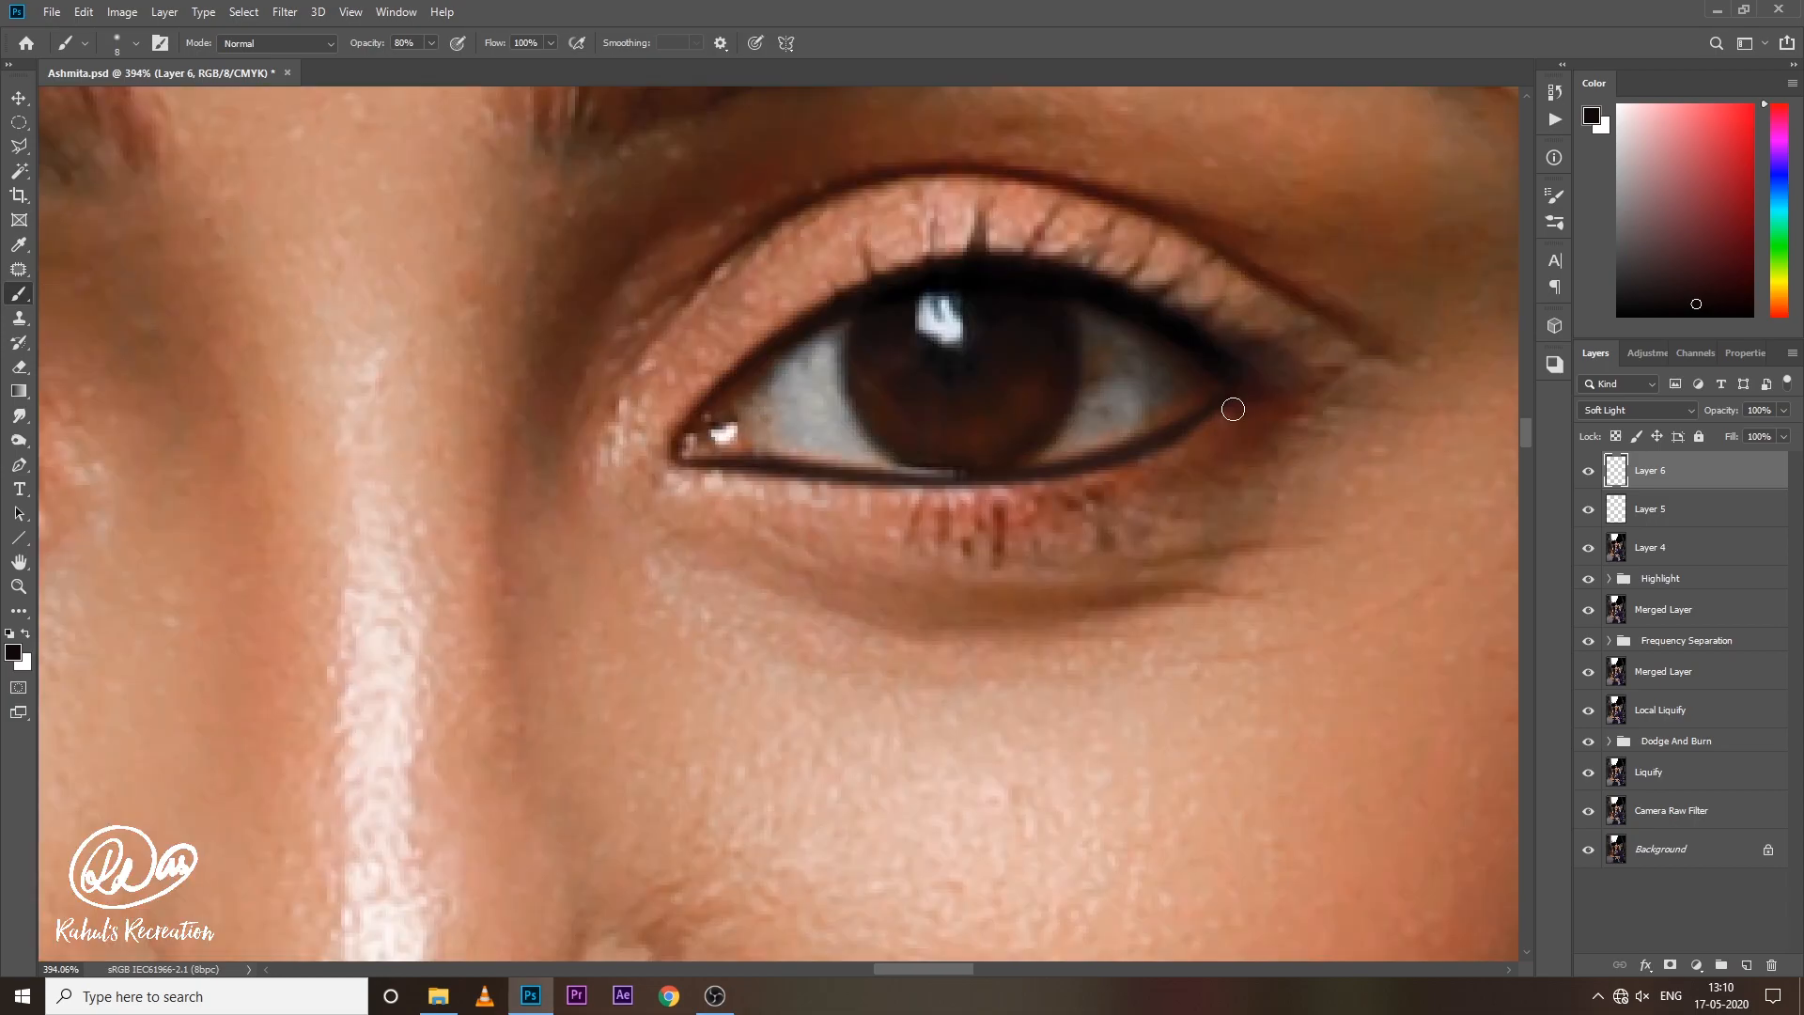
{"action": "mouse_move", "coordinate": [1229, 406]}
{"action": "left_mouse_down"}
{"action": "mouse_move", "coordinate": [1127, 458]}
{"action": "mouse_move", "coordinate": [947, 485]}
{"action": "left_mouse_up"}
{"action": "scroll", "coordinate": [947, 485], "scroll_direction": "down", "scroll_amount": 5}
{"action": "scroll", "coordinate": [949, 508], "scroll_direction": "down", "scroll_amount": 3}
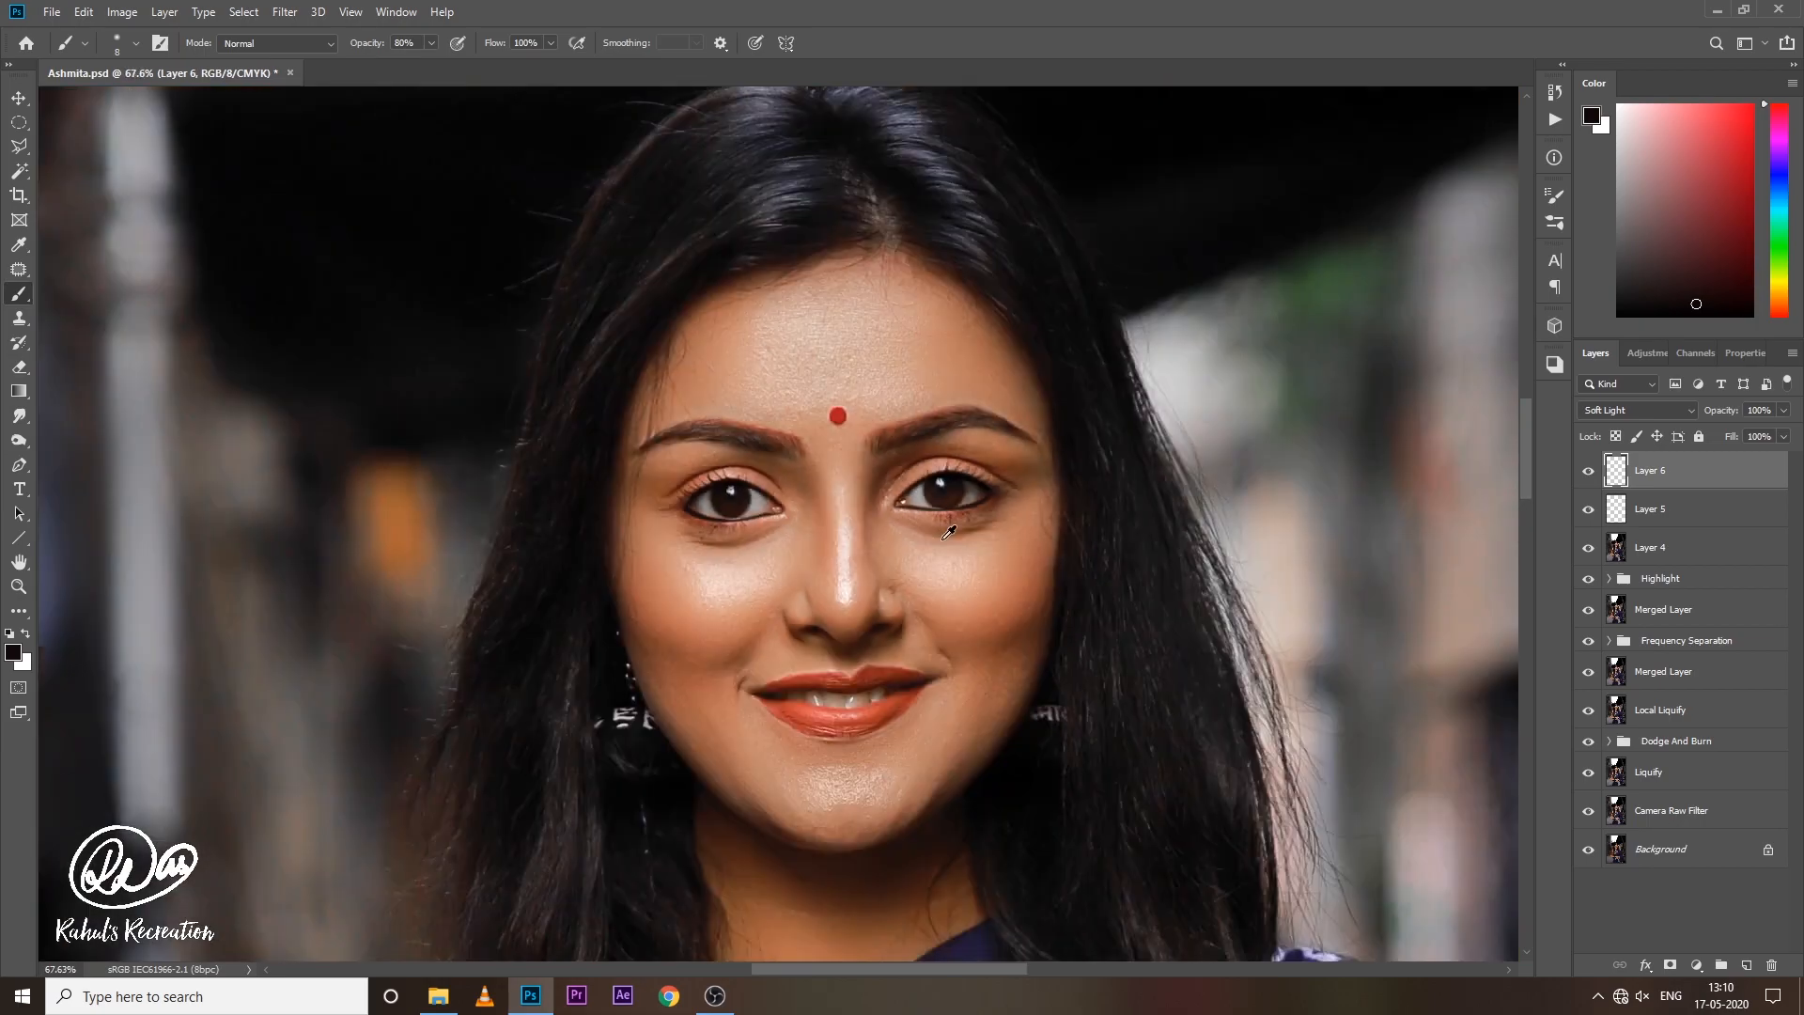
Group the two eyeliner layers and toggle the group's visibility to compare the eyes with and without the liner.
{"action": "scroll", "coordinate": [948, 533], "scroll_direction": "up", "scroll_amount": 3}
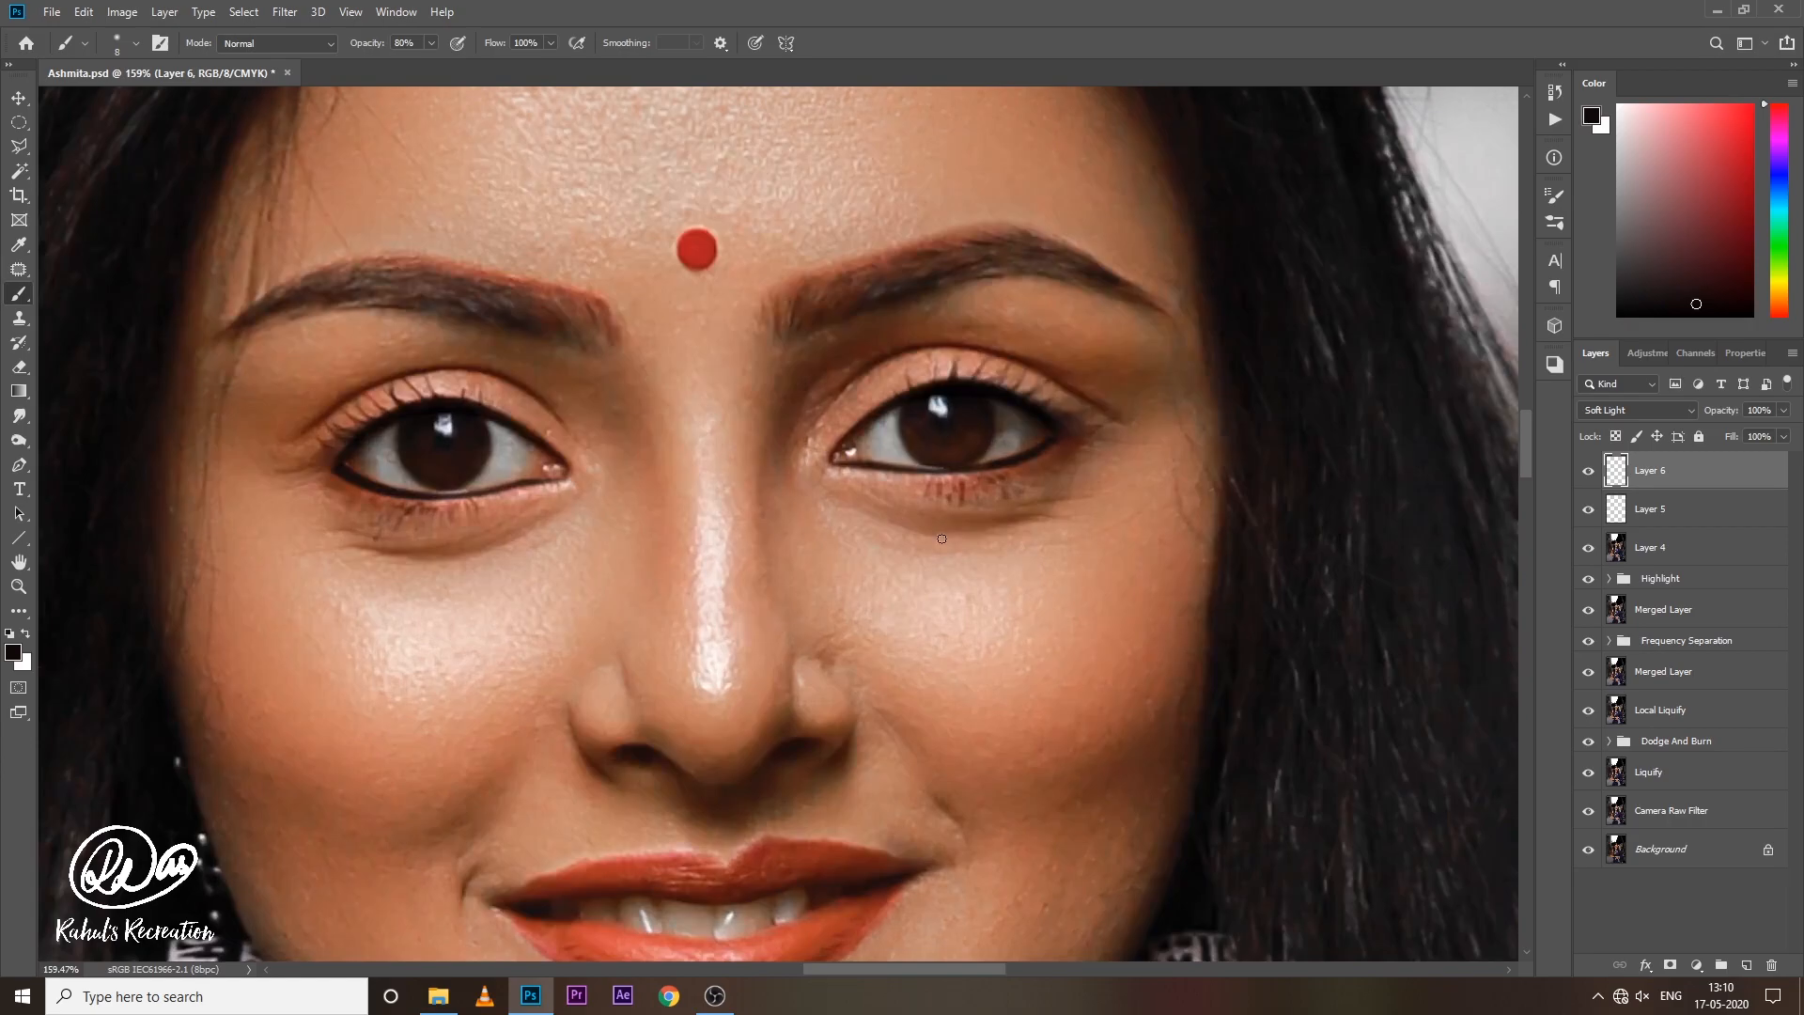
{"action": "left_click", "coordinate": [1665, 516], "text": "shift"}
{"action": "key", "text": "ctrl+g"}
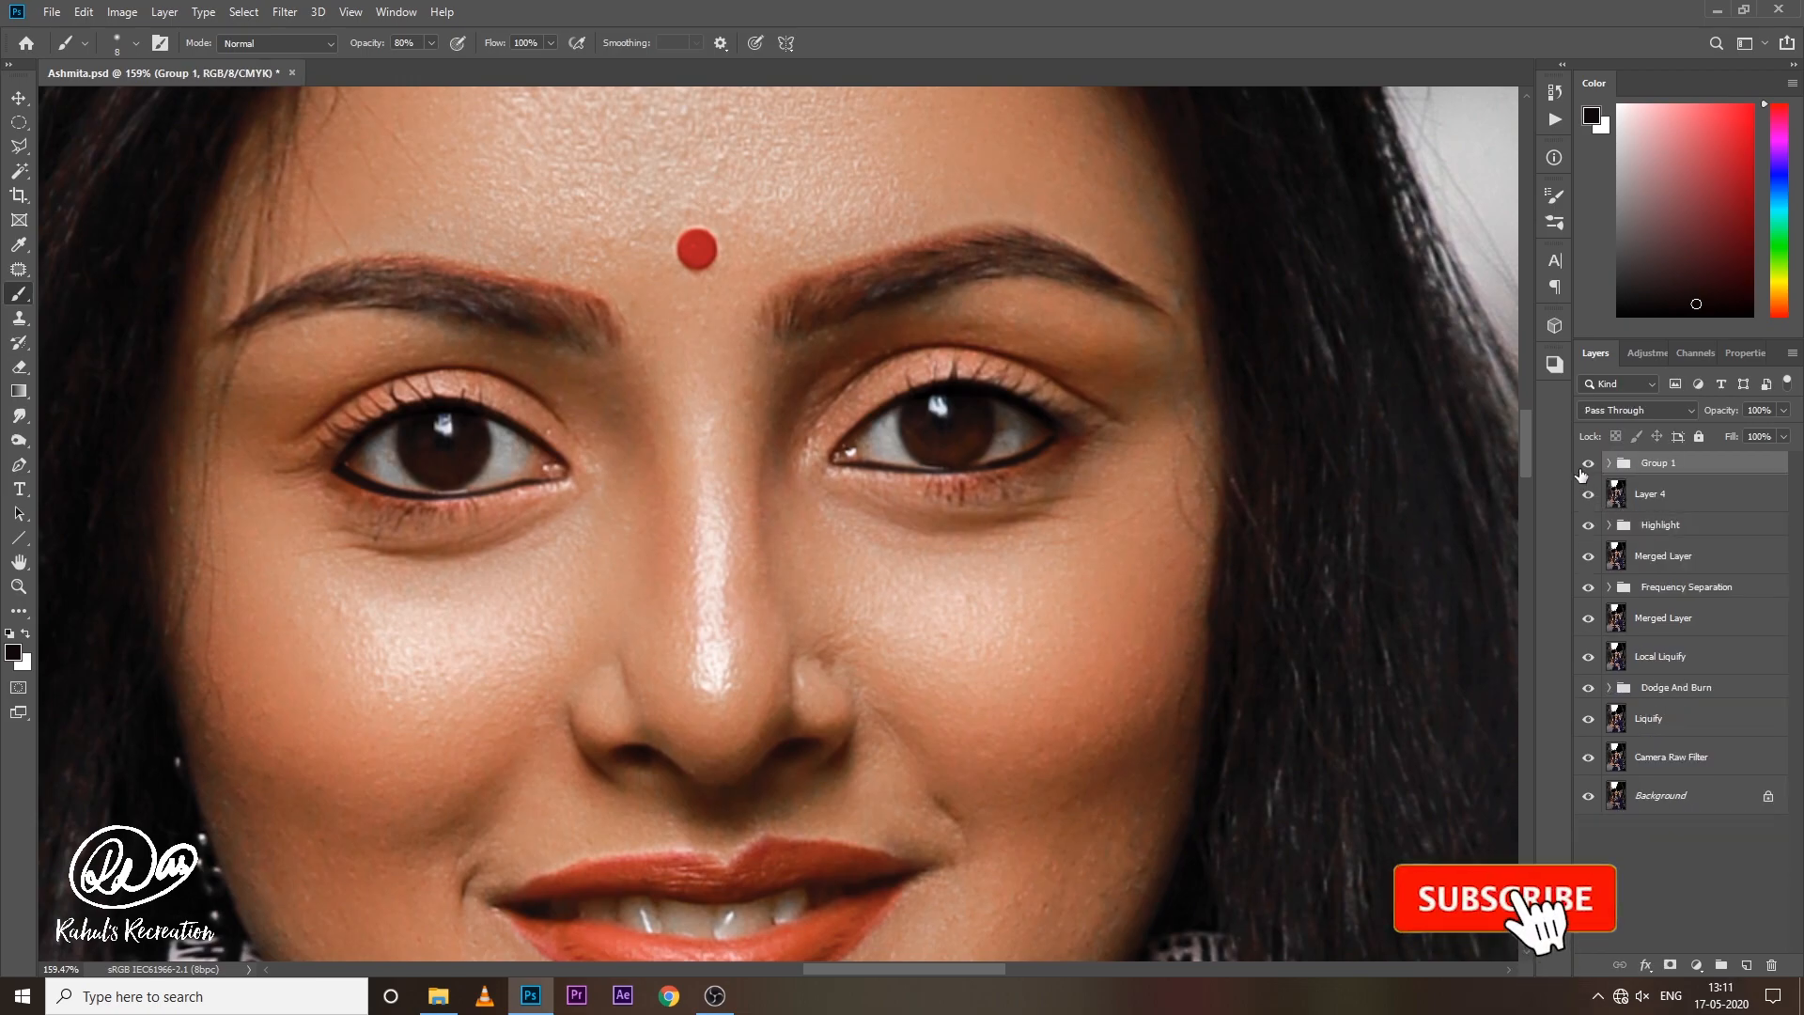
{"action": "left_click", "coordinate": [1587, 462]}
{"action": "left_click", "coordinate": [1588, 463]}
{"action": "left_click", "coordinate": [1588, 463]}
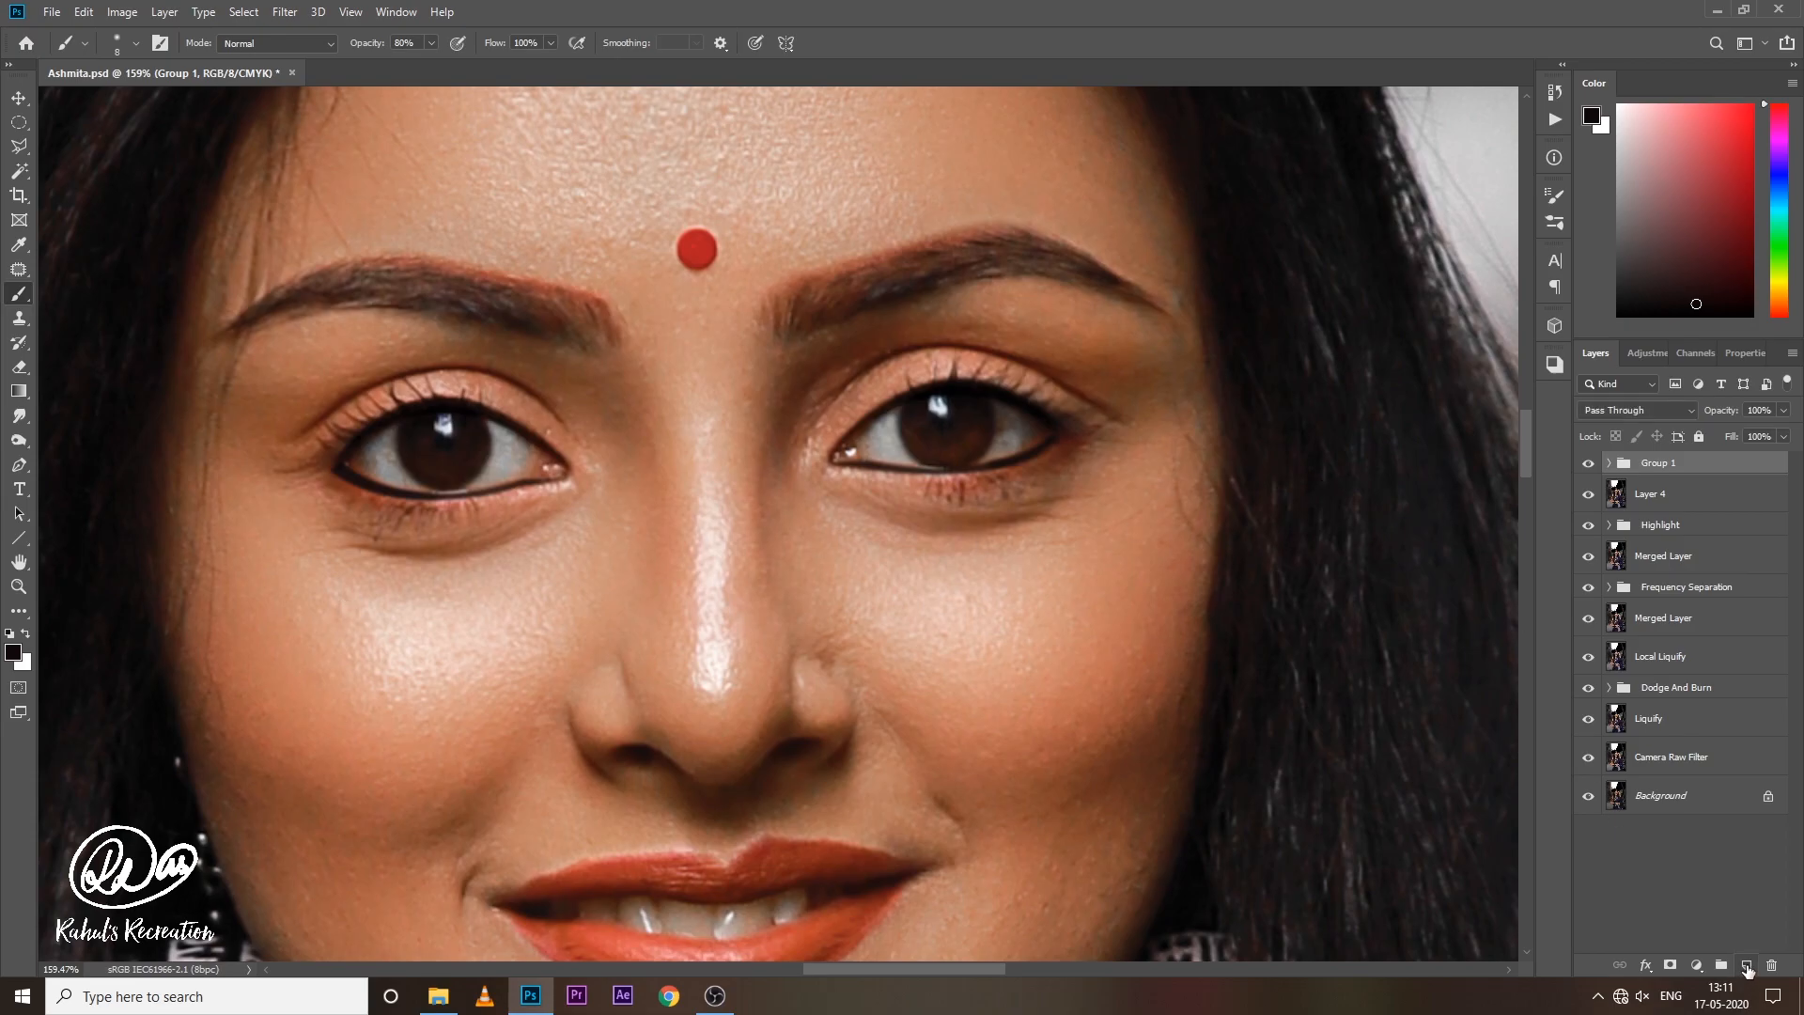
Add a new layer above the eyeliner group and place a circular selection around the left-hand eye's iris.
{"action": "left_click", "coordinate": [1745, 966]}
{"action": "scroll", "coordinate": [454, 448], "scroll_direction": "up", "scroll_amount": 5}
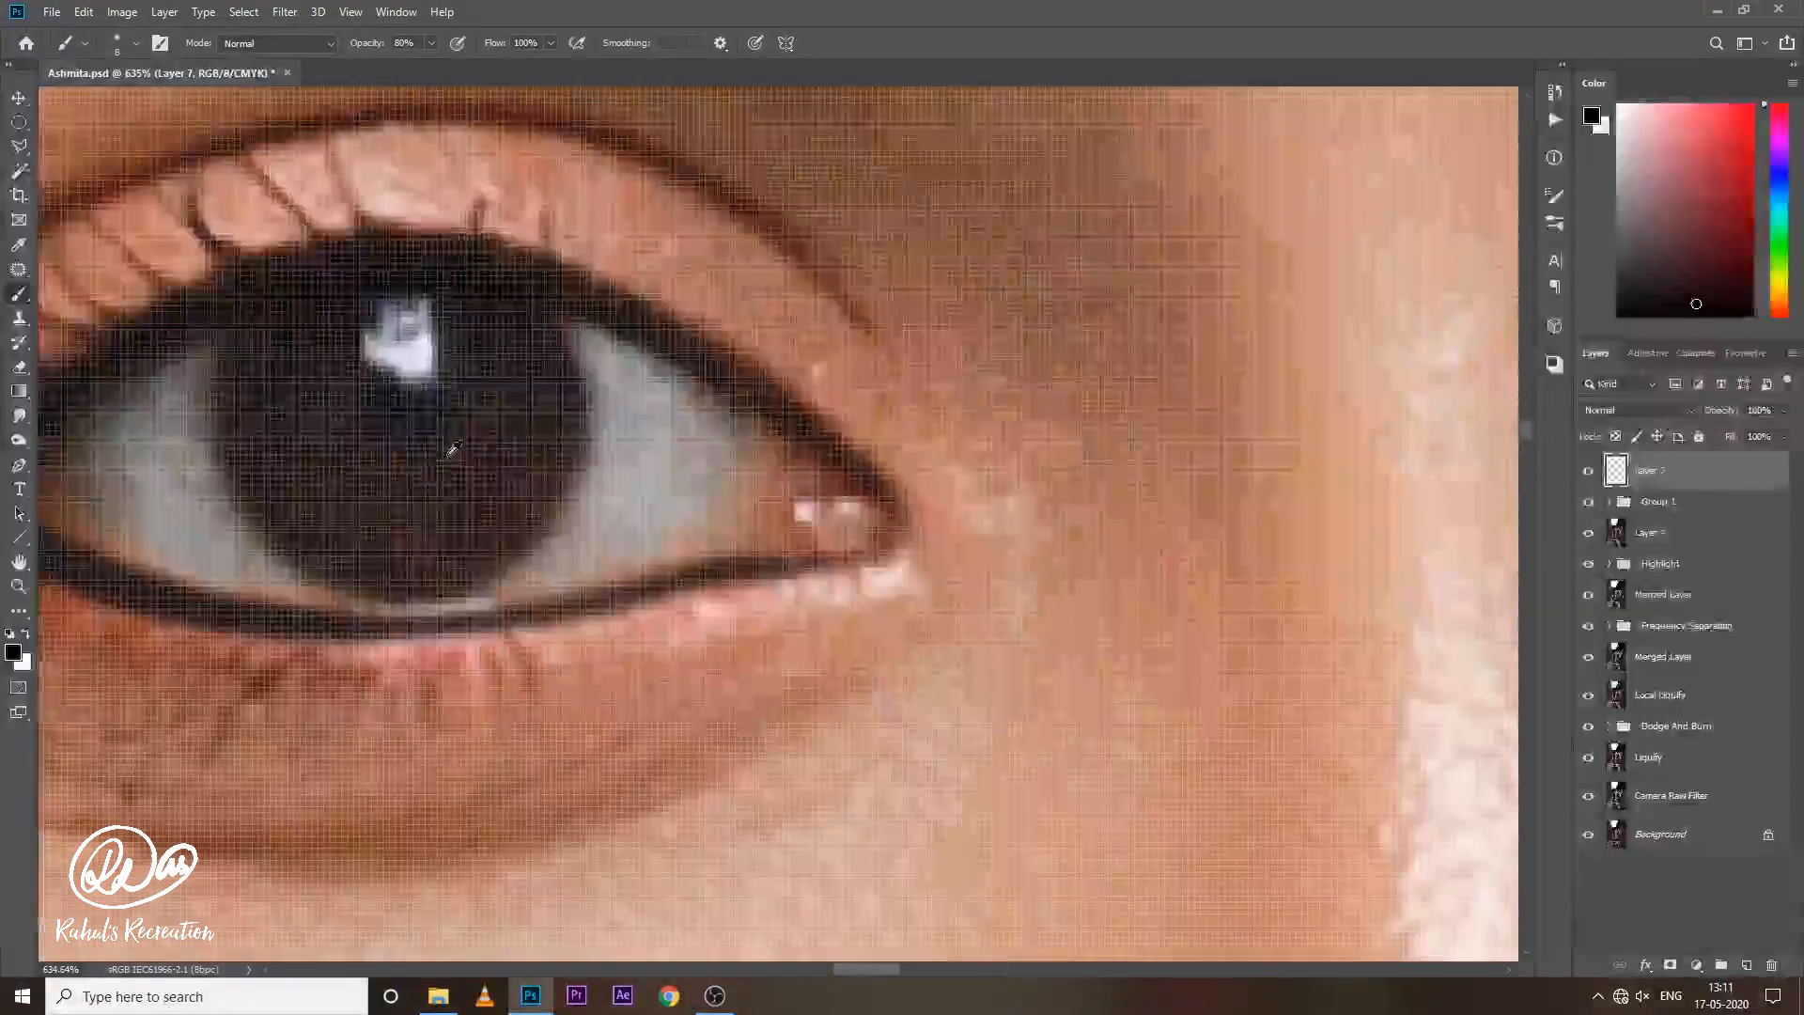
{"action": "scroll", "coordinate": [454, 448], "scroll_direction": "down", "scroll_amount": 2}
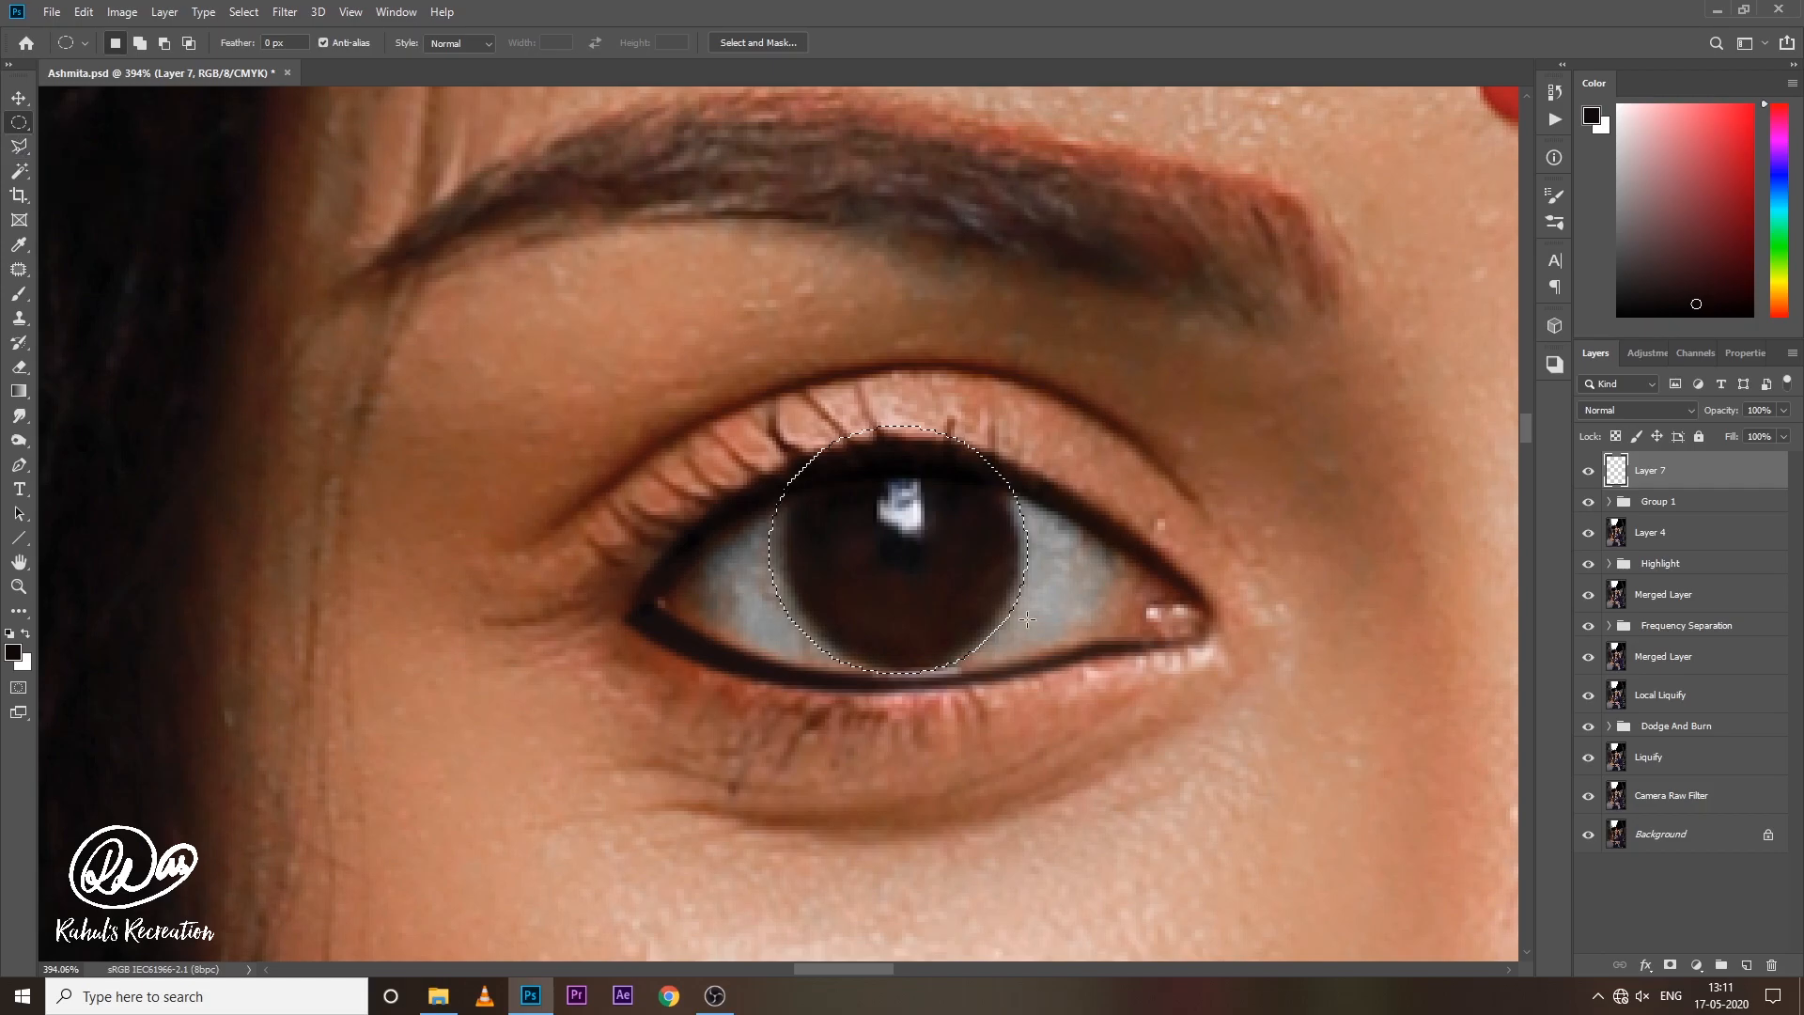
{"action": "left_click", "coordinate": [803, 466]}
{"action": "left_click_drag", "start_coordinate": [816, 463], "coordinate": [1027, 666]}
{"action": "left_click_drag", "start_coordinate": [950, 569], "coordinate": [925, 554]}
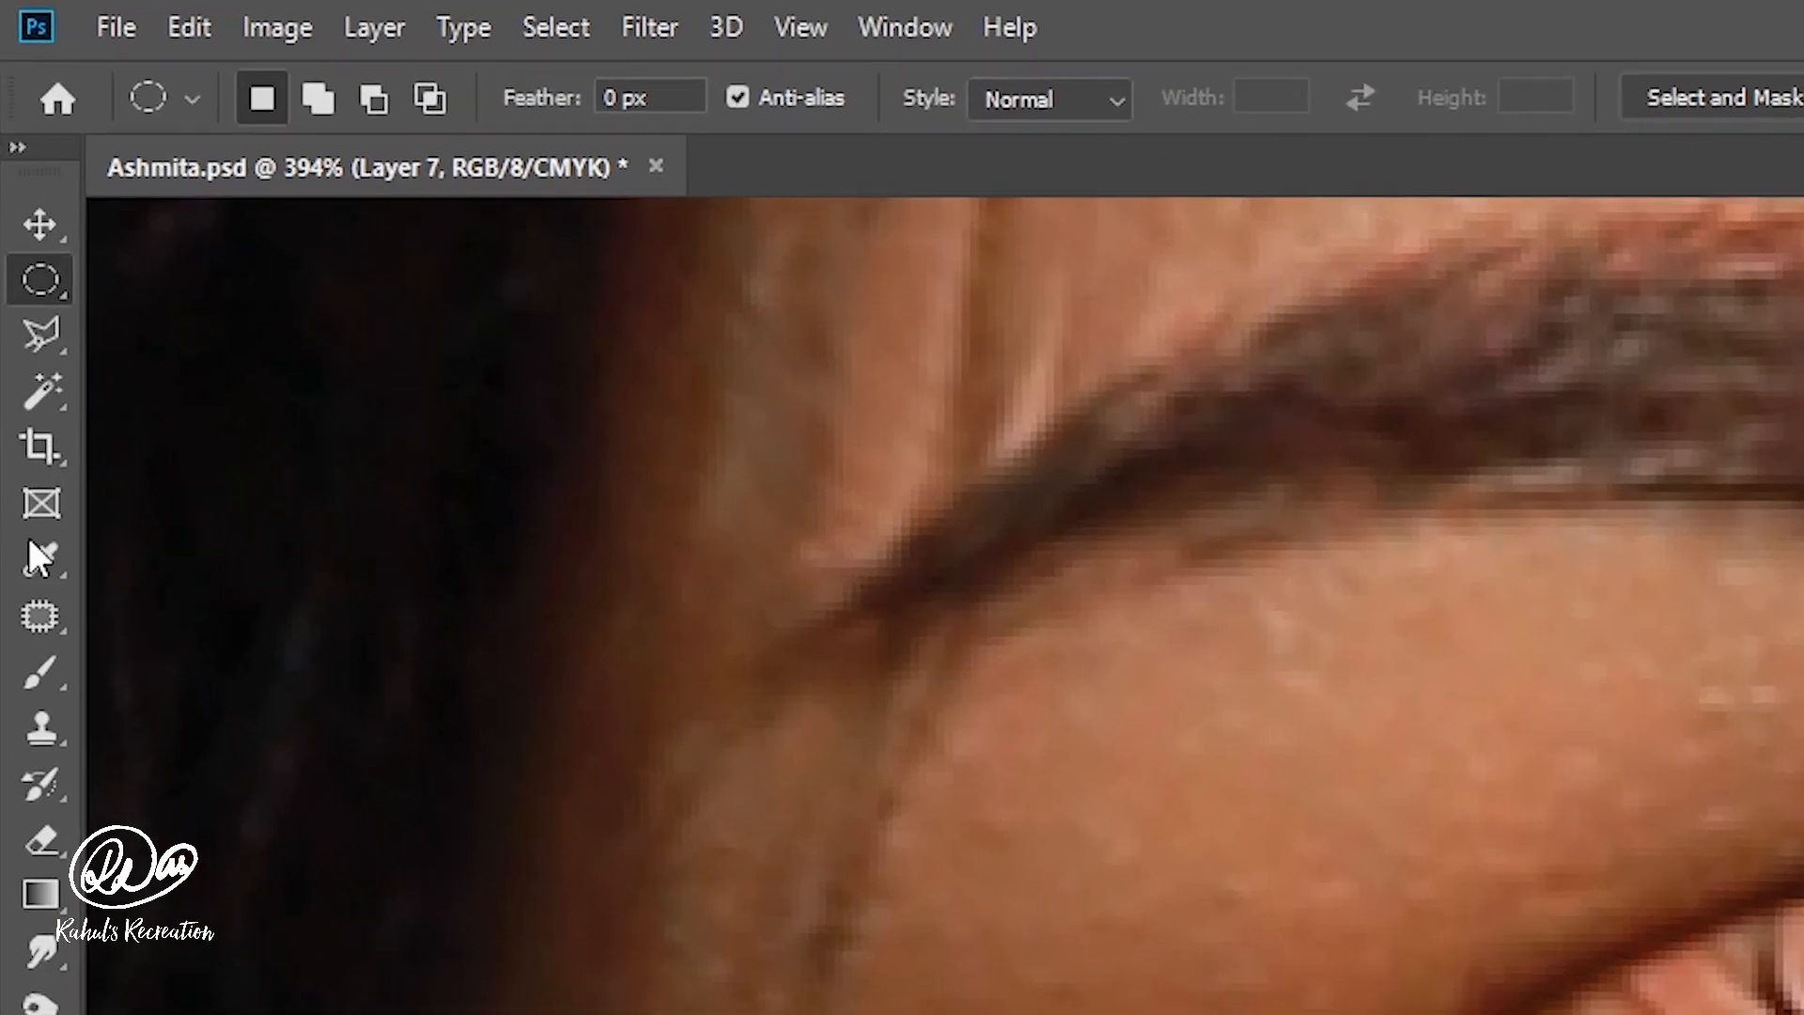
Subtract the upper half and a smaller inner circle from the iris selection, leaving a crescent along the iris's lower edge.
{"action": "left_click", "coordinate": [47, 337]}
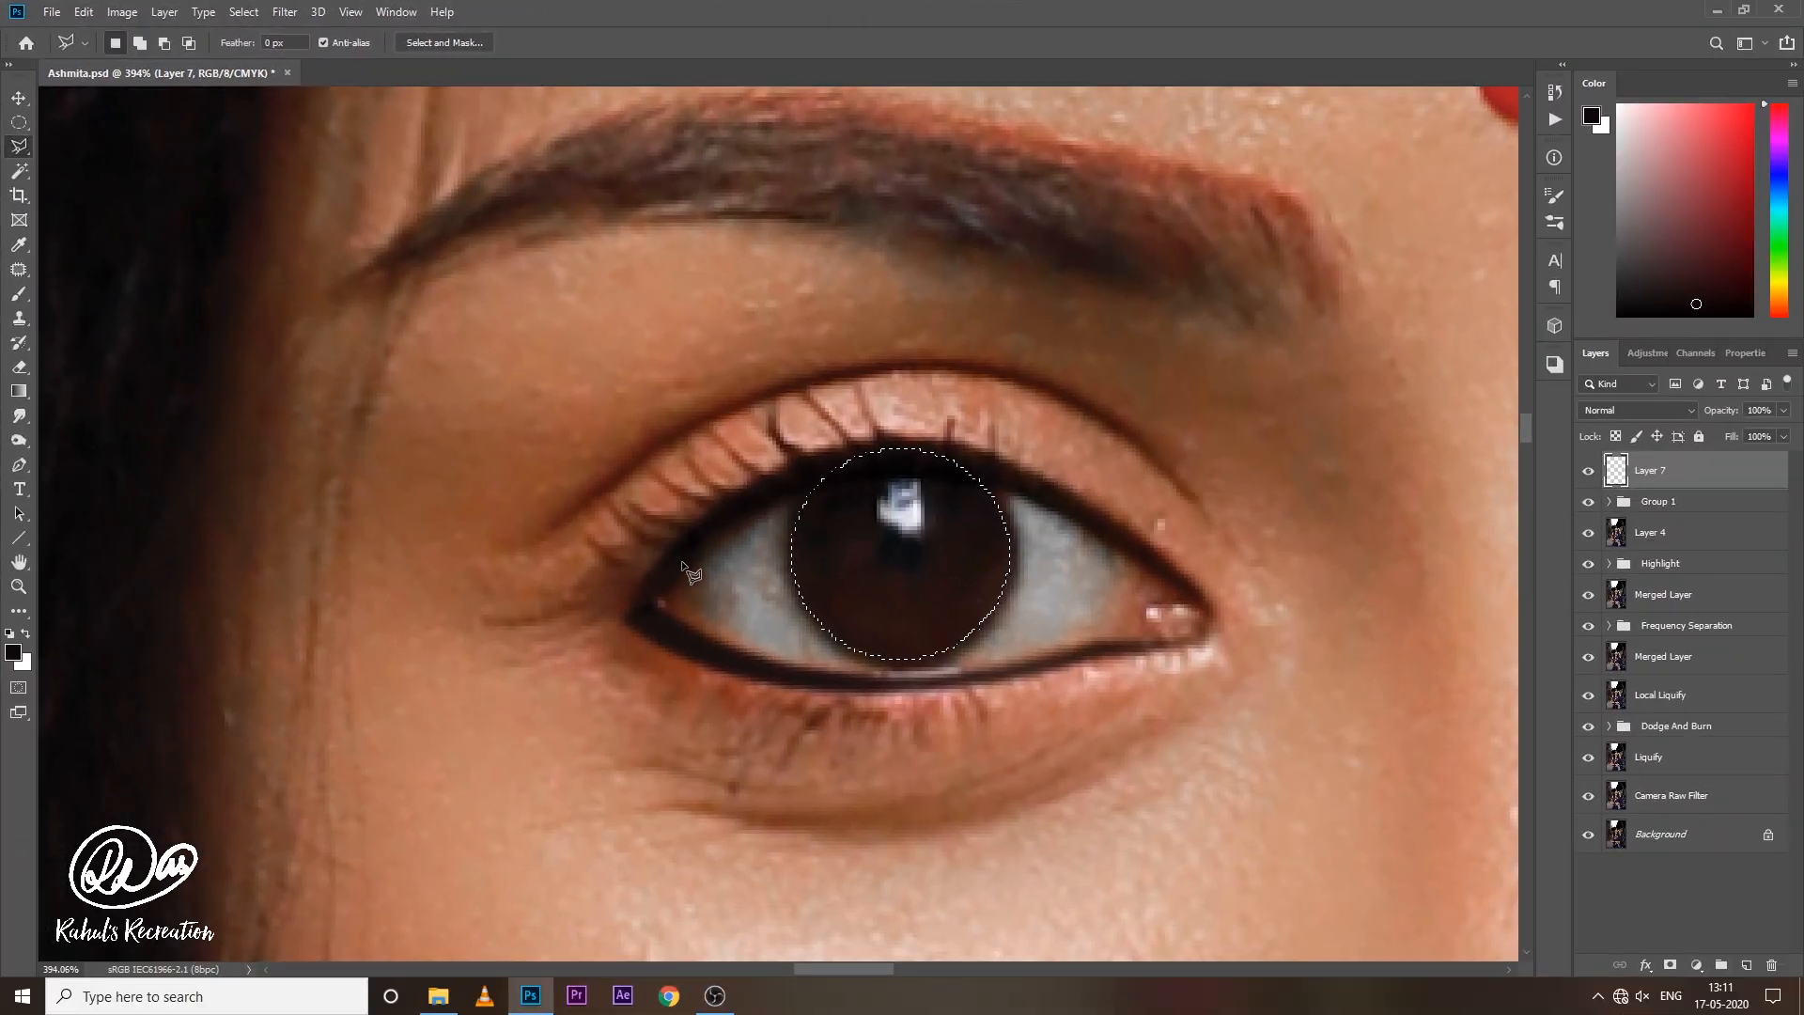
{"action": "key", "text": "alt"}
{"action": "left_click", "coordinate": [730, 544], "text": "alt"}
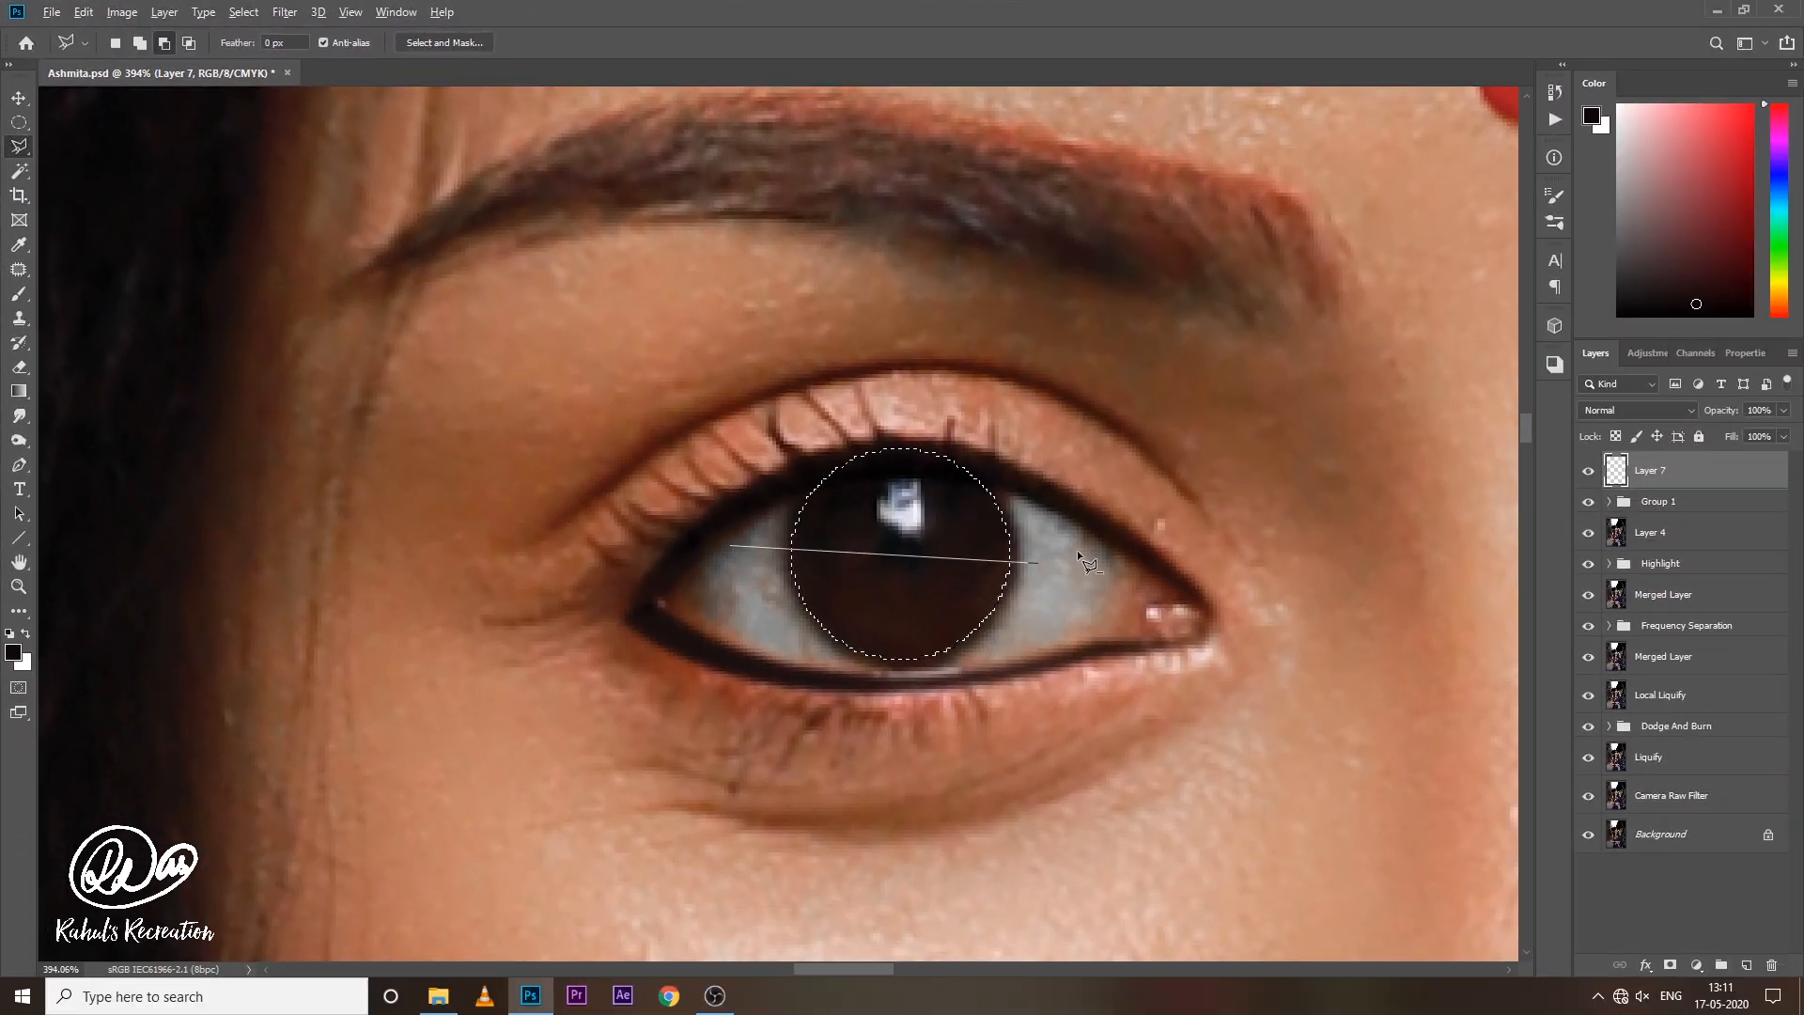
{"action": "left_click", "coordinate": [1079, 543], "text": "alt"}
{"action": "left_click", "coordinate": [1028, 302], "text": "alt"}
{"action": "left_click", "coordinate": [687, 329], "text": "alt"}
{"action": "left_click", "coordinate": [730, 544], "text": "alt"}
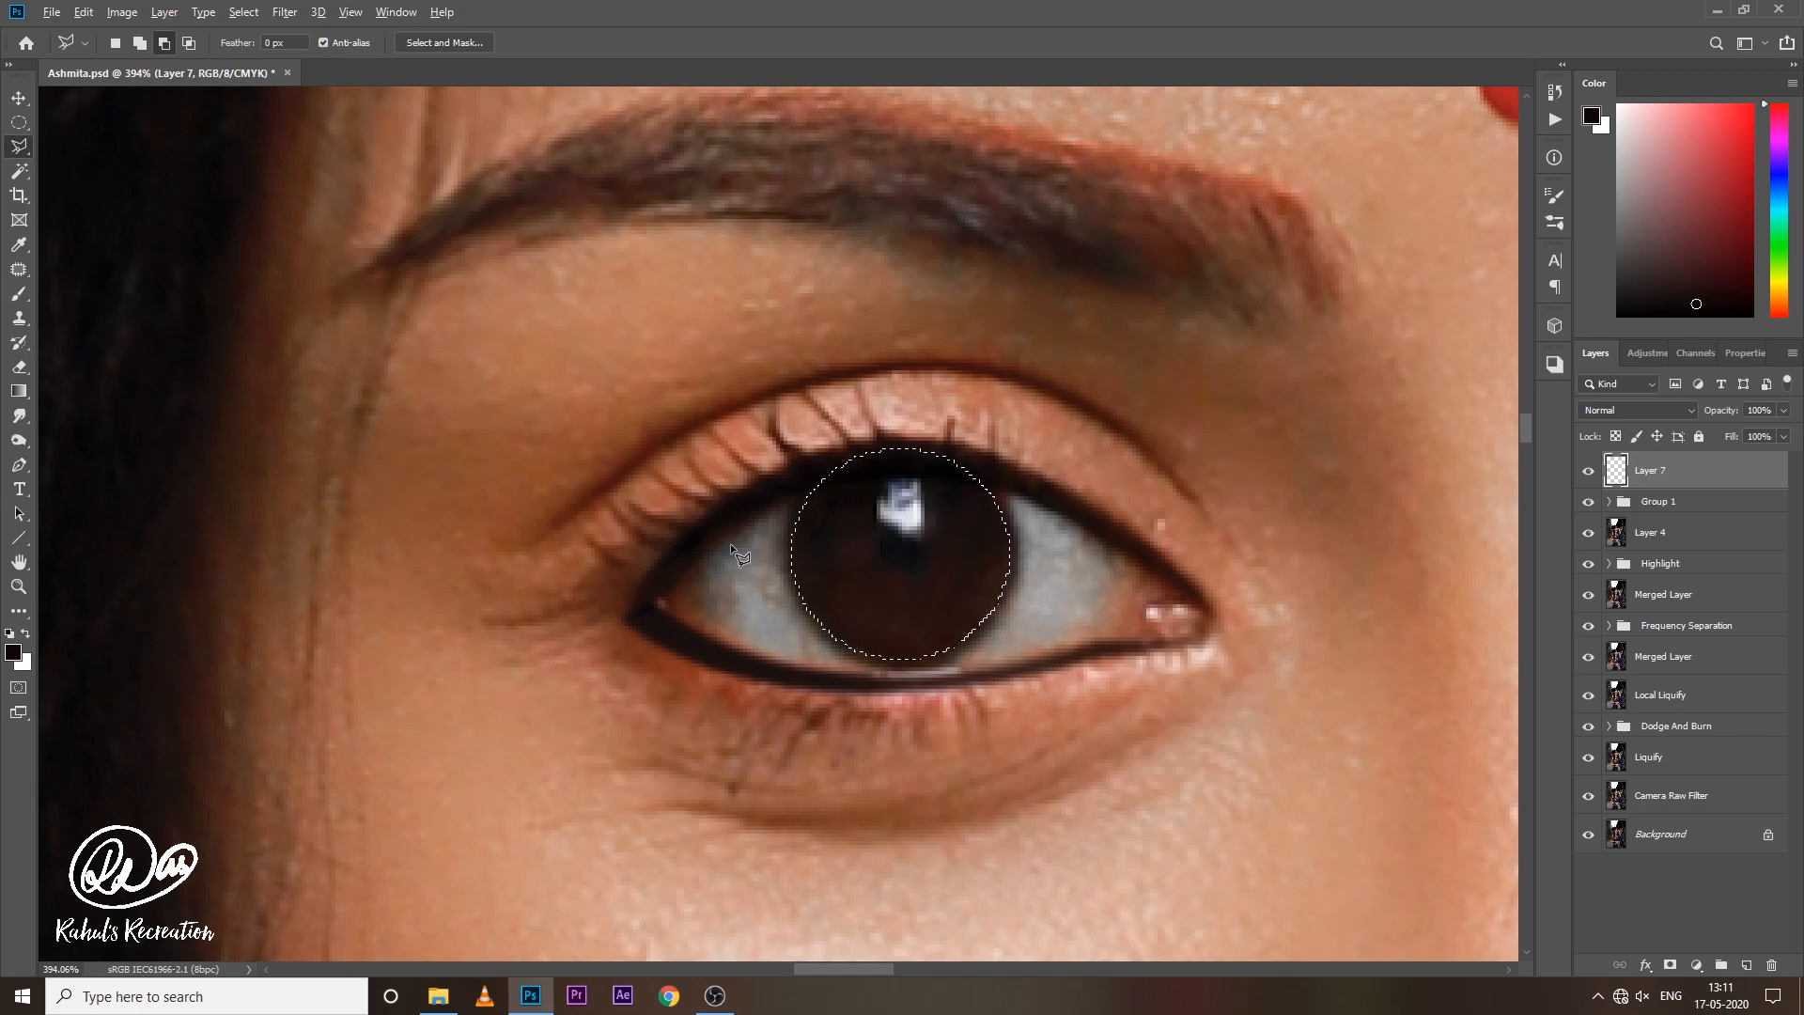
{"action": "left_click", "coordinate": [19, 122]}
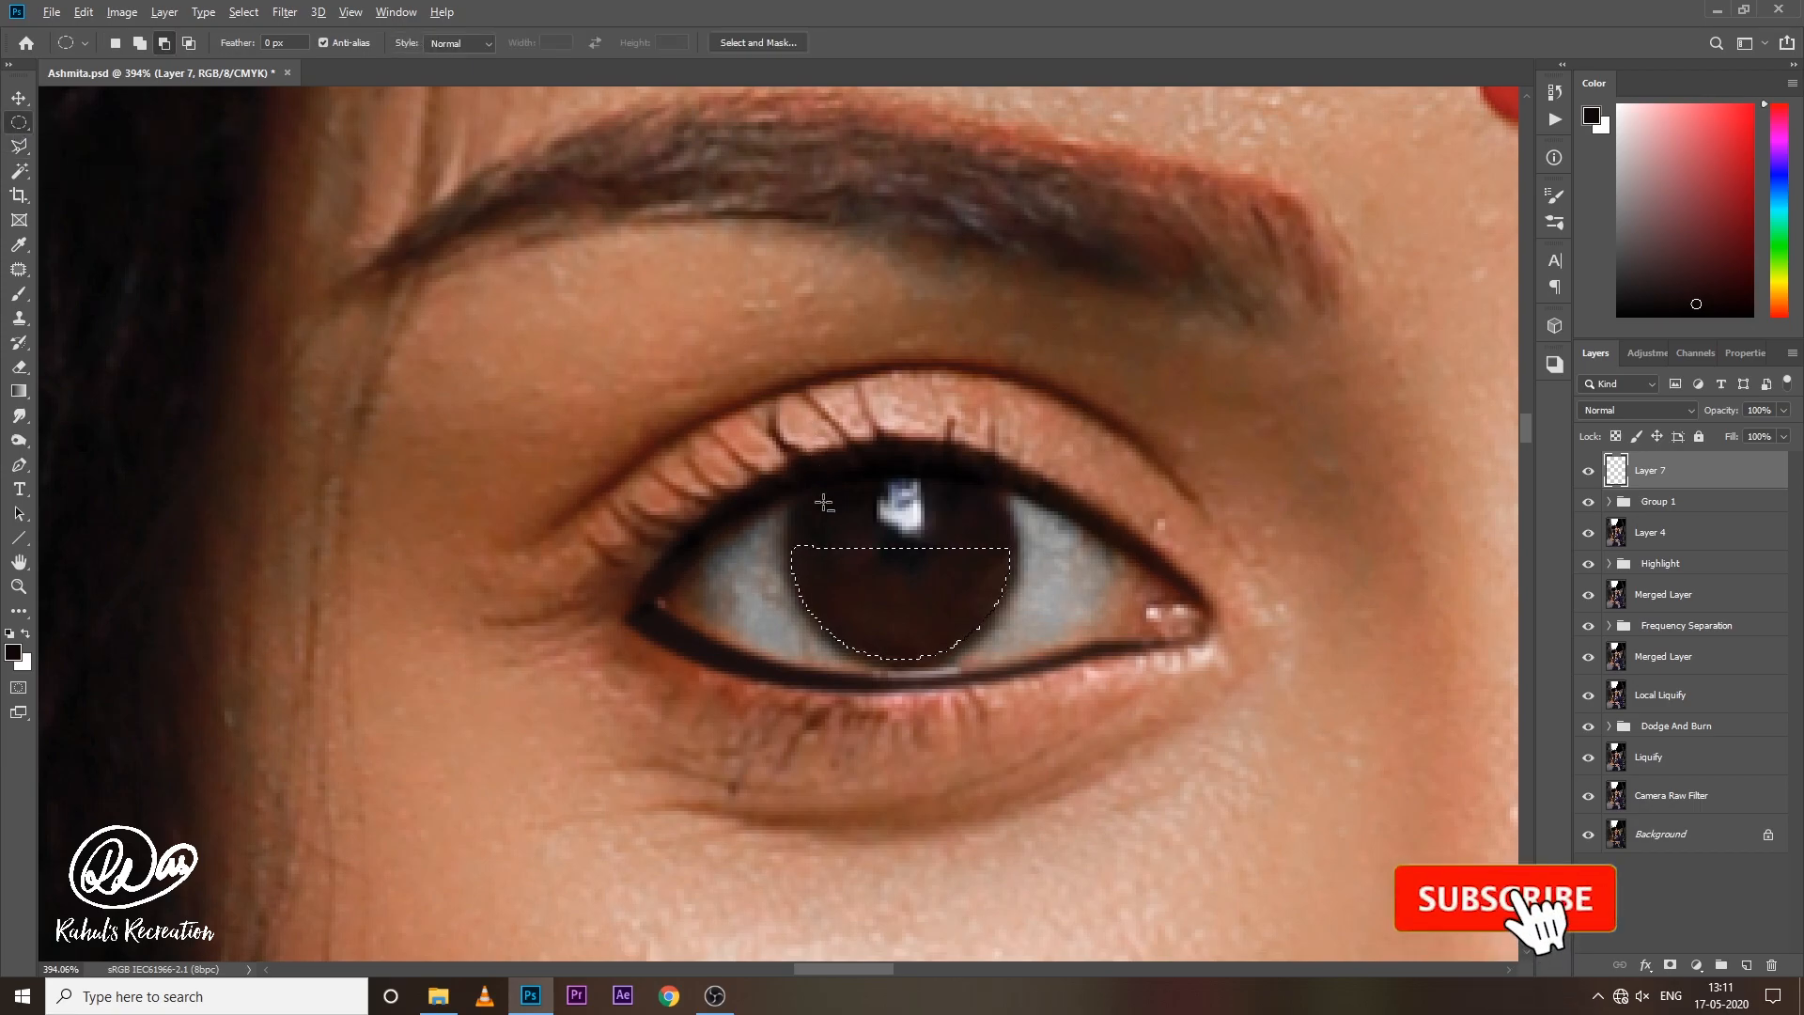
{"action": "left_click_drag", "start_coordinate": [821, 500], "coordinate": [961, 624]}
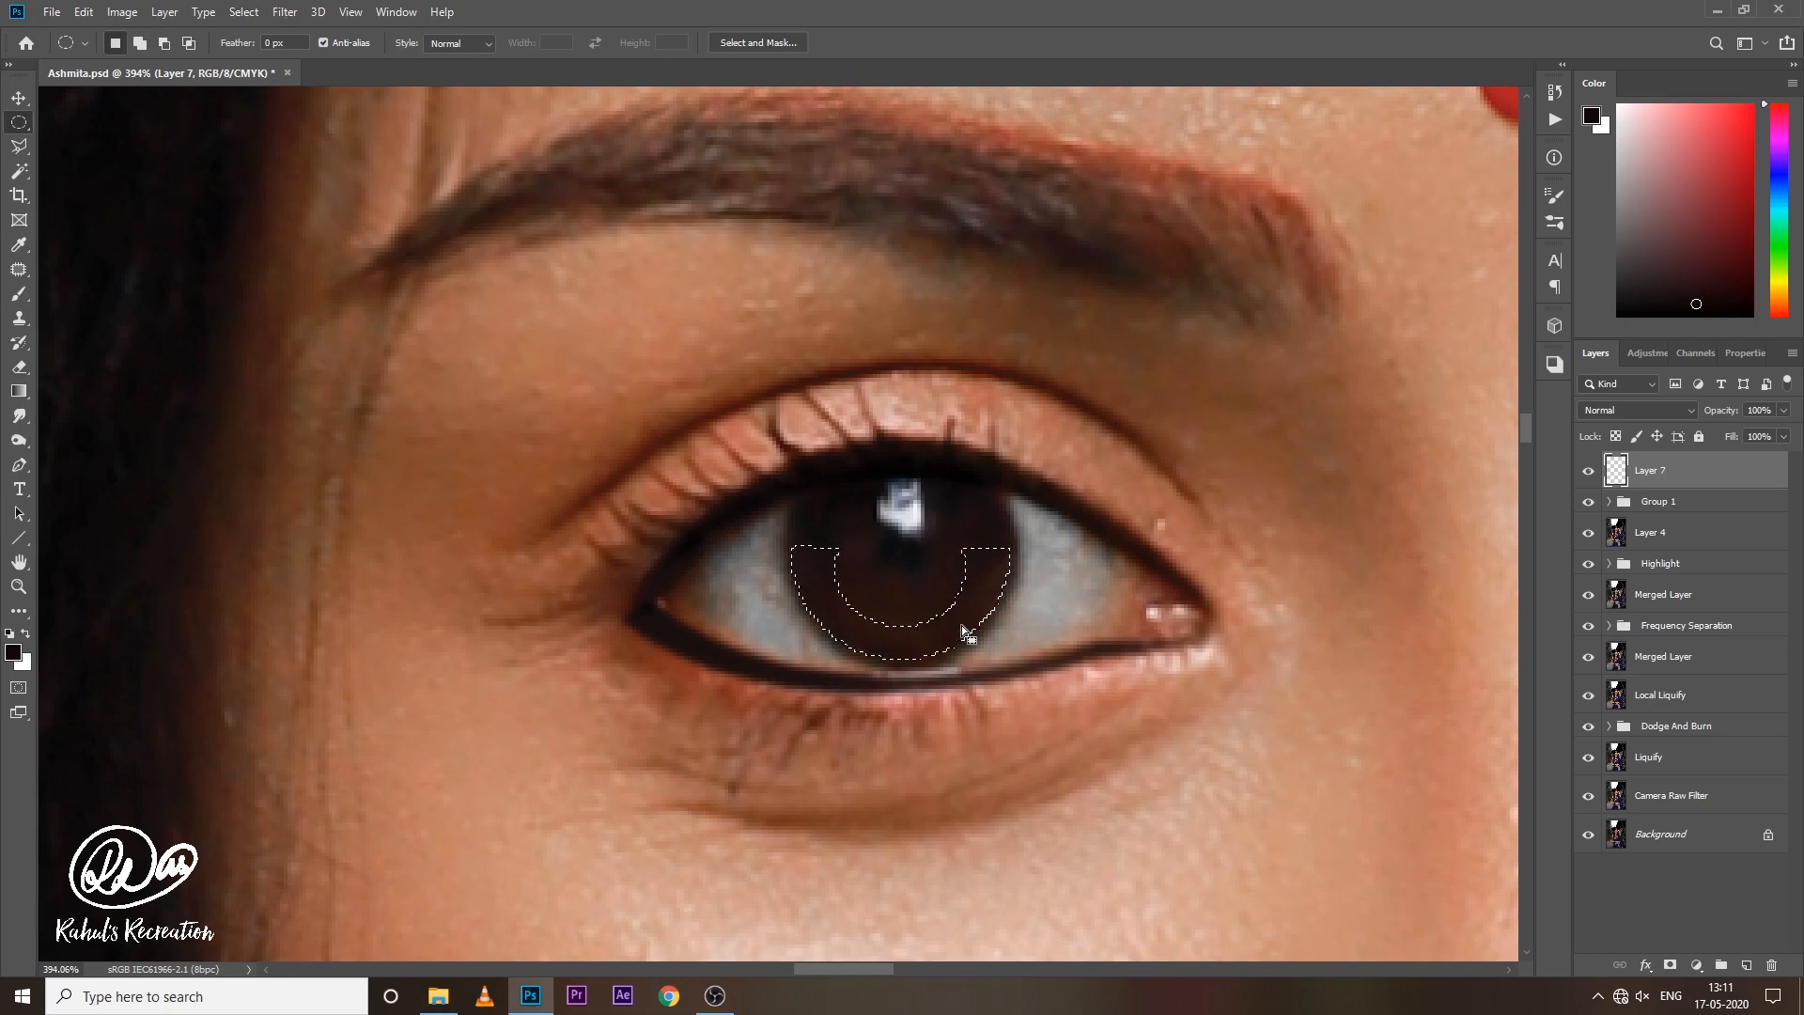
Paint the crescent selection white with a size 40 brush at 100% opacity, and deselect it.
{"action": "key", "text": "b"}
{"action": "left_click", "coordinate": [26, 634]}
{"action": "left_click", "coordinate": [432, 46]}
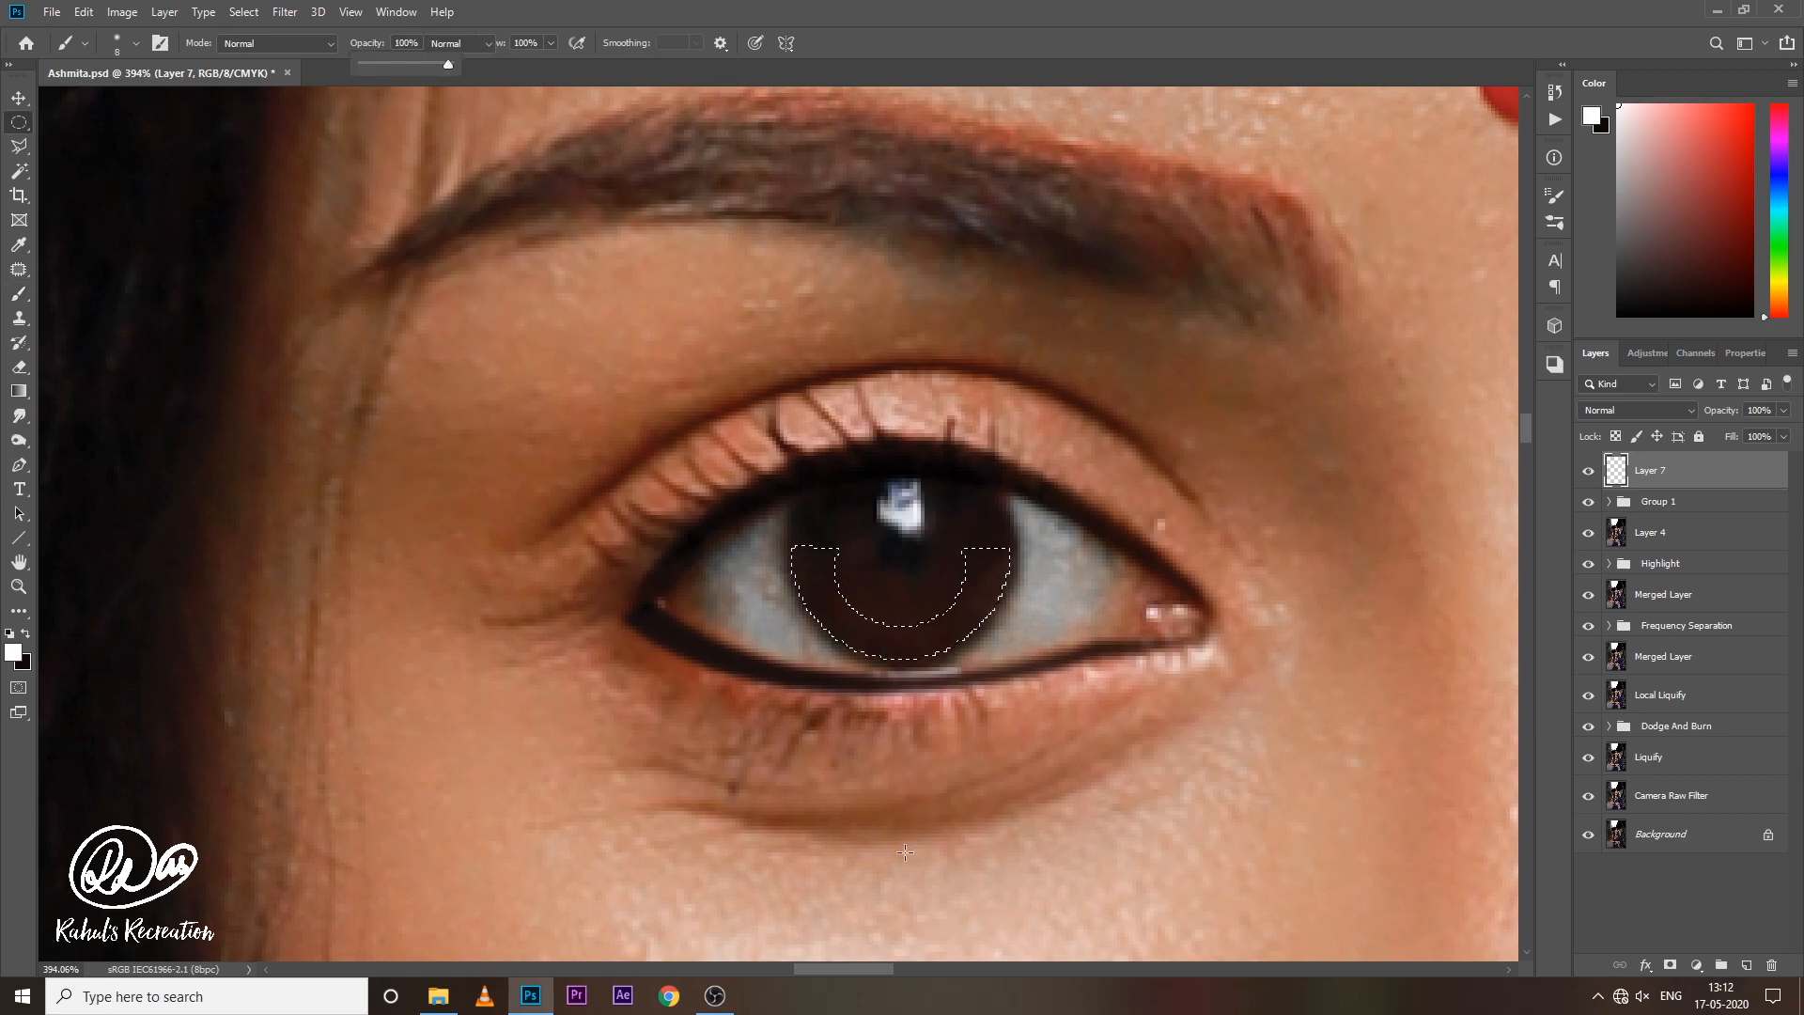
{"action": "key", "text": "m"}
{"action": "key", "text": "b"}
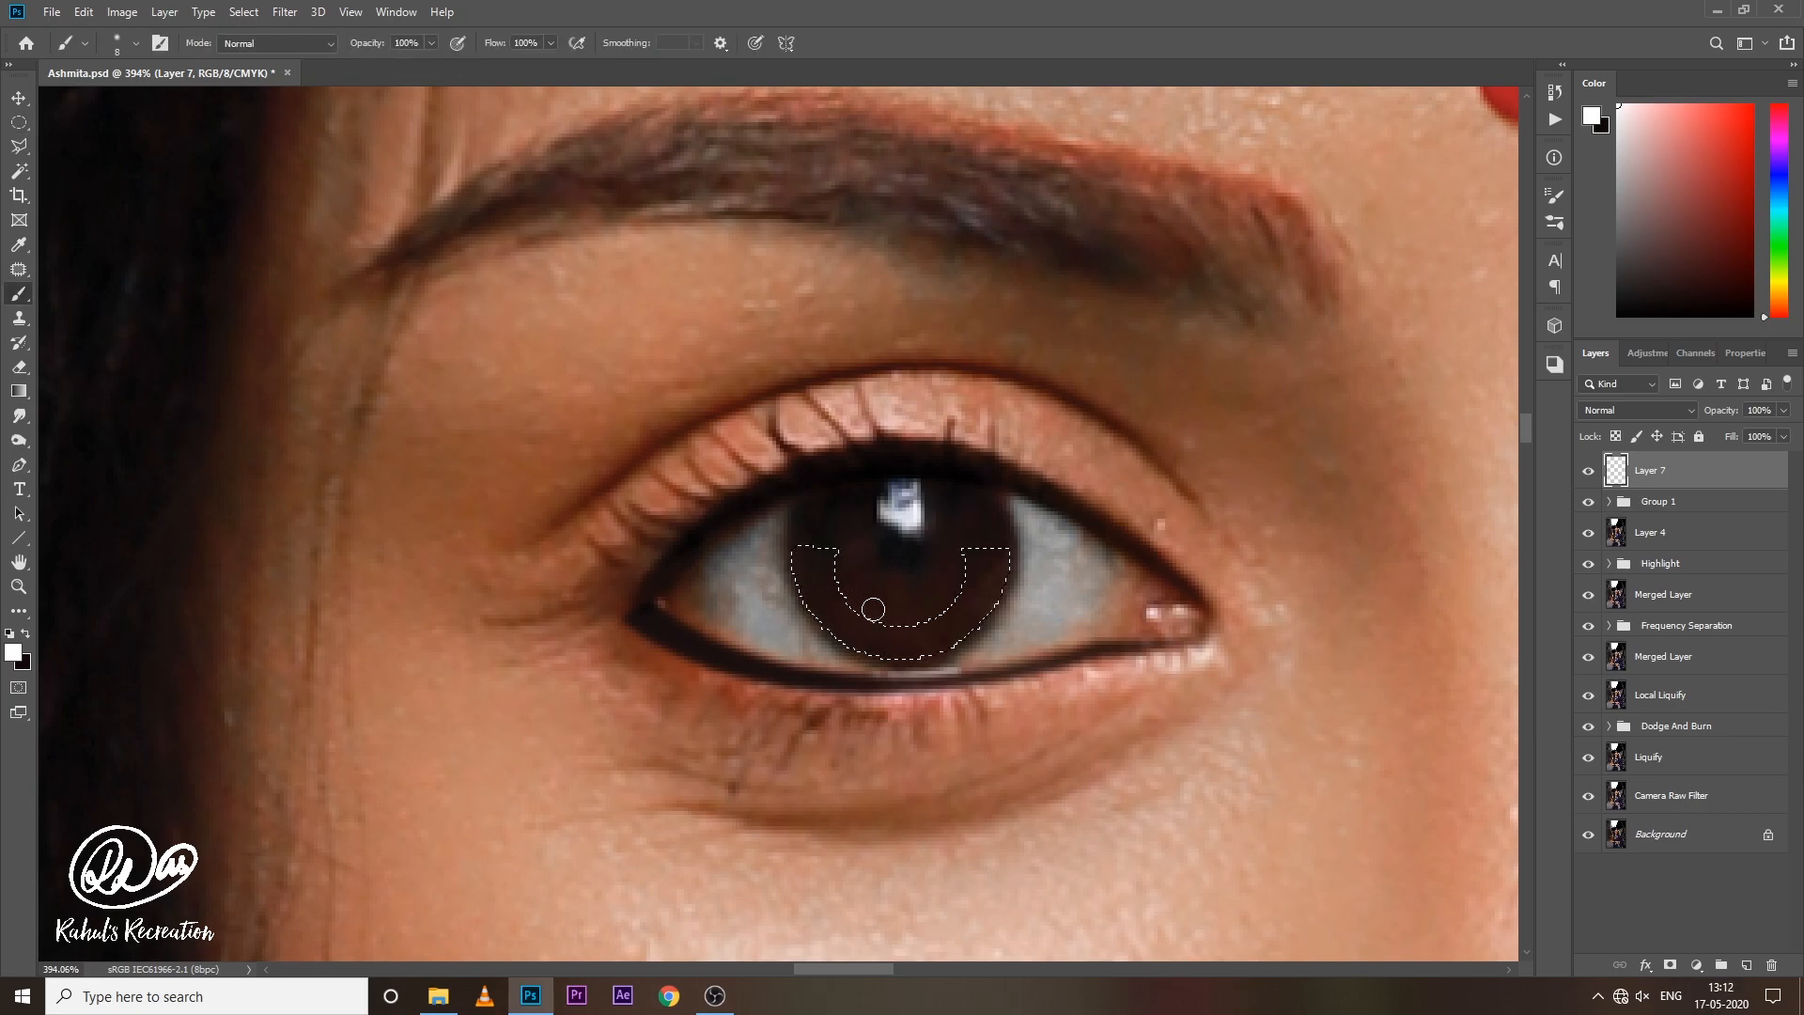
{"action": "key", "text": "bracketright"}
{"action": "key", "text": "bracketright"}
{"action": "key", "text": "bracketright"}
{"action": "key", "text": "bracketright"}
{"action": "key", "text": "bracketright"}
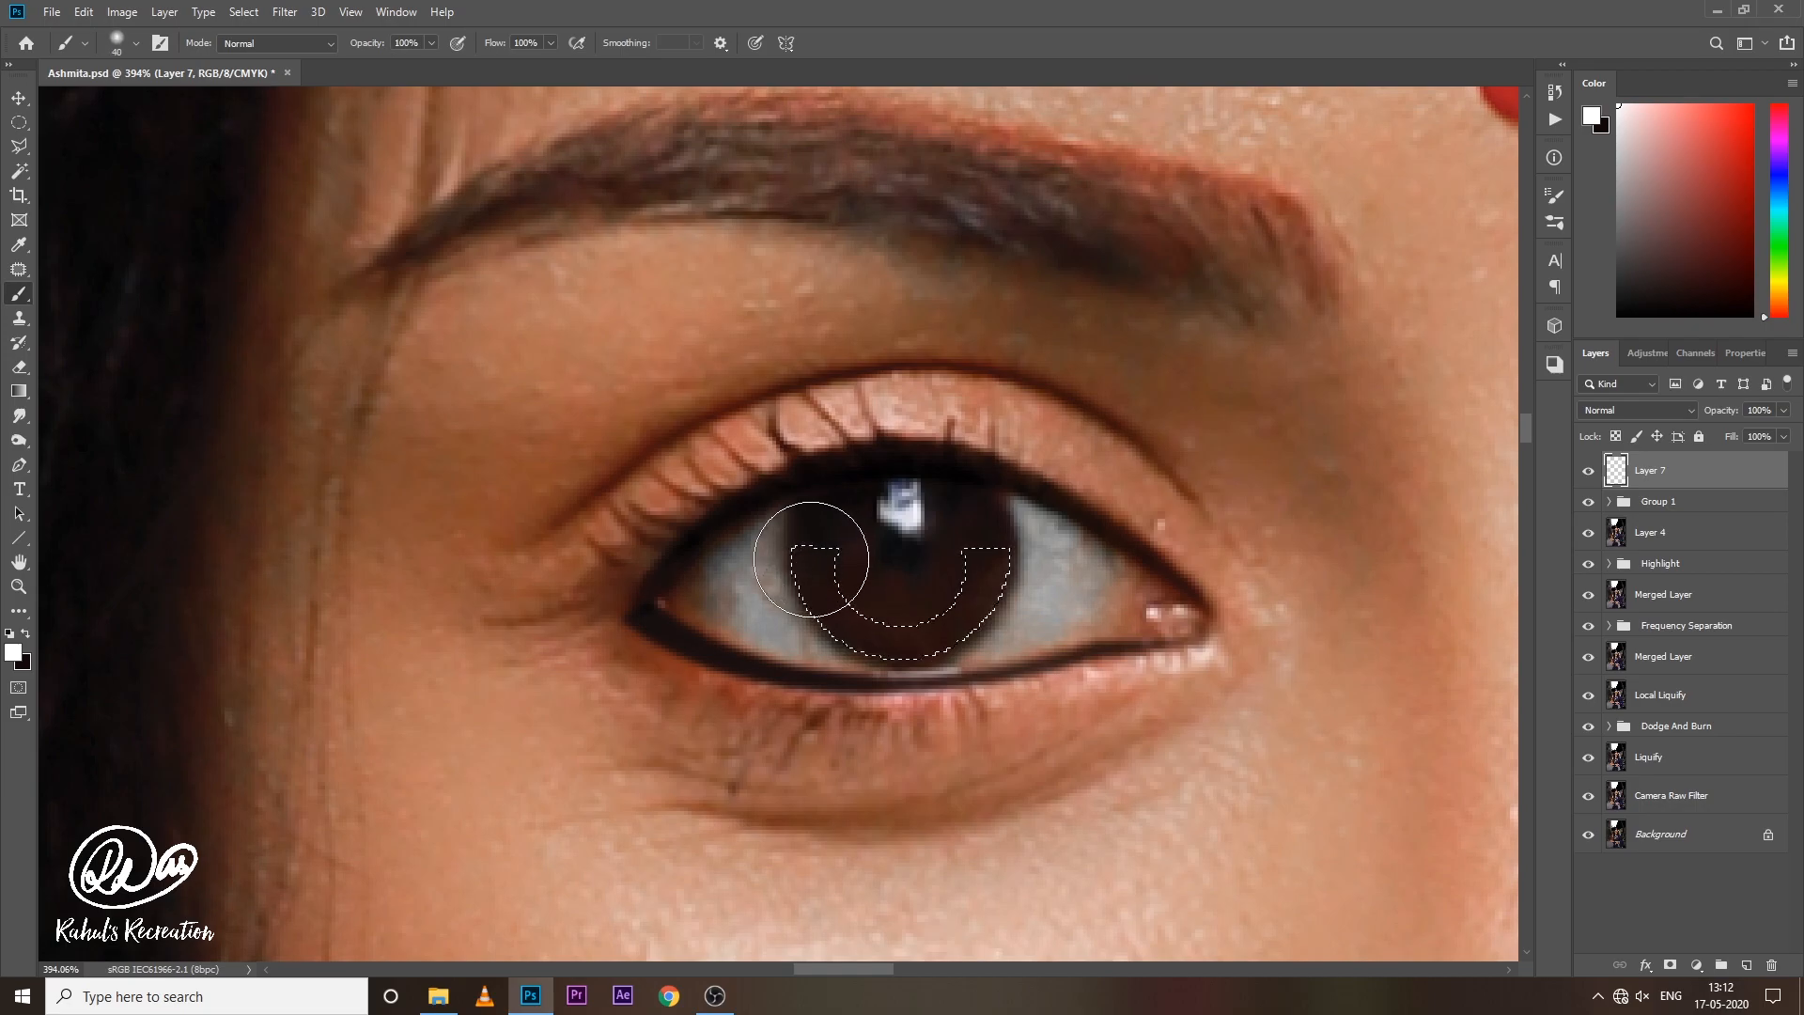
{"action": "left_click", "coordinate": [810, 557]}
{"action": "left_click_drag", "start_coordinate": [810, 558], "coordinate": [977, 564]}
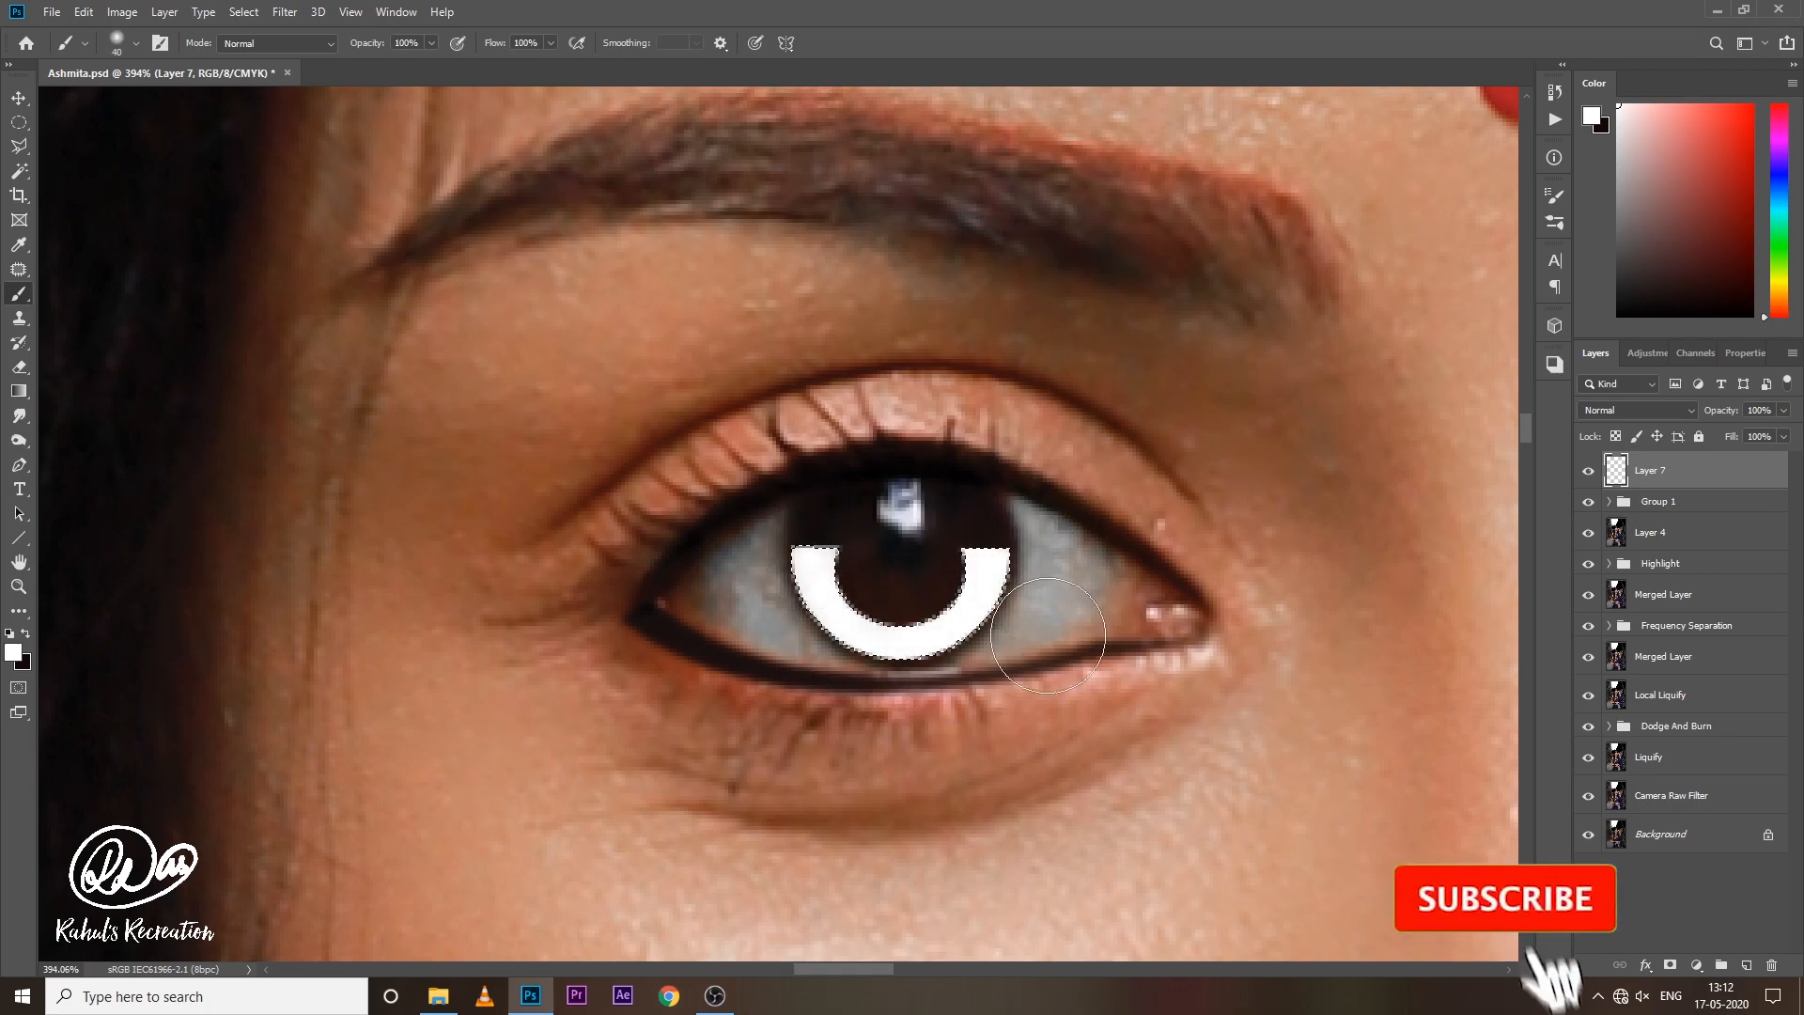
{"action": "key", "text": "ctrl+d"}
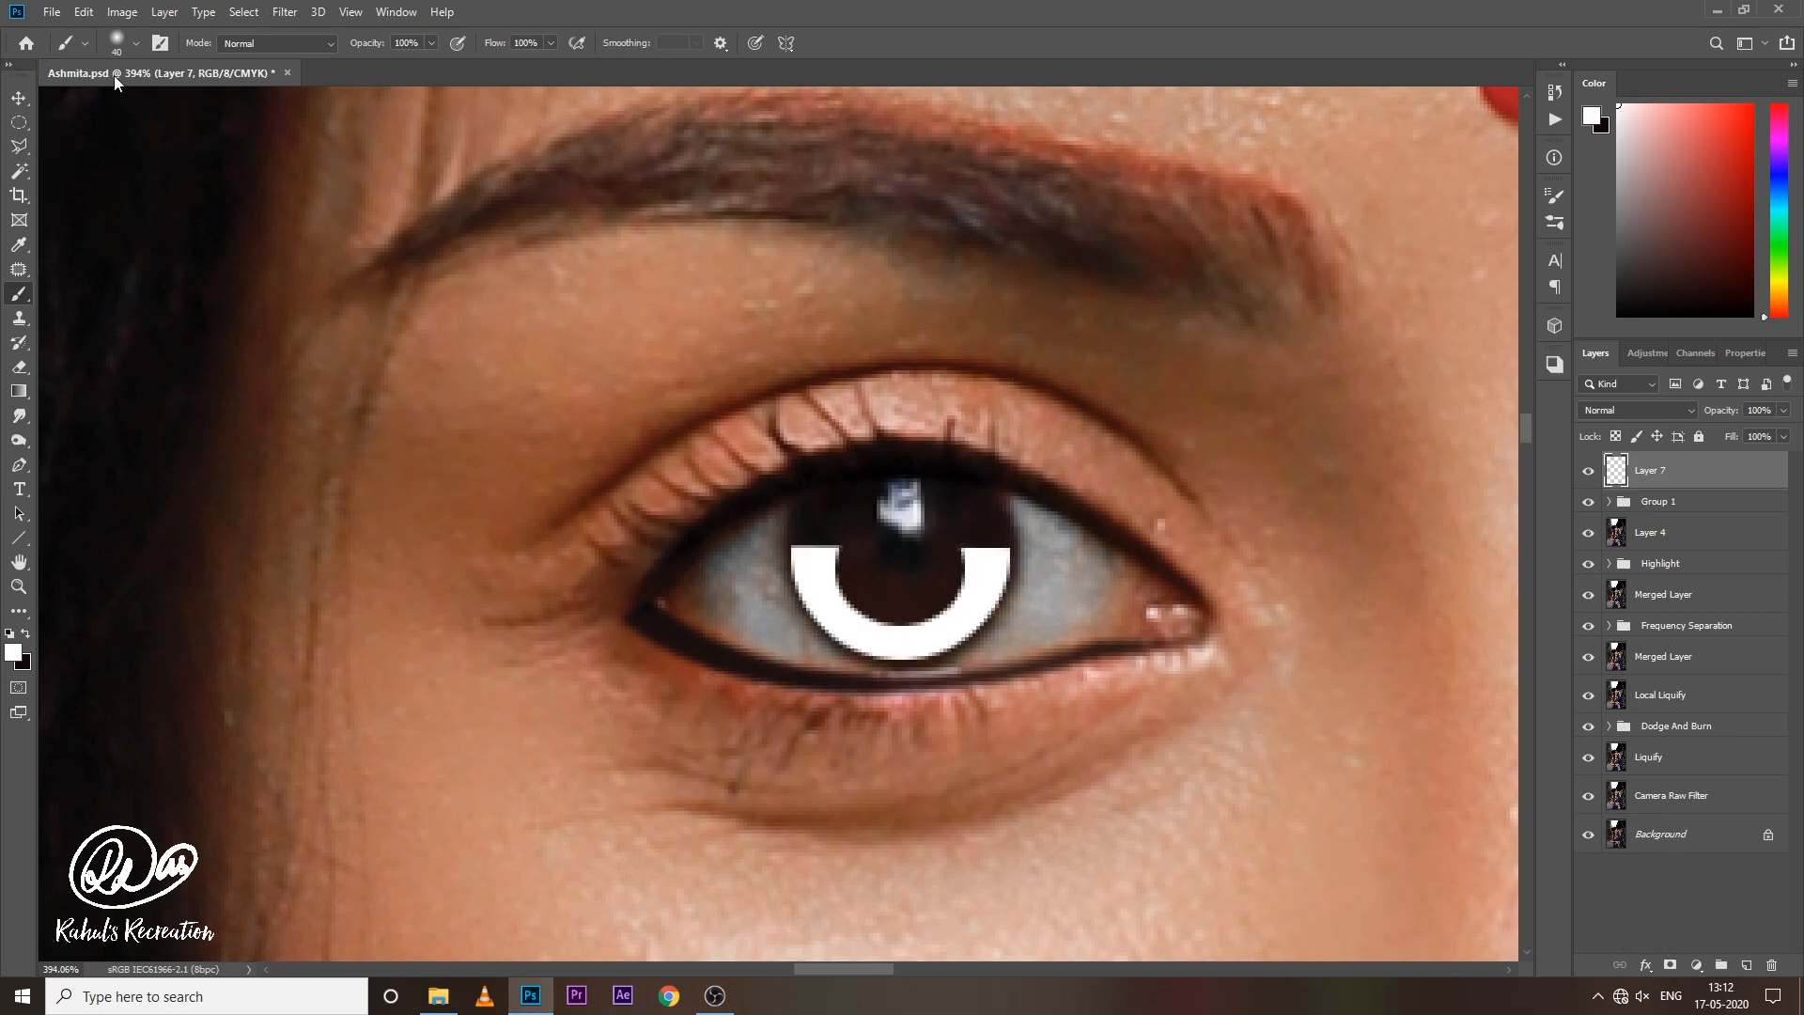
Soften the white iris crescent with a Gaussian Blur of about 2 pixels.
{"action": "left_click", "coordinate": [285, 12]}
{"action": "mouse_move", "coordinate": [310, 232]}
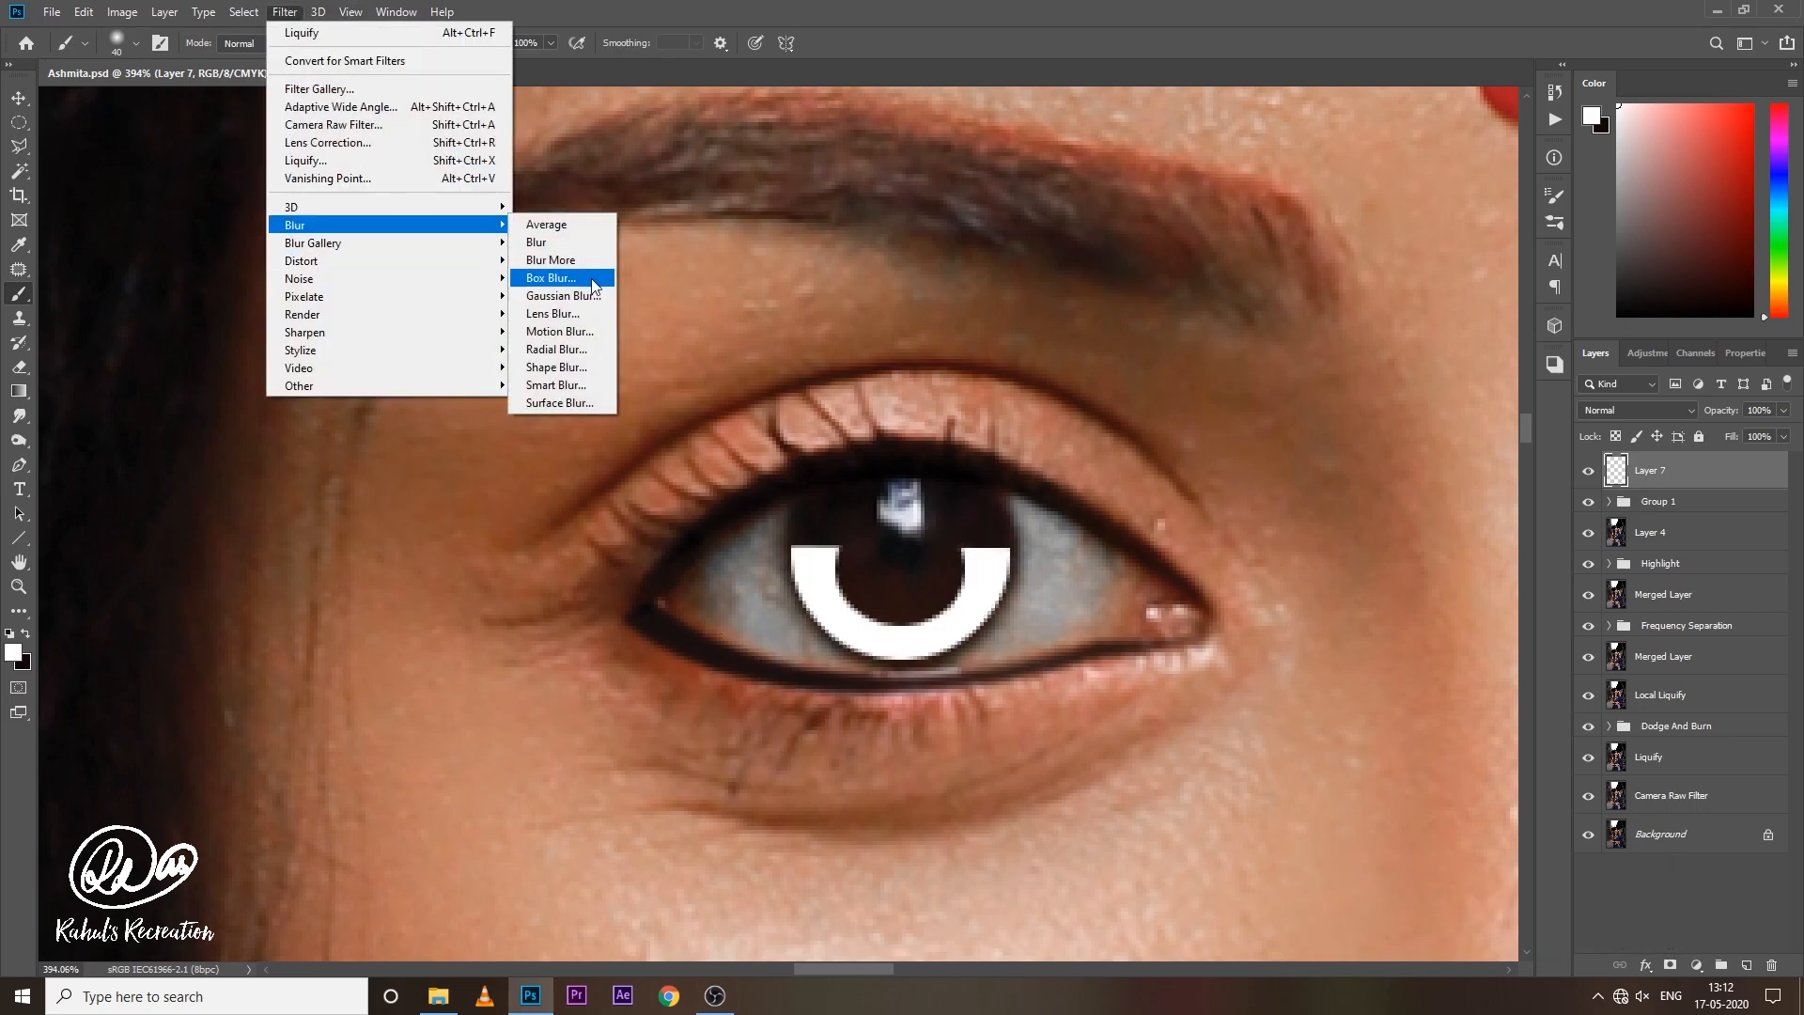
{"action": "left_click", "coordinate": [585, 292]}
{"action": "key", "text": "BackSpace"}
{"action": "type", "text": "3"}
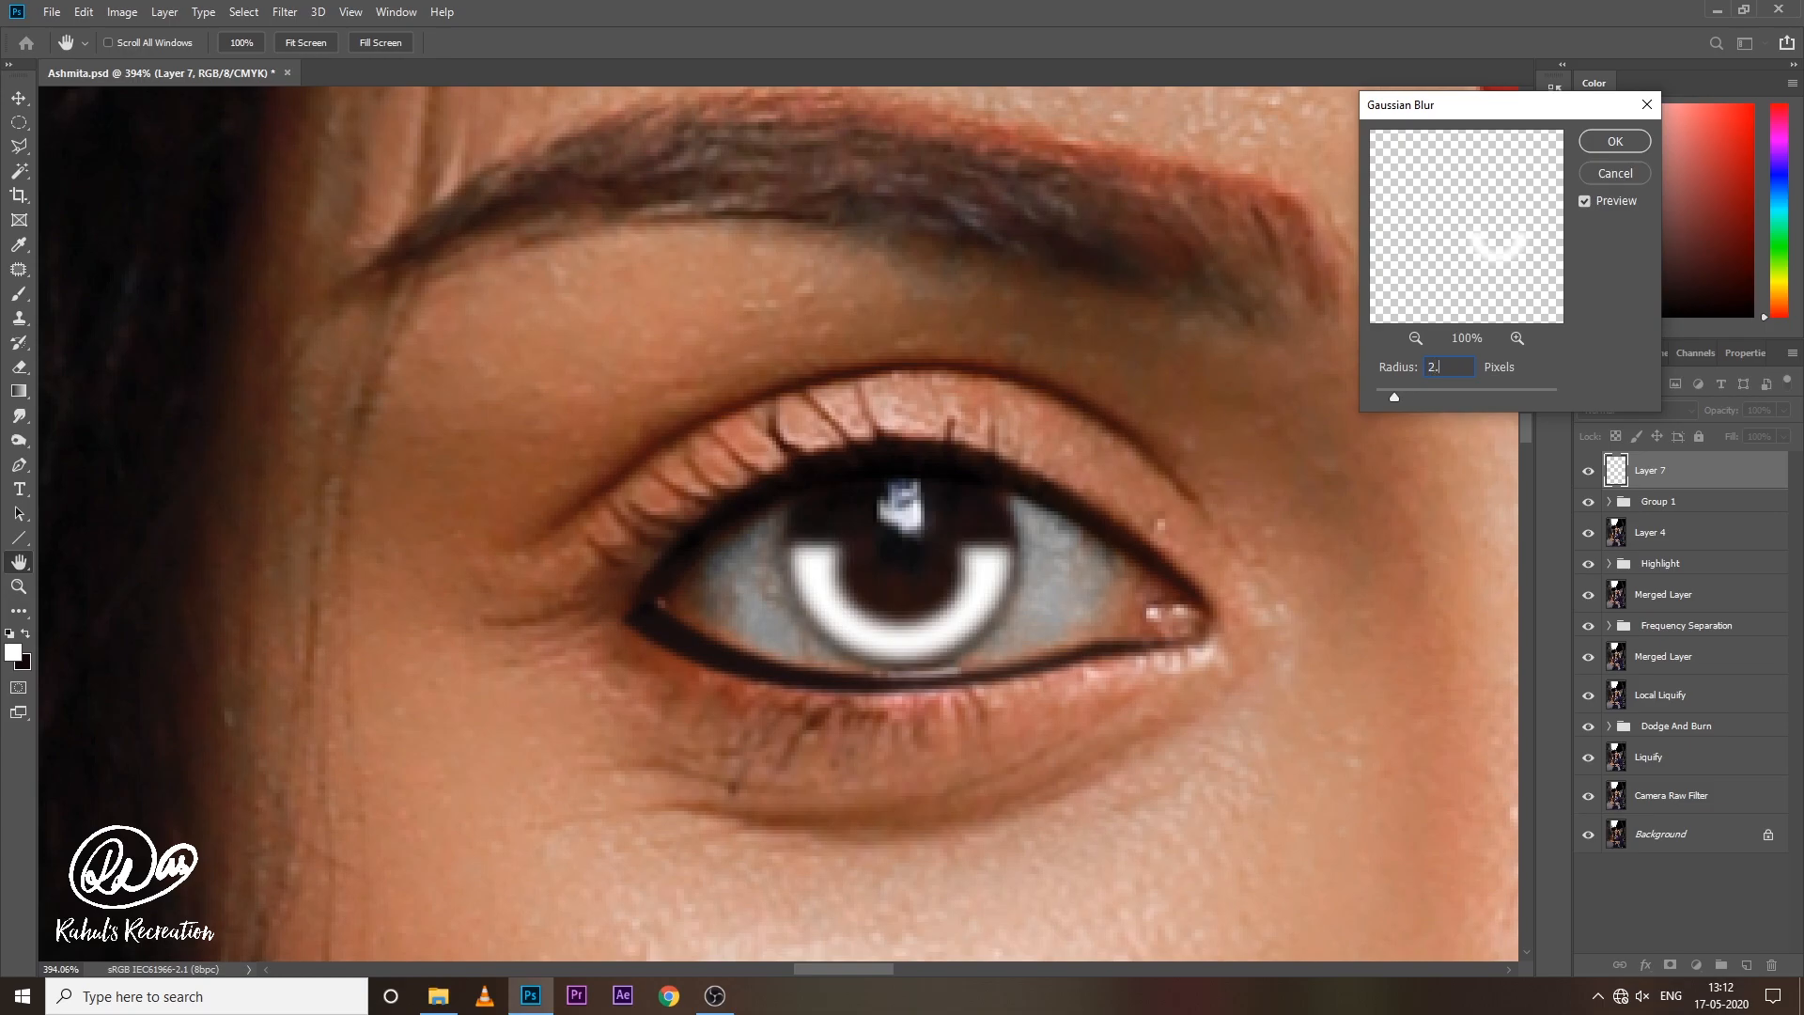
{"action": "key", "text": "Return"}
{"action": "key", "text": "b"}
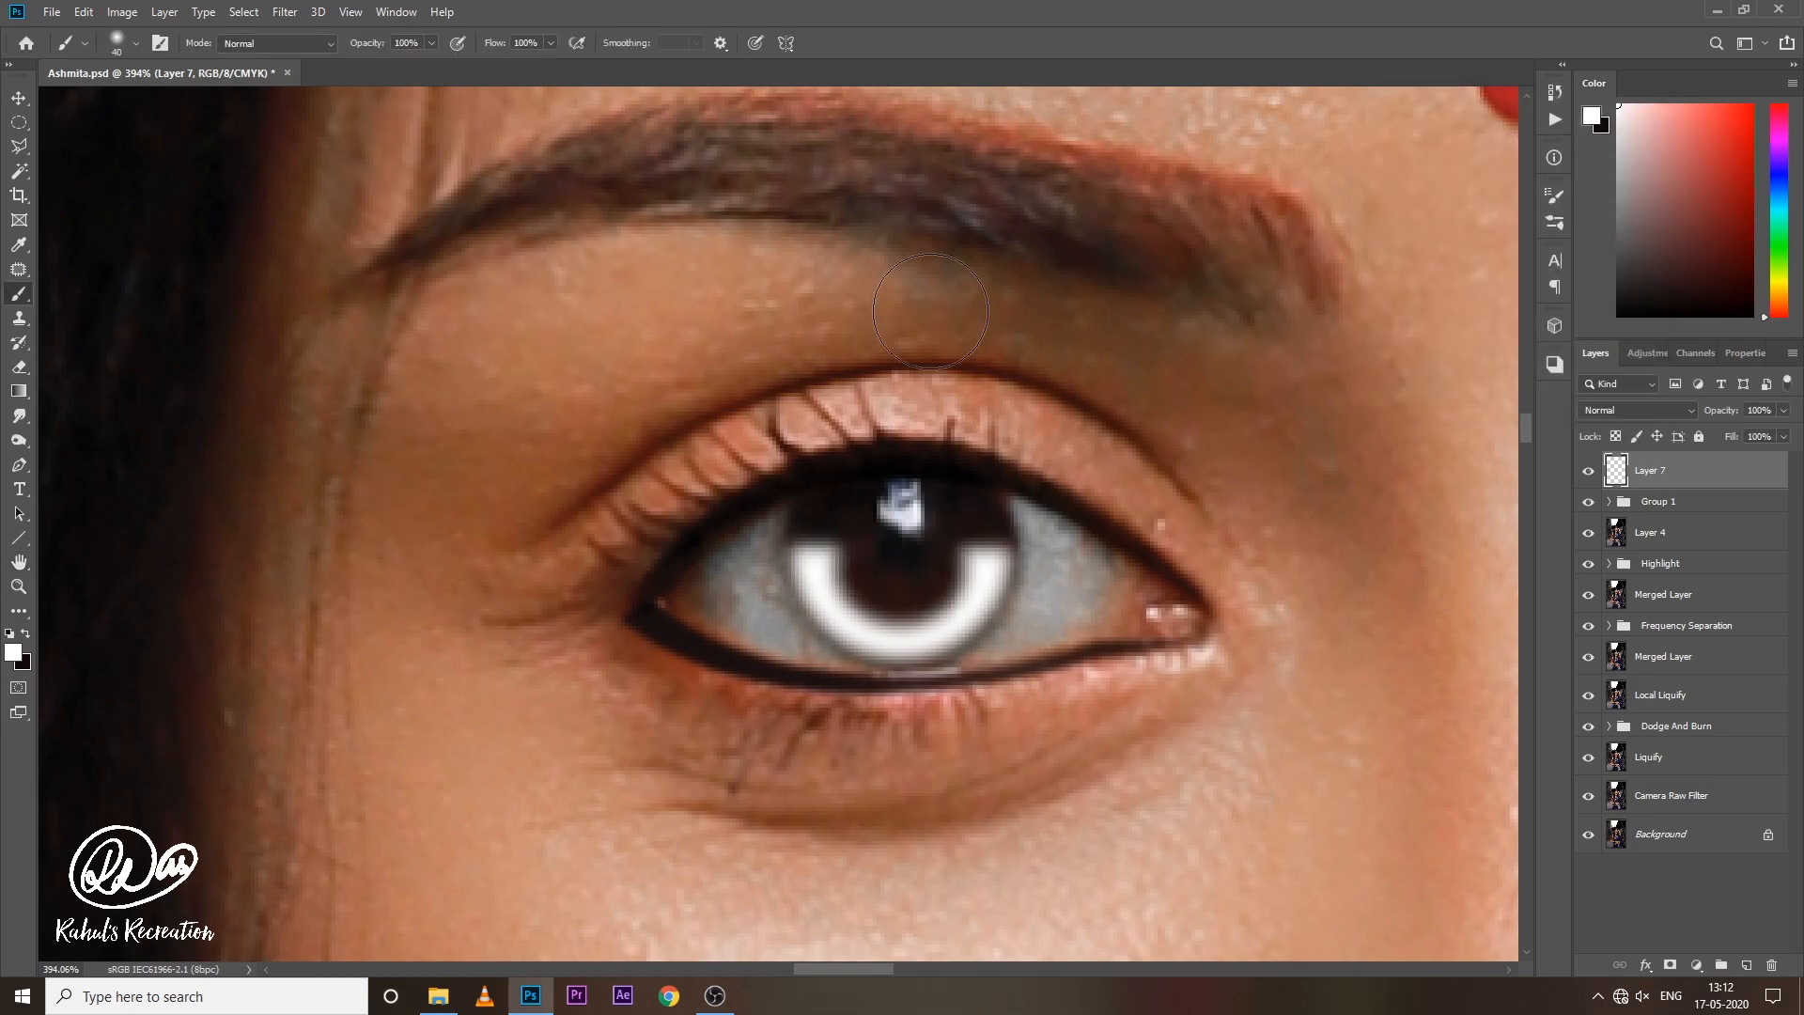
Set the crescent layer's blend mode to Soft Light and scale the crescent down to about 85% to fit the iris.
{"action": "left_click", "coordinate": [1630, 413]}
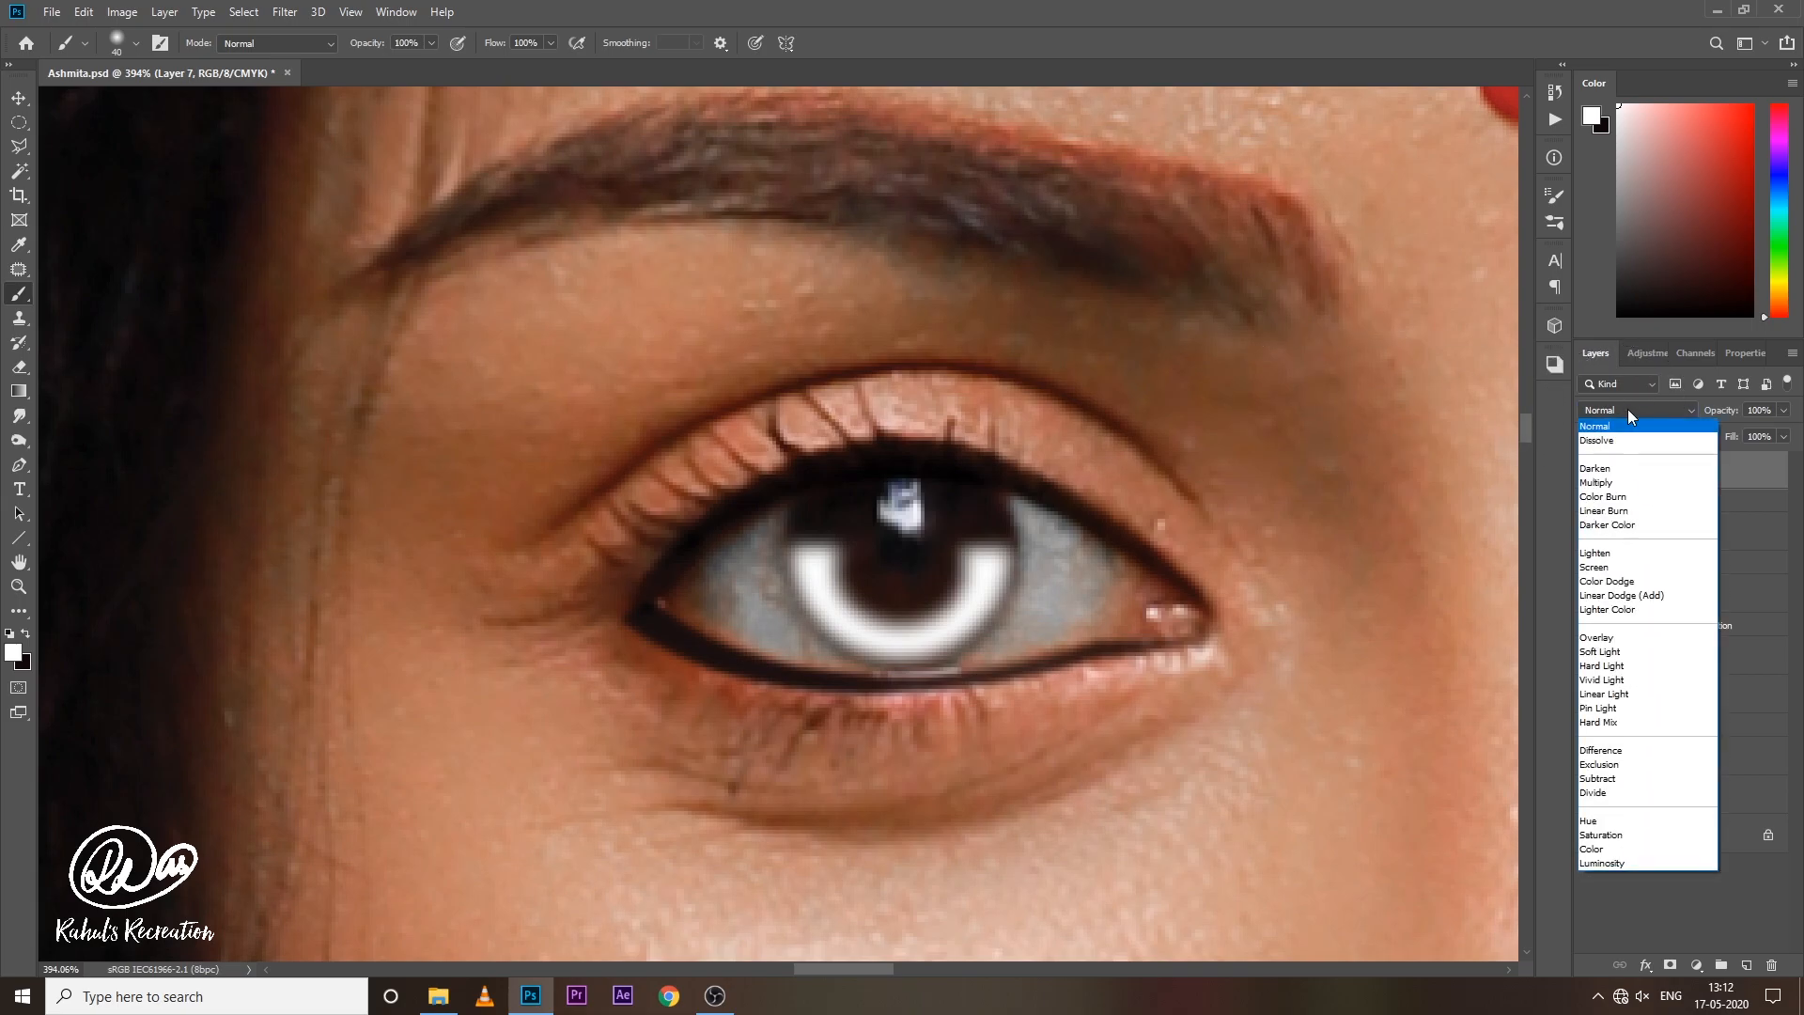
{"action": "left_click", "coordinate": [1623, 650]}
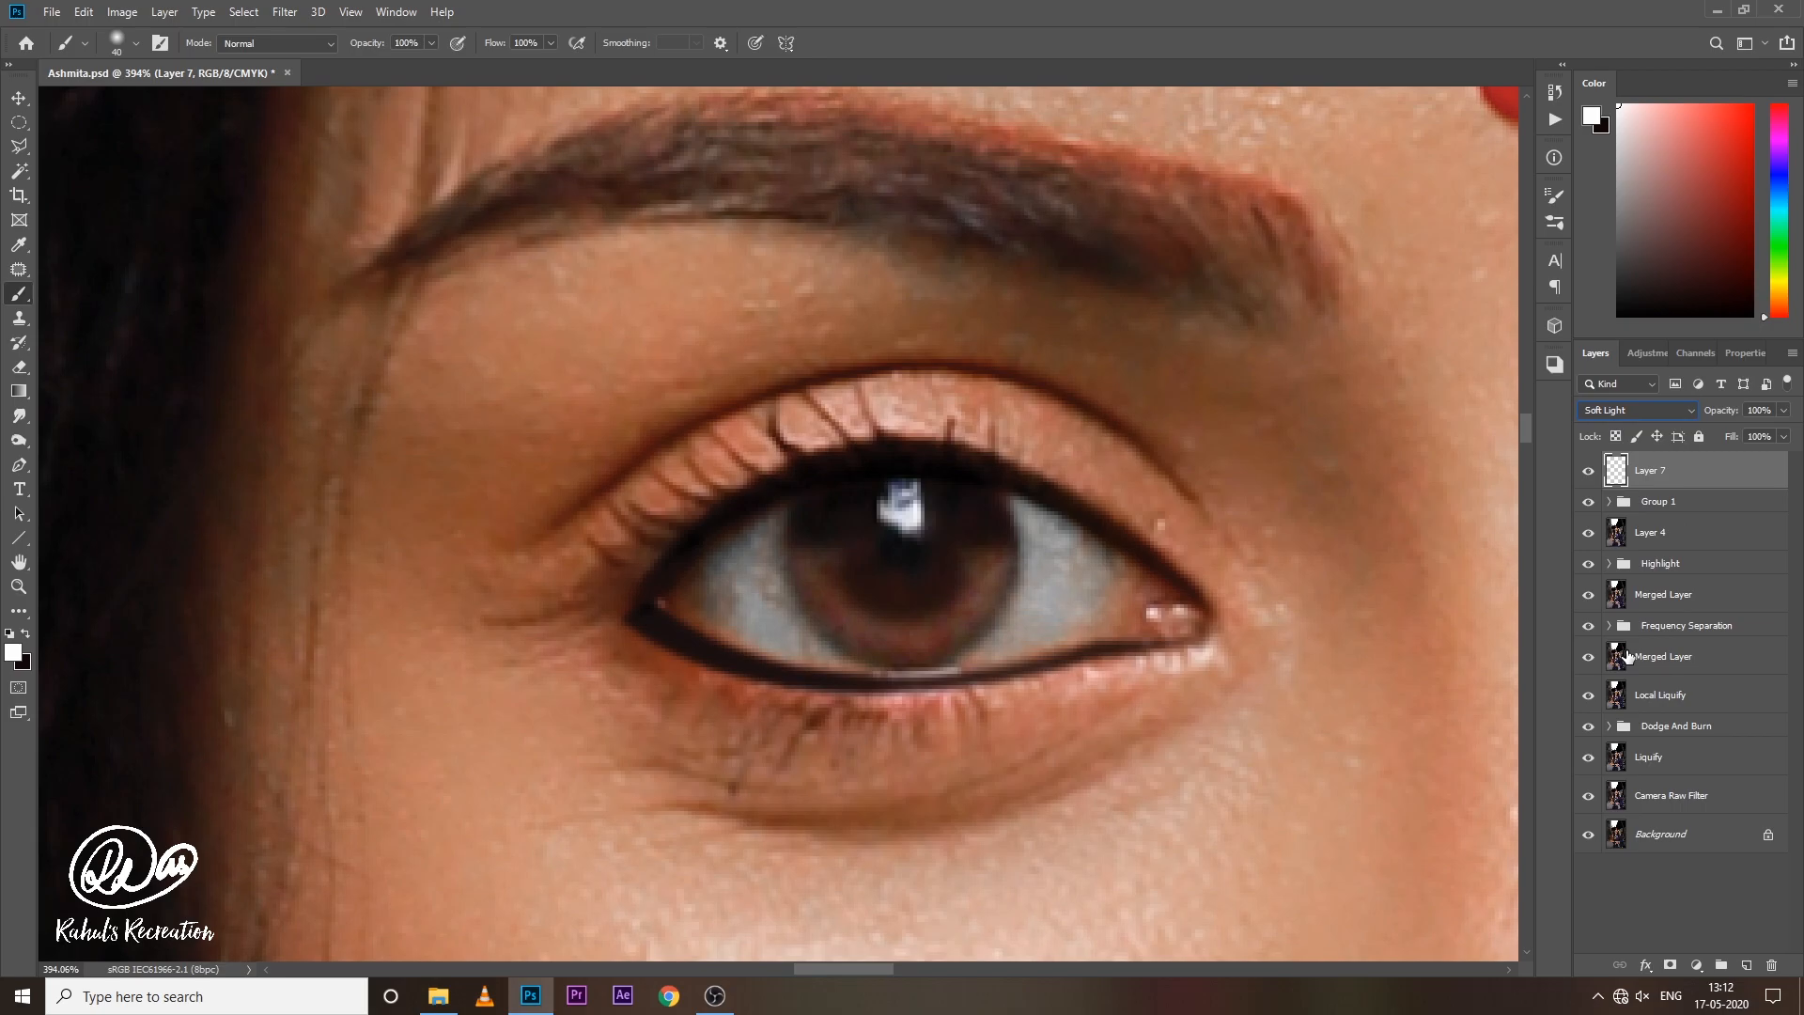
{"action": "key", "text": "ctrl+t"}
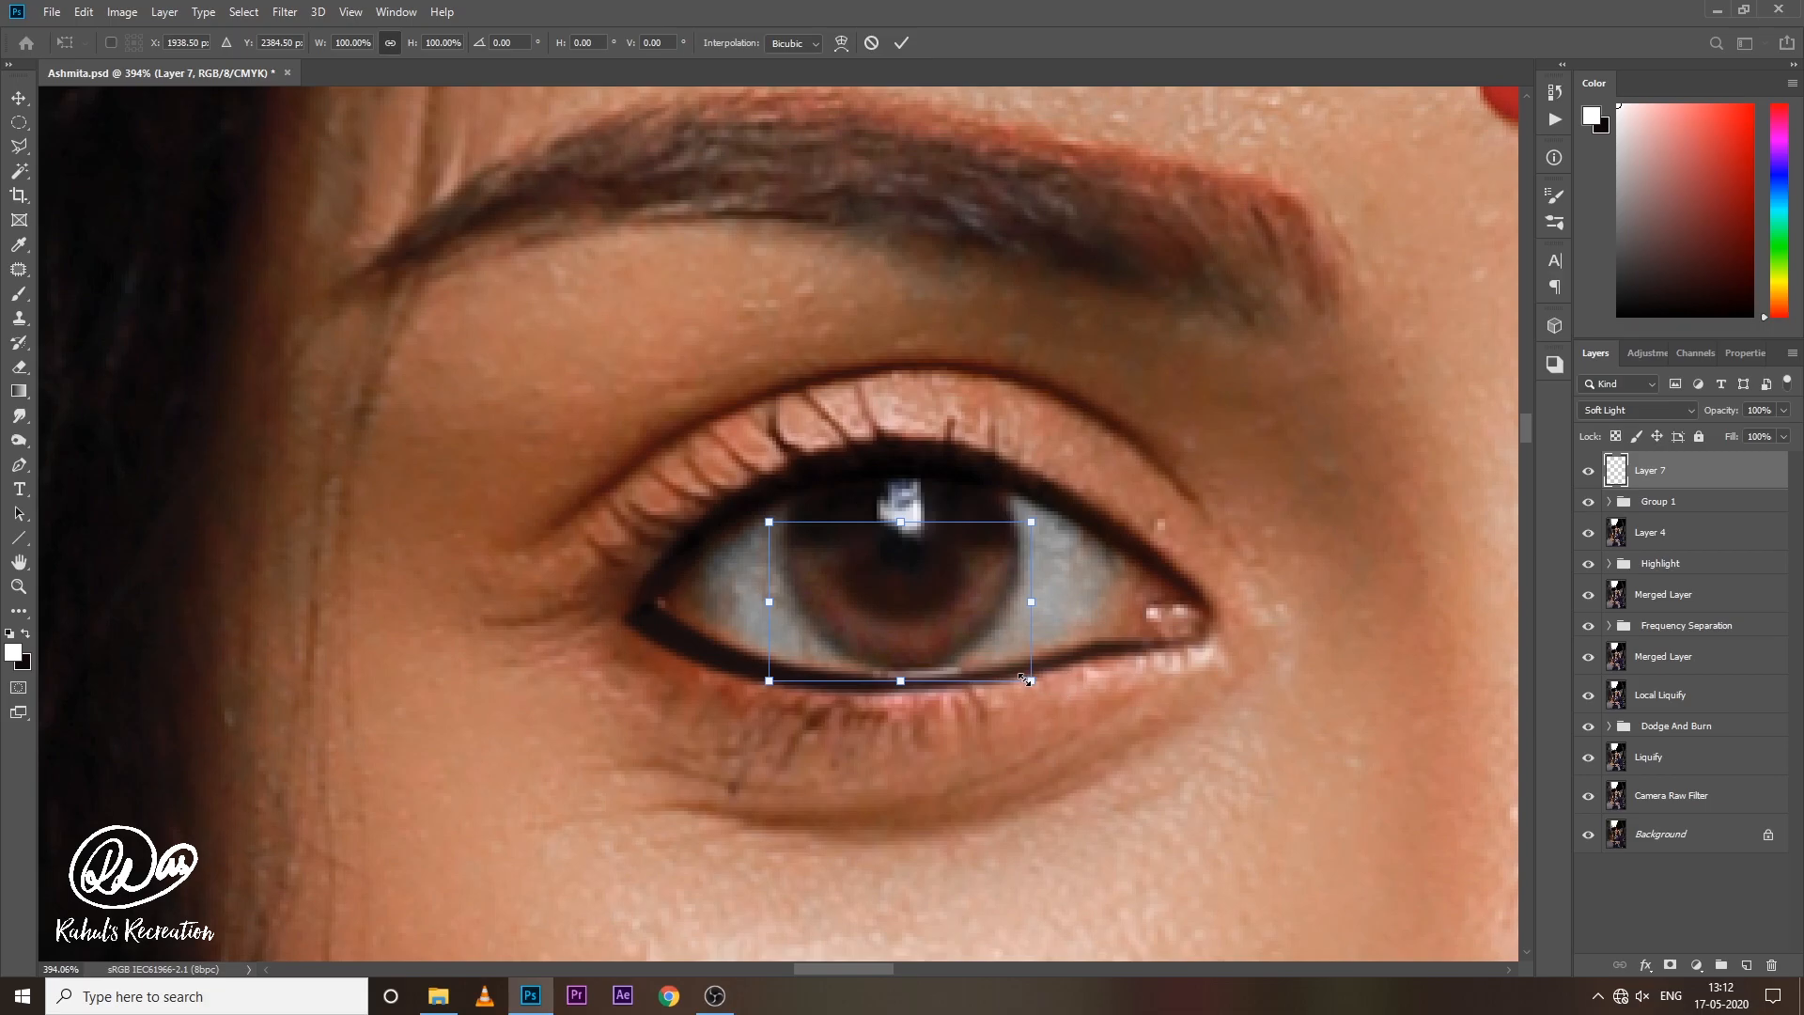
{"action": "left_click_drag", "start_coordinate": [1031, 677], "coordinate": [1018, 654]}
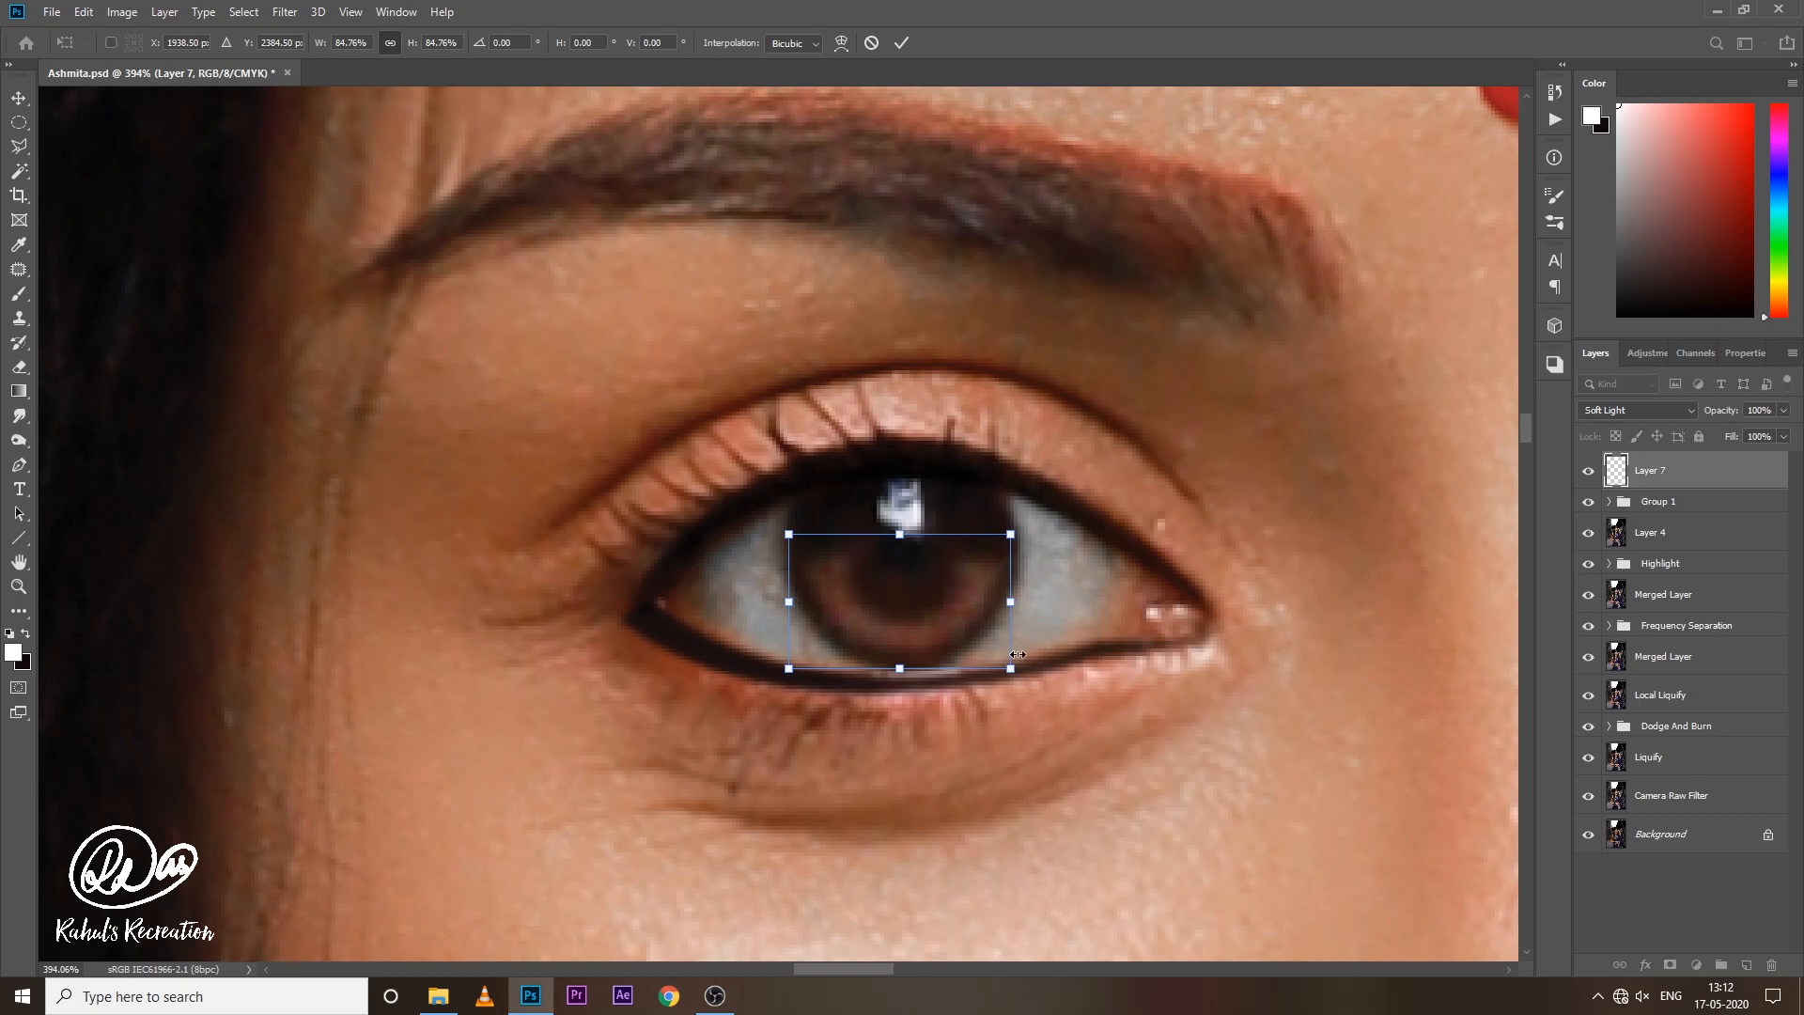
{"action": "left_click", "coordinate": [901, 42]}
Add a layer mask to the crescent layer and fade the glow with a black brush at 28% opacity.
{"action": "key", "text": "b"}
{"action": "left_click", "coordinate": [1672, 965]}
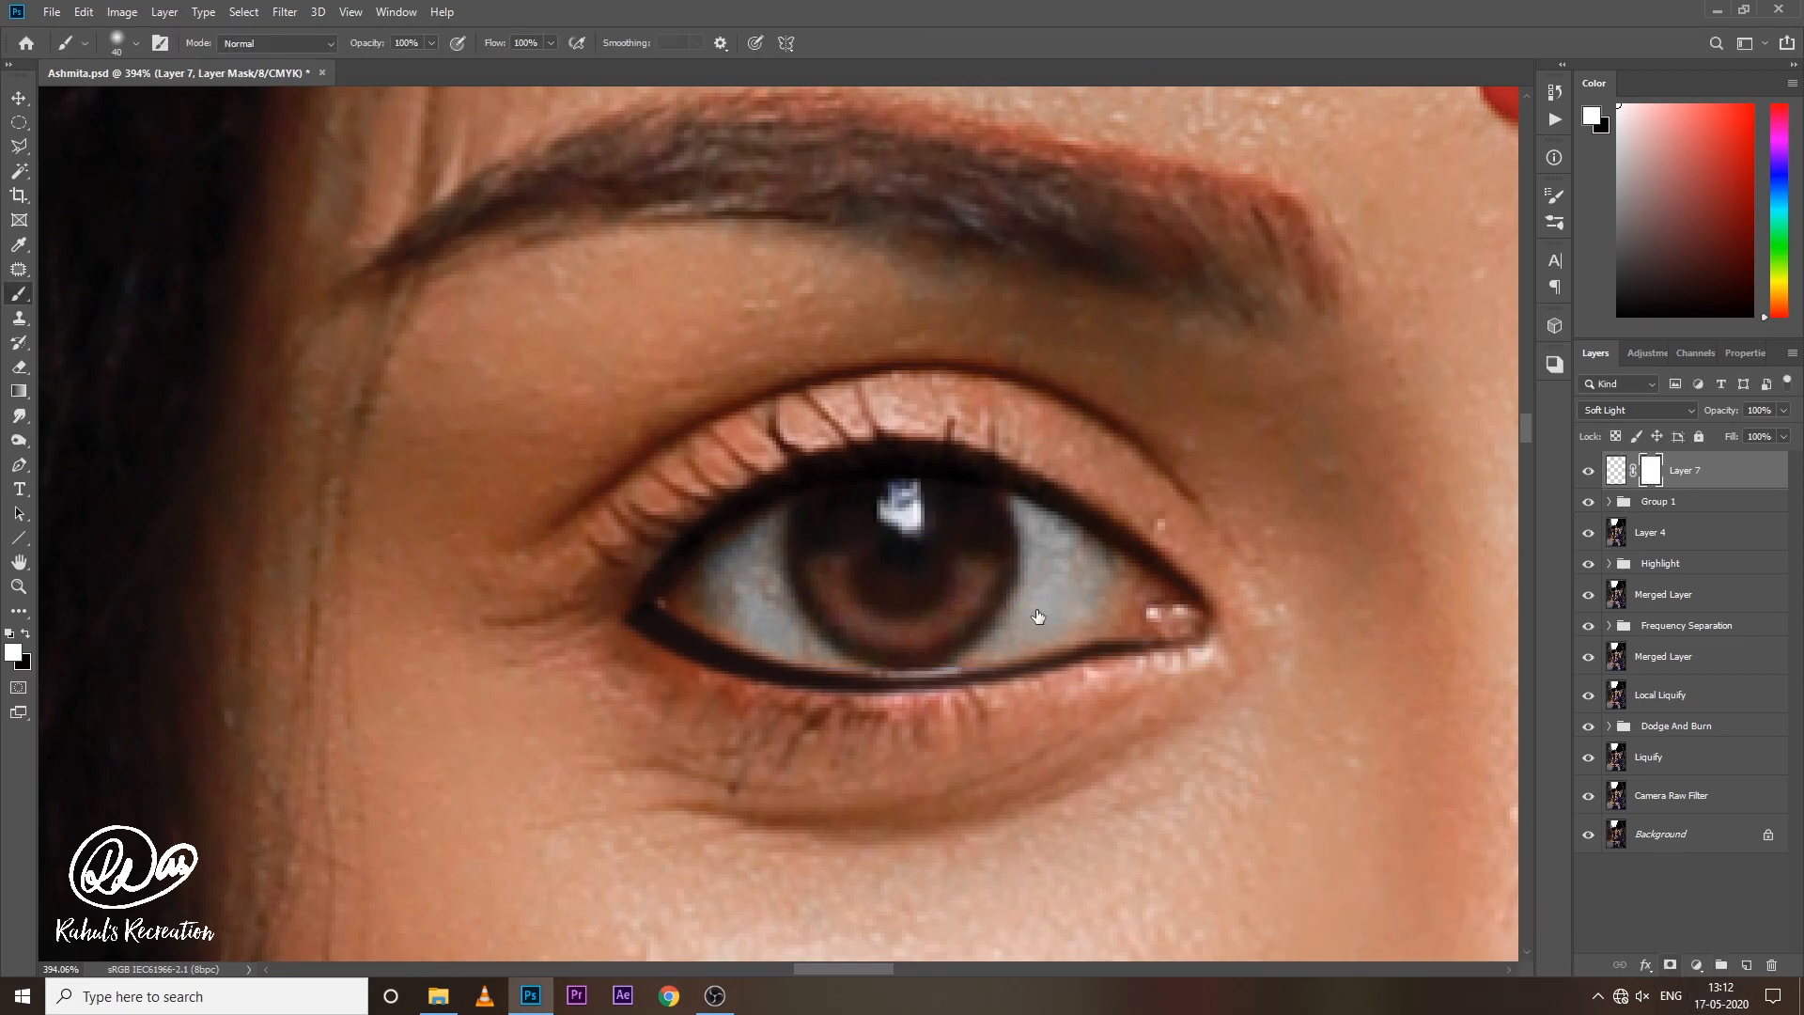
{"action": "left_click", "coordinate": [431, 46]}
{"action": "key", "text": "x"}
{"action": "mouse_move", "coordinate": [823, 570]}
{"action": "left_mouse_down"}
{"action": "mouse_move", "coordinate": [801, 504]}
{"action": "mouse_move", "coordinate": [856, 535]}
{"action": "mouse_move", "coordinate": [846, 515]}
{"action": "mouse_move", "coordinate": [882, 533]}
{"action": "mouse_move", "coordinate": [902, 507]}
{"action": "mouse_move", "coordinate": [958, 552]}
{"action": "mouse_move", "coordinate": [977, 549]}
{"action": "mouse_move", "coordinate": [982, 507]}
{"action": "mouse_move", "coordinate": [921, 538]}
{"action": "left_mouse_up"}
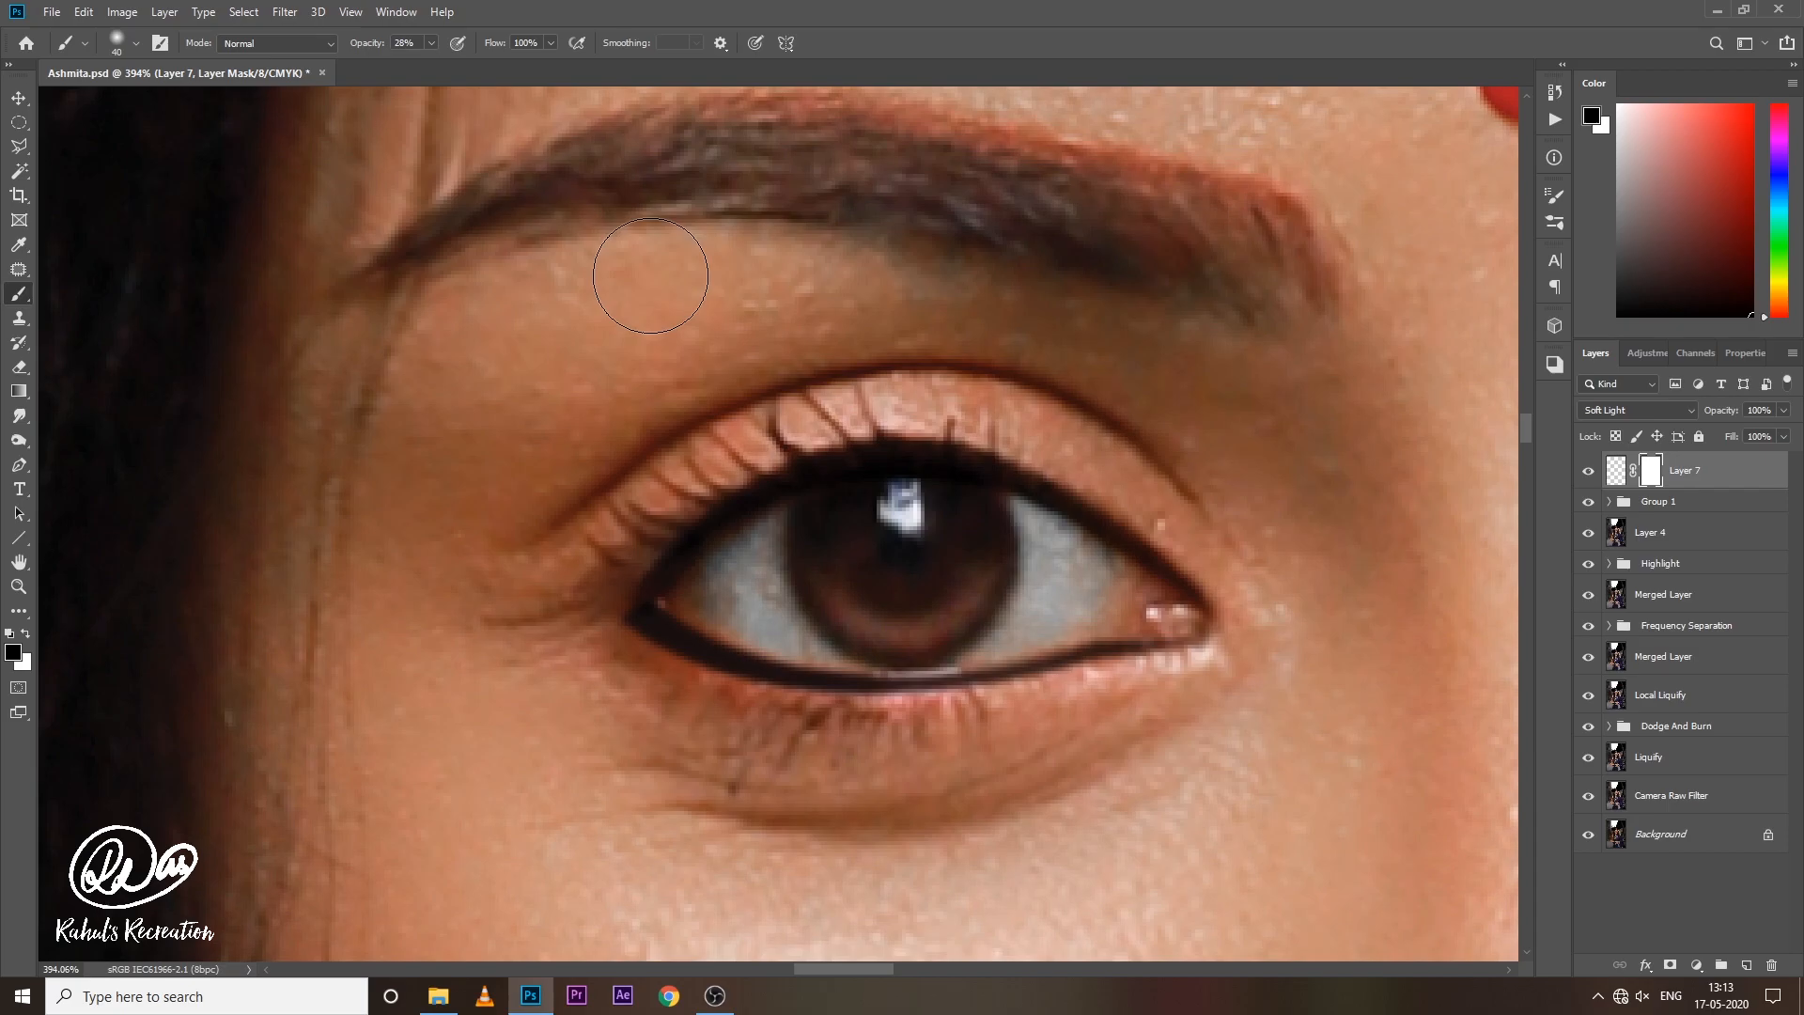
Duplicate the iris glow layer and place the copy over the right-hand eye's iris.
{"action": "key", "text": "ctrl+0"}
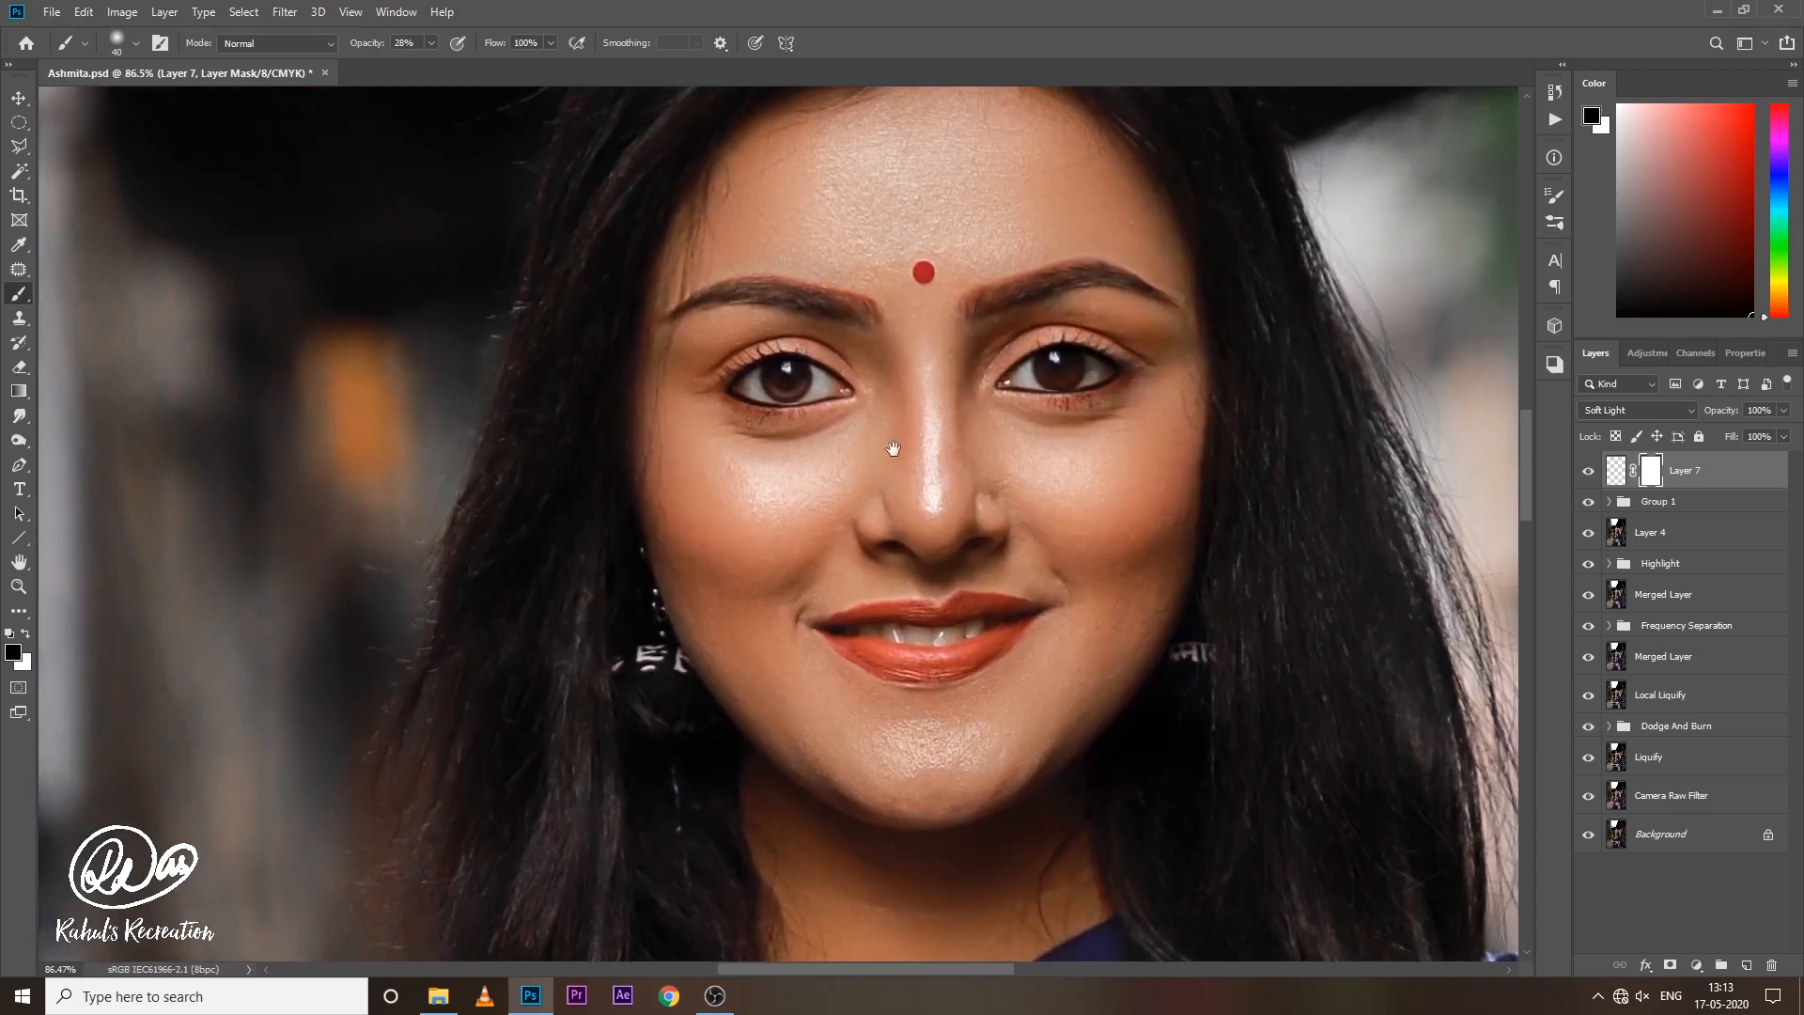
{"action": "left_click_drag", "start_coordinate": [894, 448], "coordinate": [878, 507]}
{"action": "scroll", "coordinate": [938, 513], "scroll_direction": "up", "scroll_amount": 8}
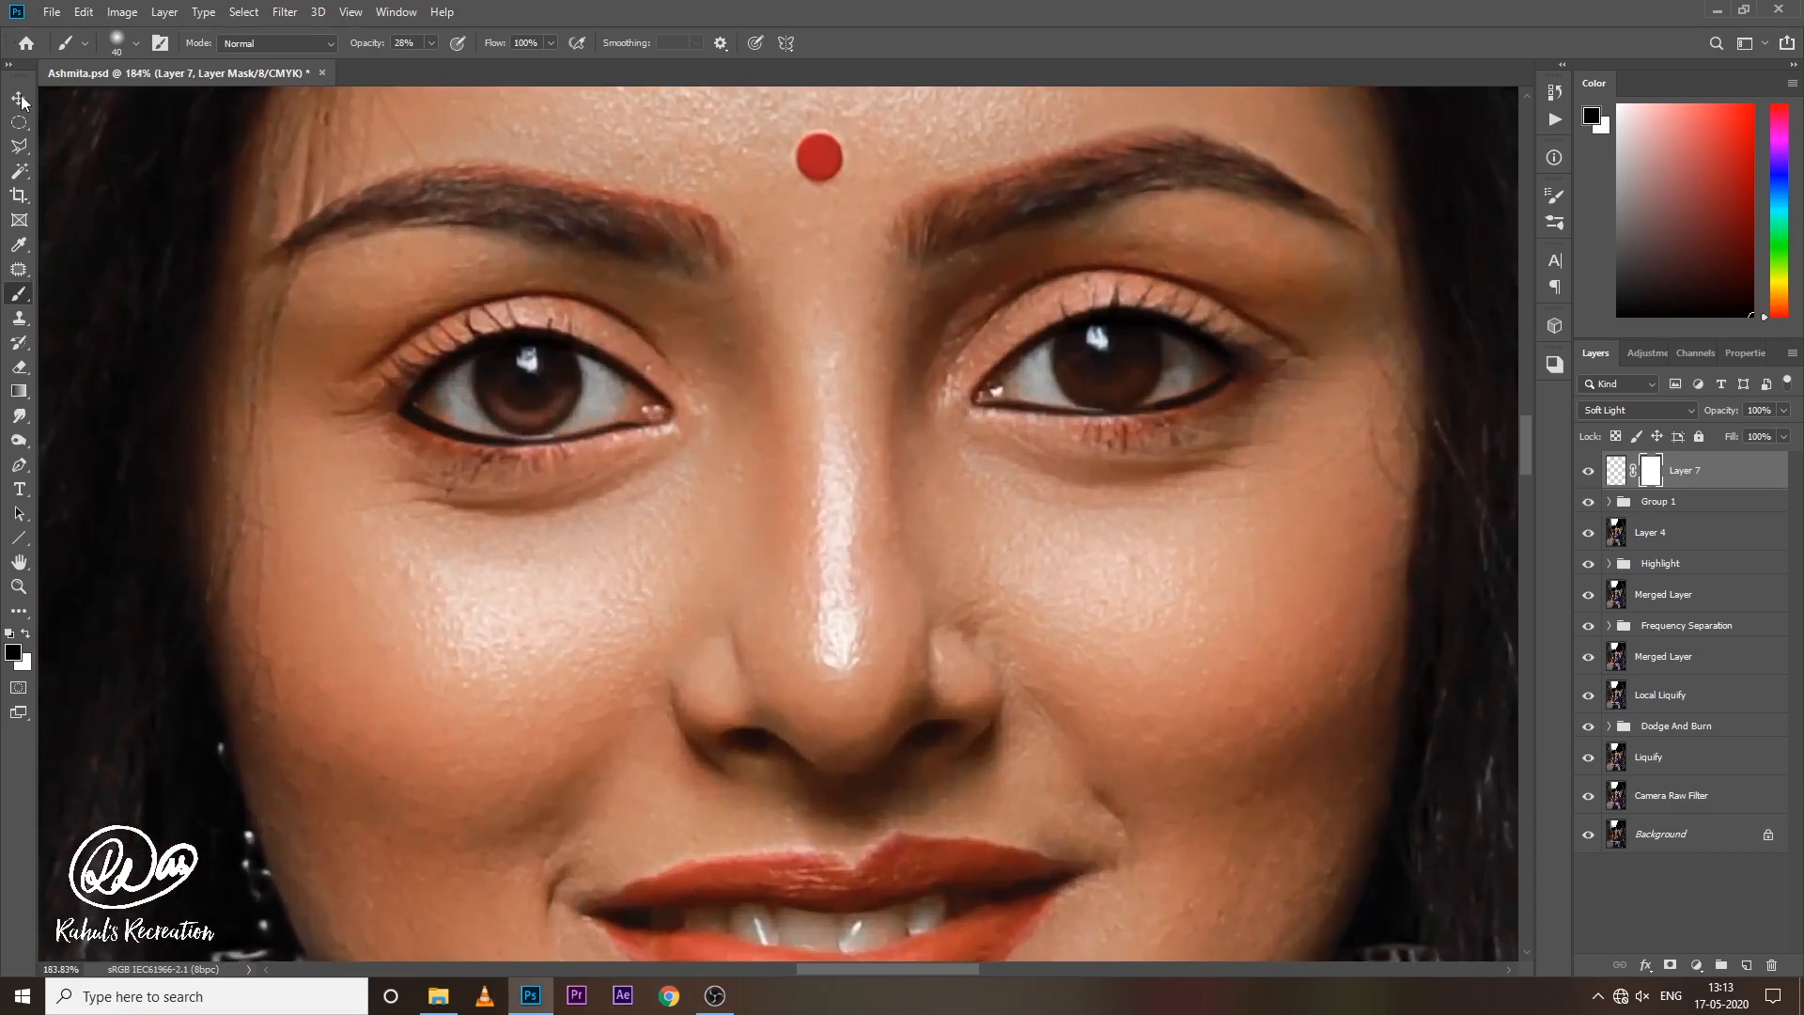
{"action": "left_click", "coordinate": [19, 99]}
{"action": "left_click_drag", "start_coordinate": [595, 429], "coordinate": [1107, 393]}
{"action": "key", "text": "ctrl+j"}
{"action": "key", "text": "x"}
Nudge the copied iris glow slightly downward and rotate it about -3.2° to match the right-hand eye.
{"action": "key", "text": "ctrl+t"}
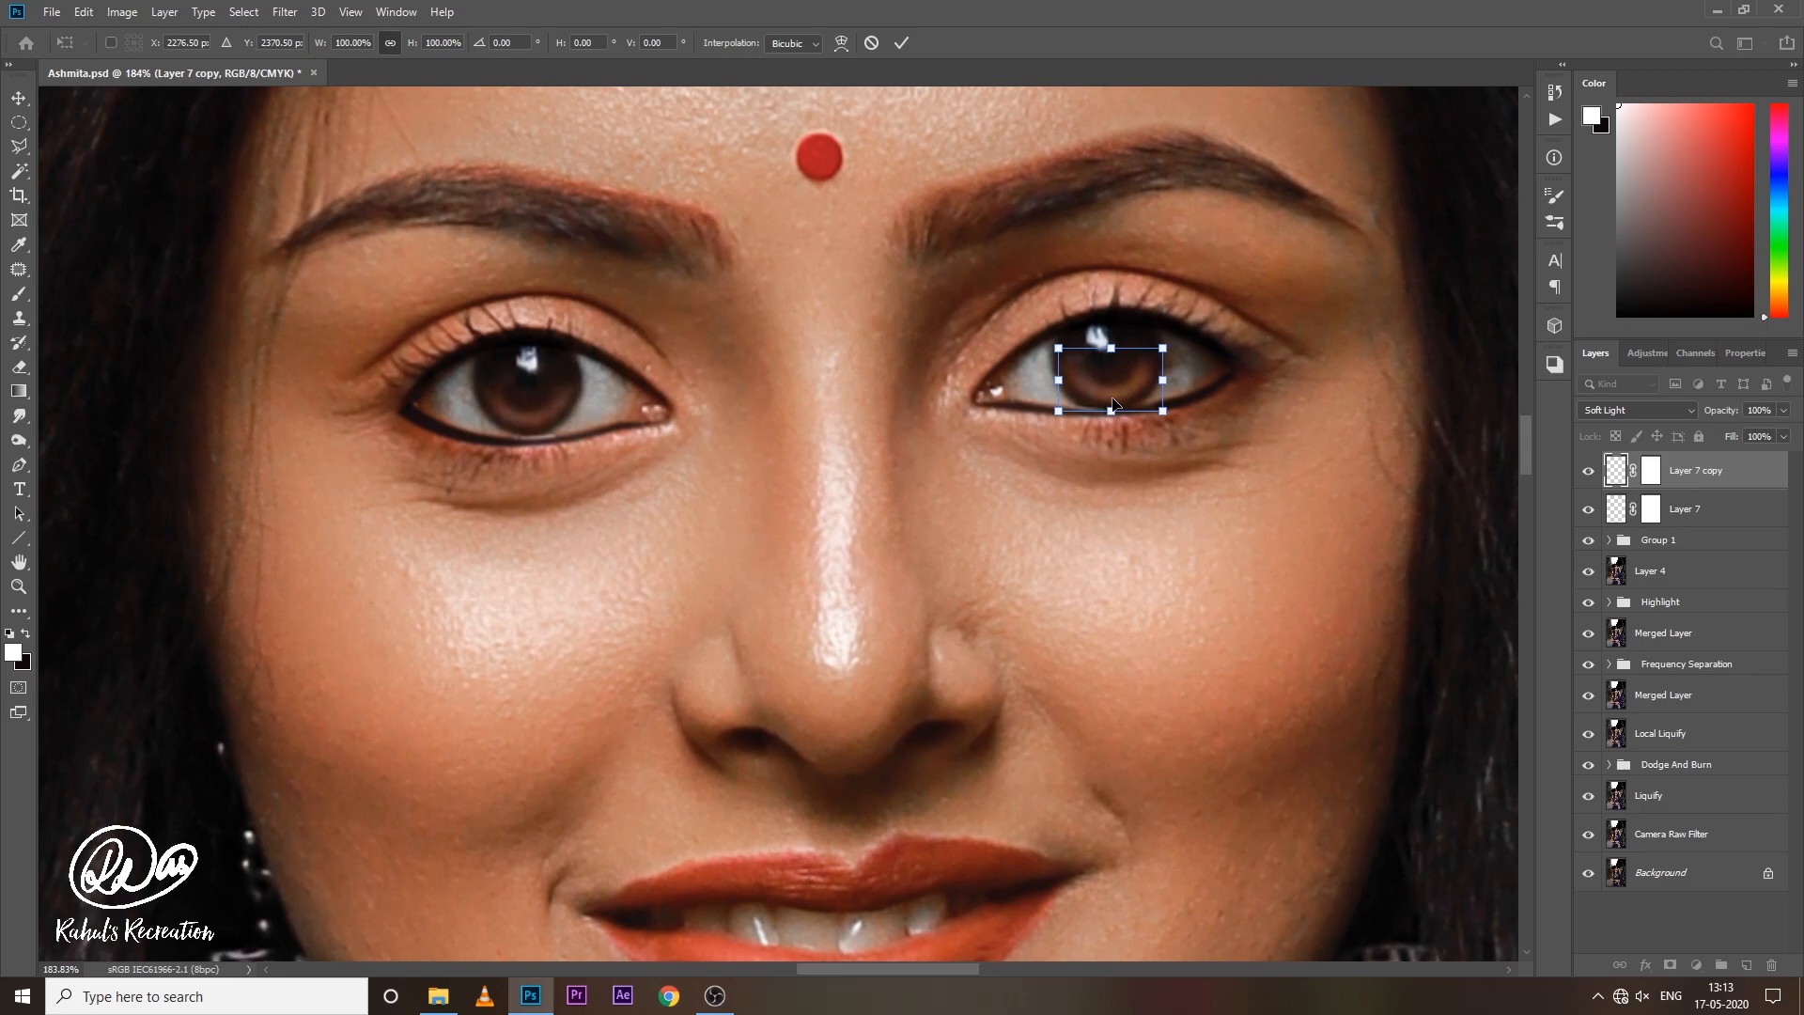
{"action": "key", "text": "Down"}
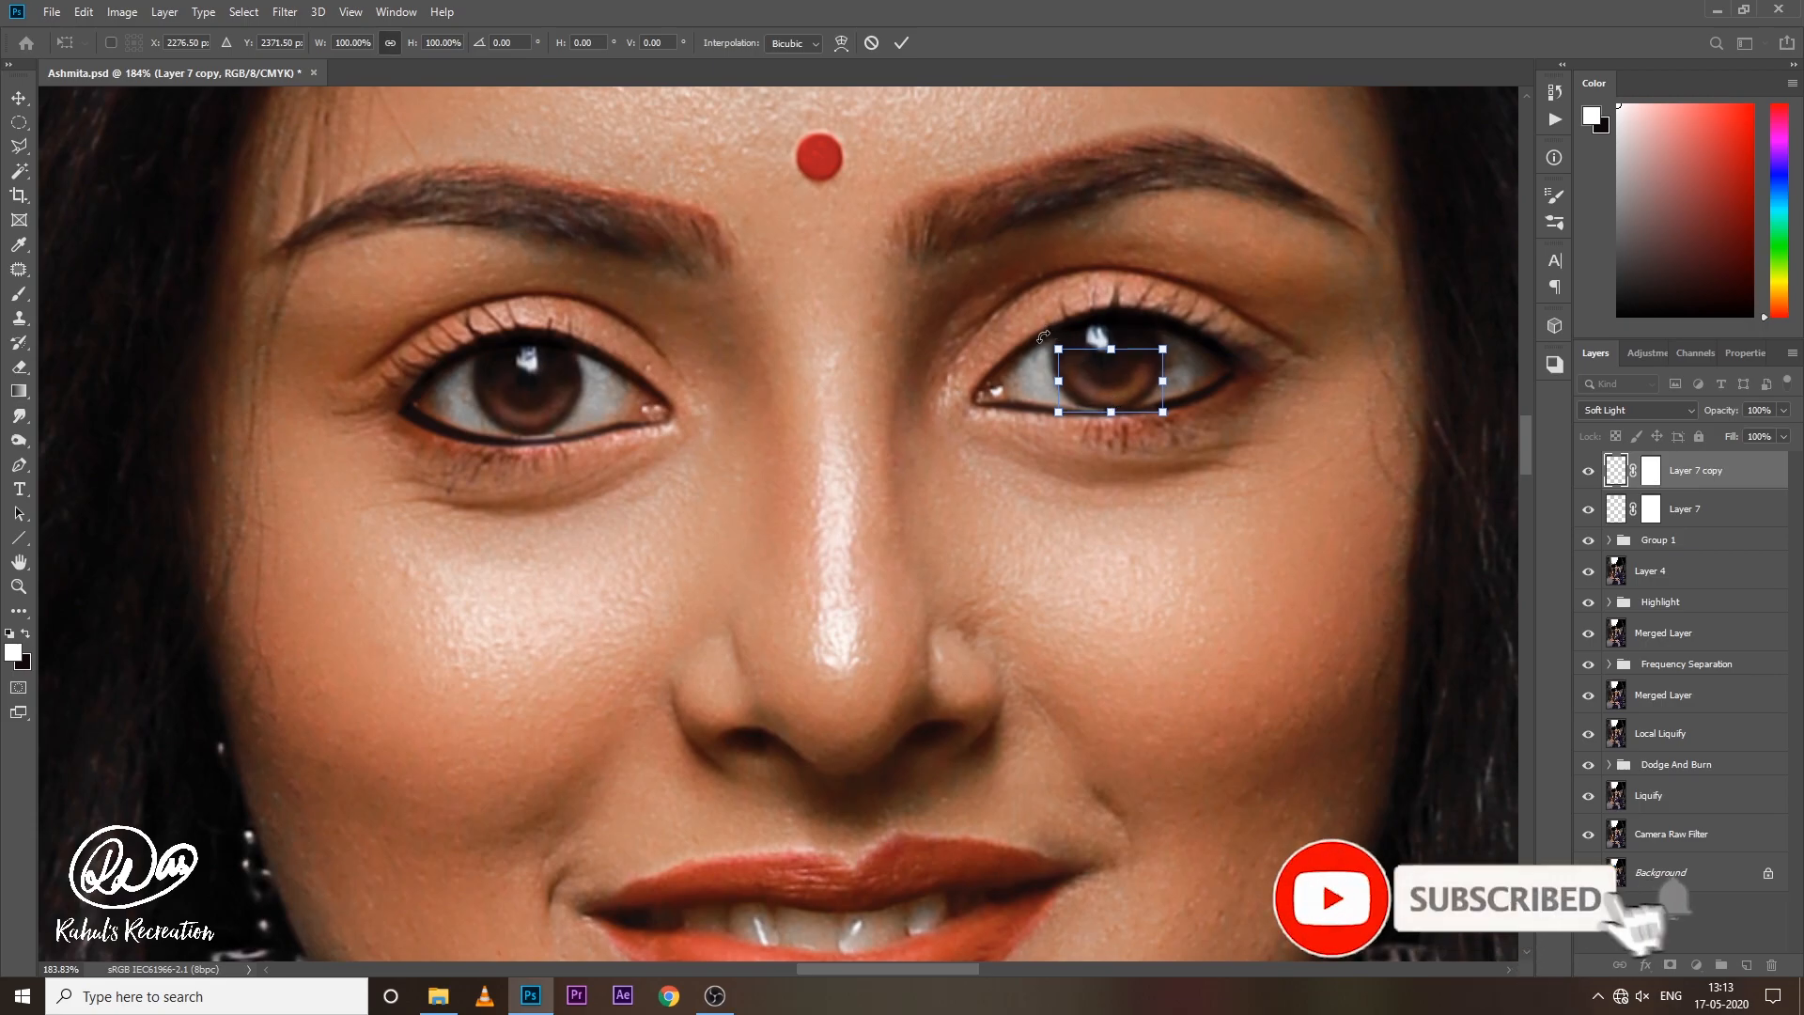
{"action": "left_click_drag", "start_coordinate": [1043, 336], "coordinate": [1038, 337]}
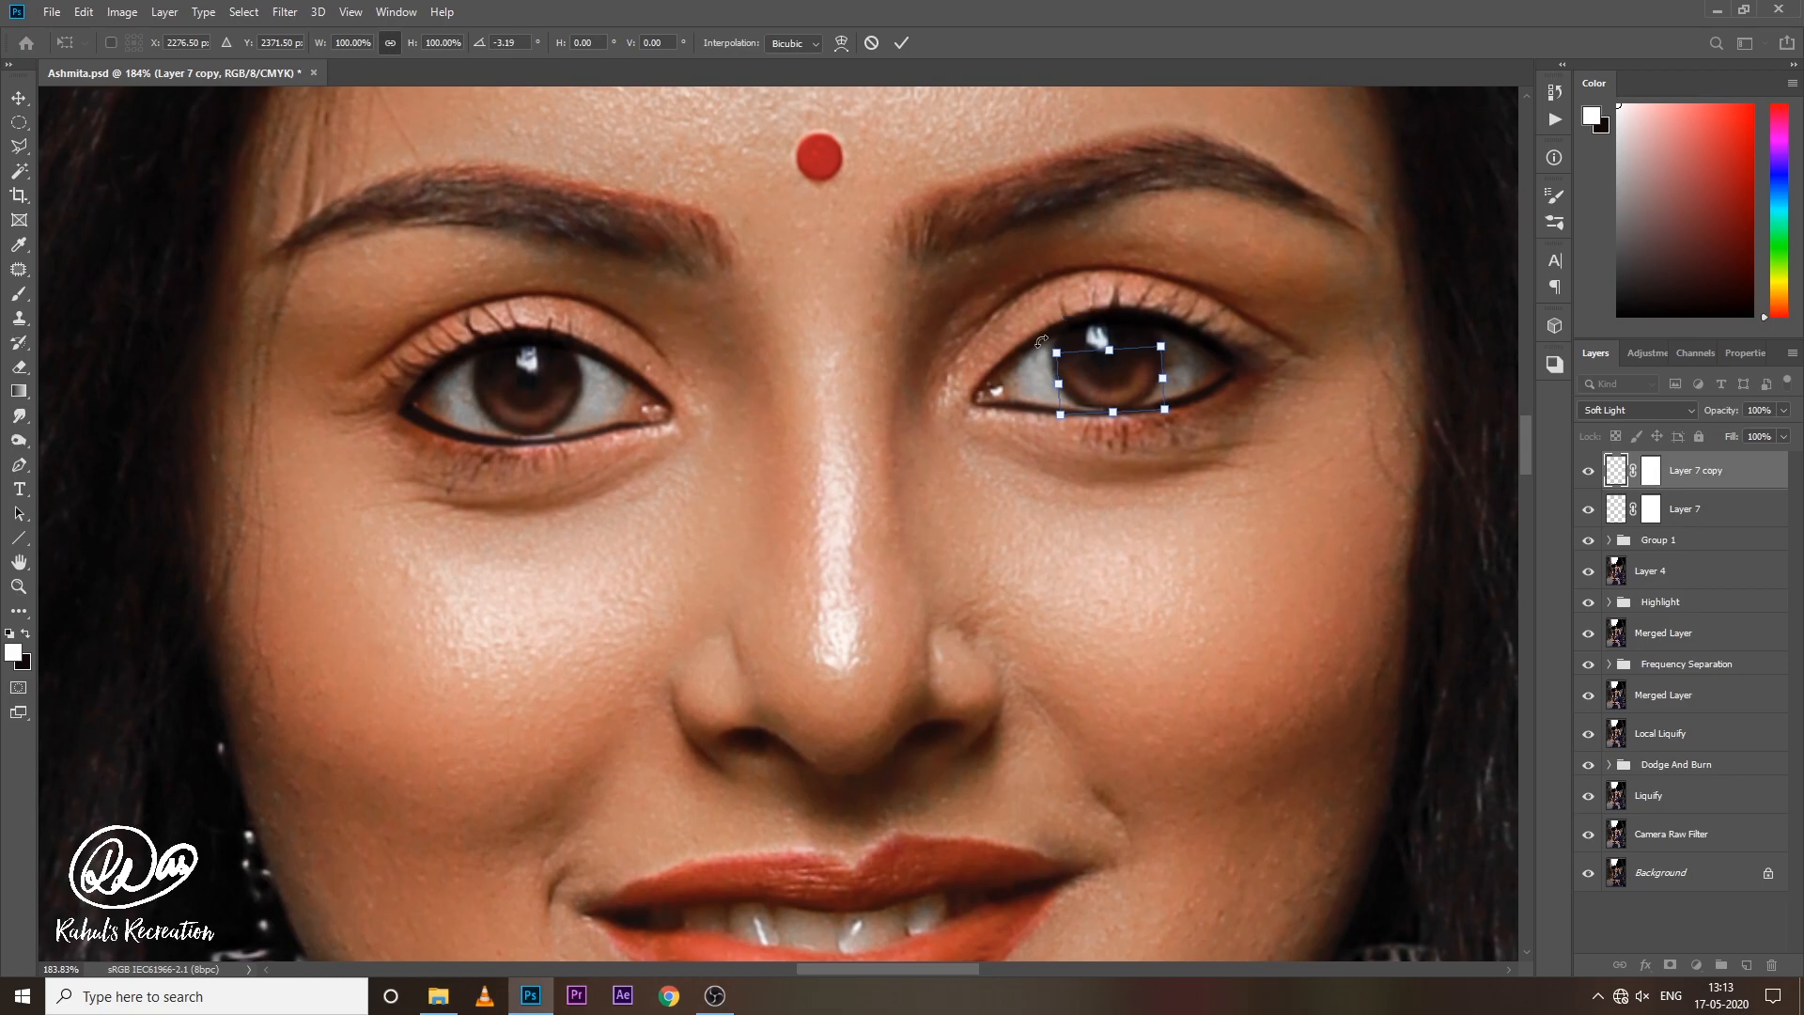
{"action": "key", "text": "Return"}
Group the two iris glow layers and combine that group with the eyeliner group in one outer group.
{"action": "key", "text": "ctrl+0"}
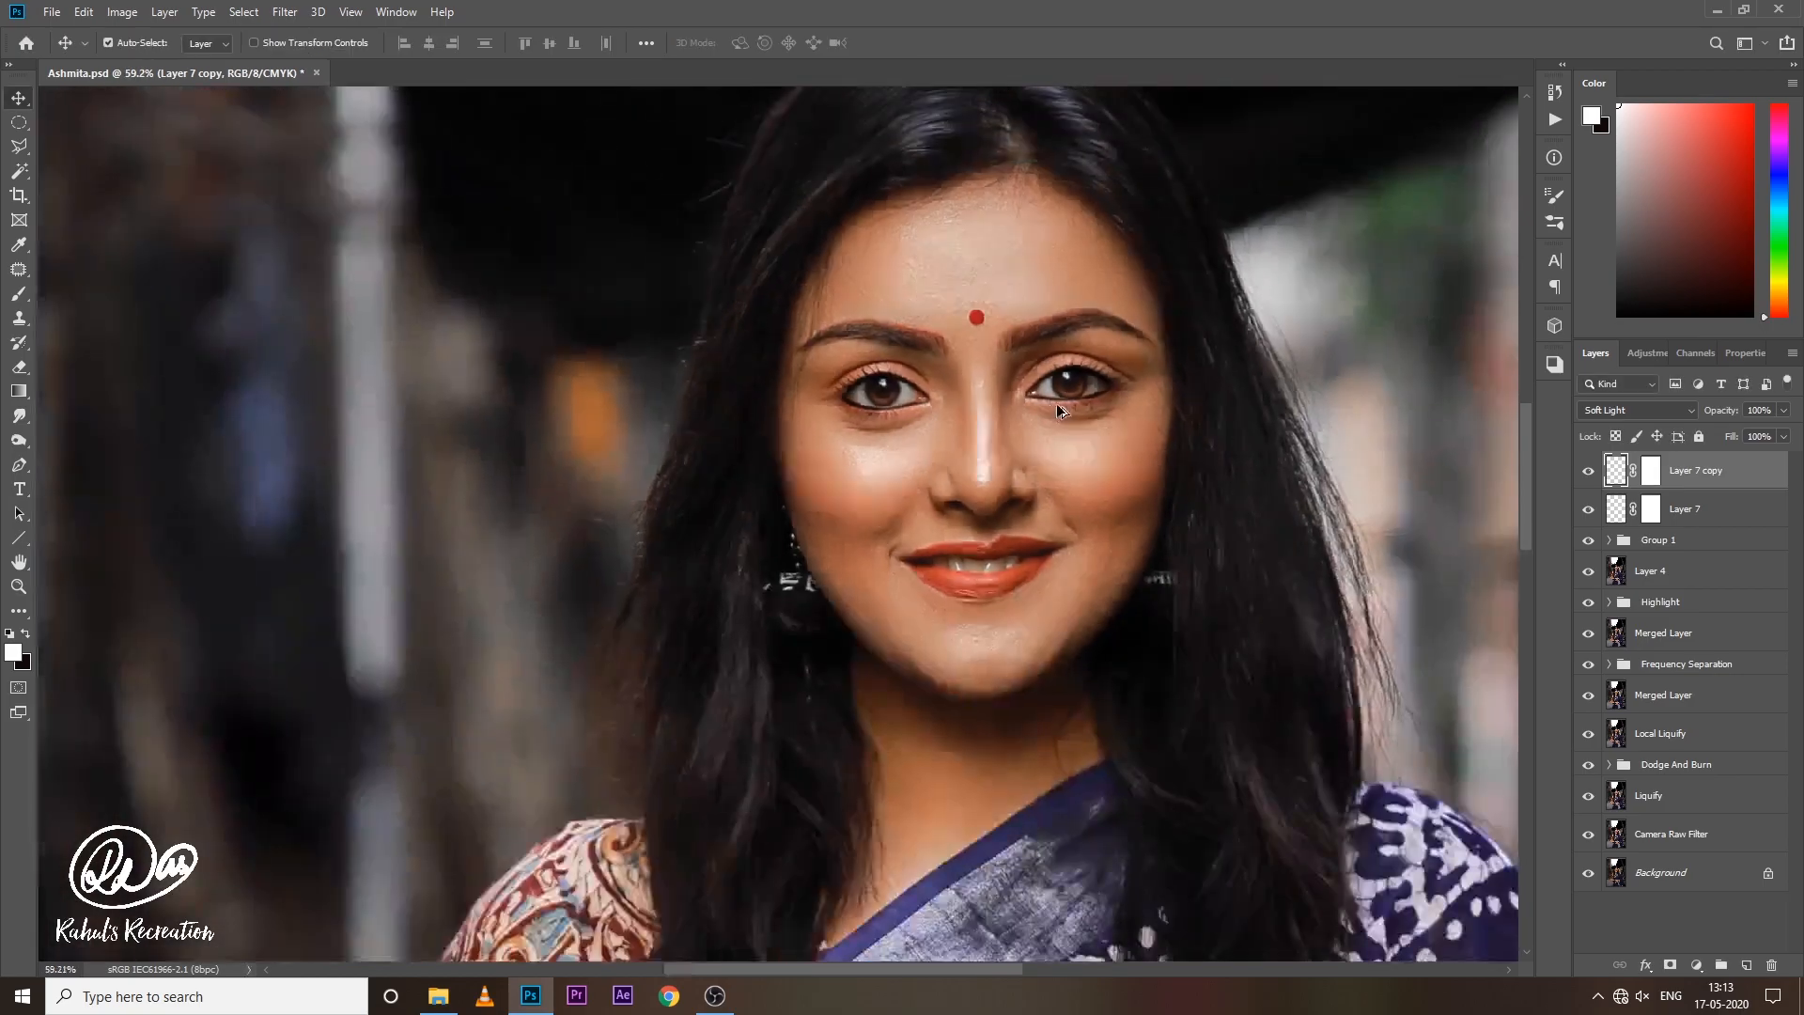
{"action": "scroll", "coordinate": [1002, 428], "scroll_direction": "down", "scroll_amount": 5}
{"action": "scroll", "coordinate": [991, 409], "scroll_direction": "up", "scroll_amount": 8}
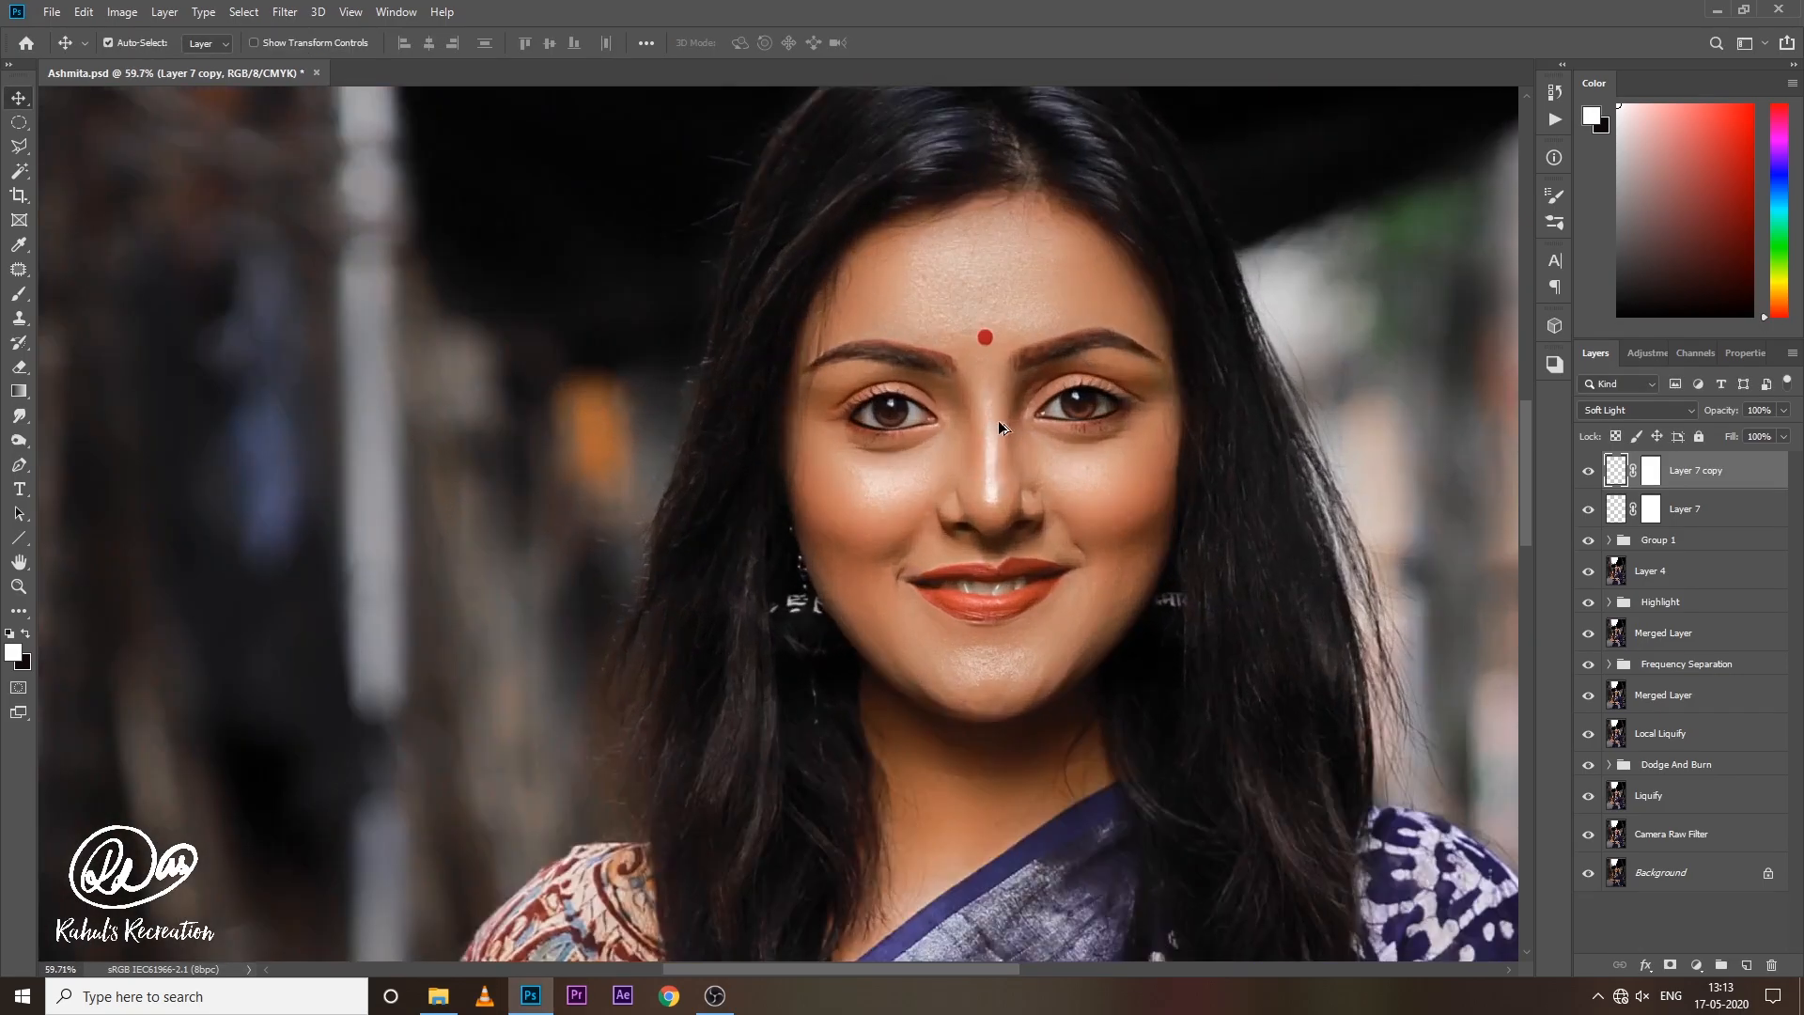
{"action": "left_click", "coordinate": [1753, 511], "text": "shift"}
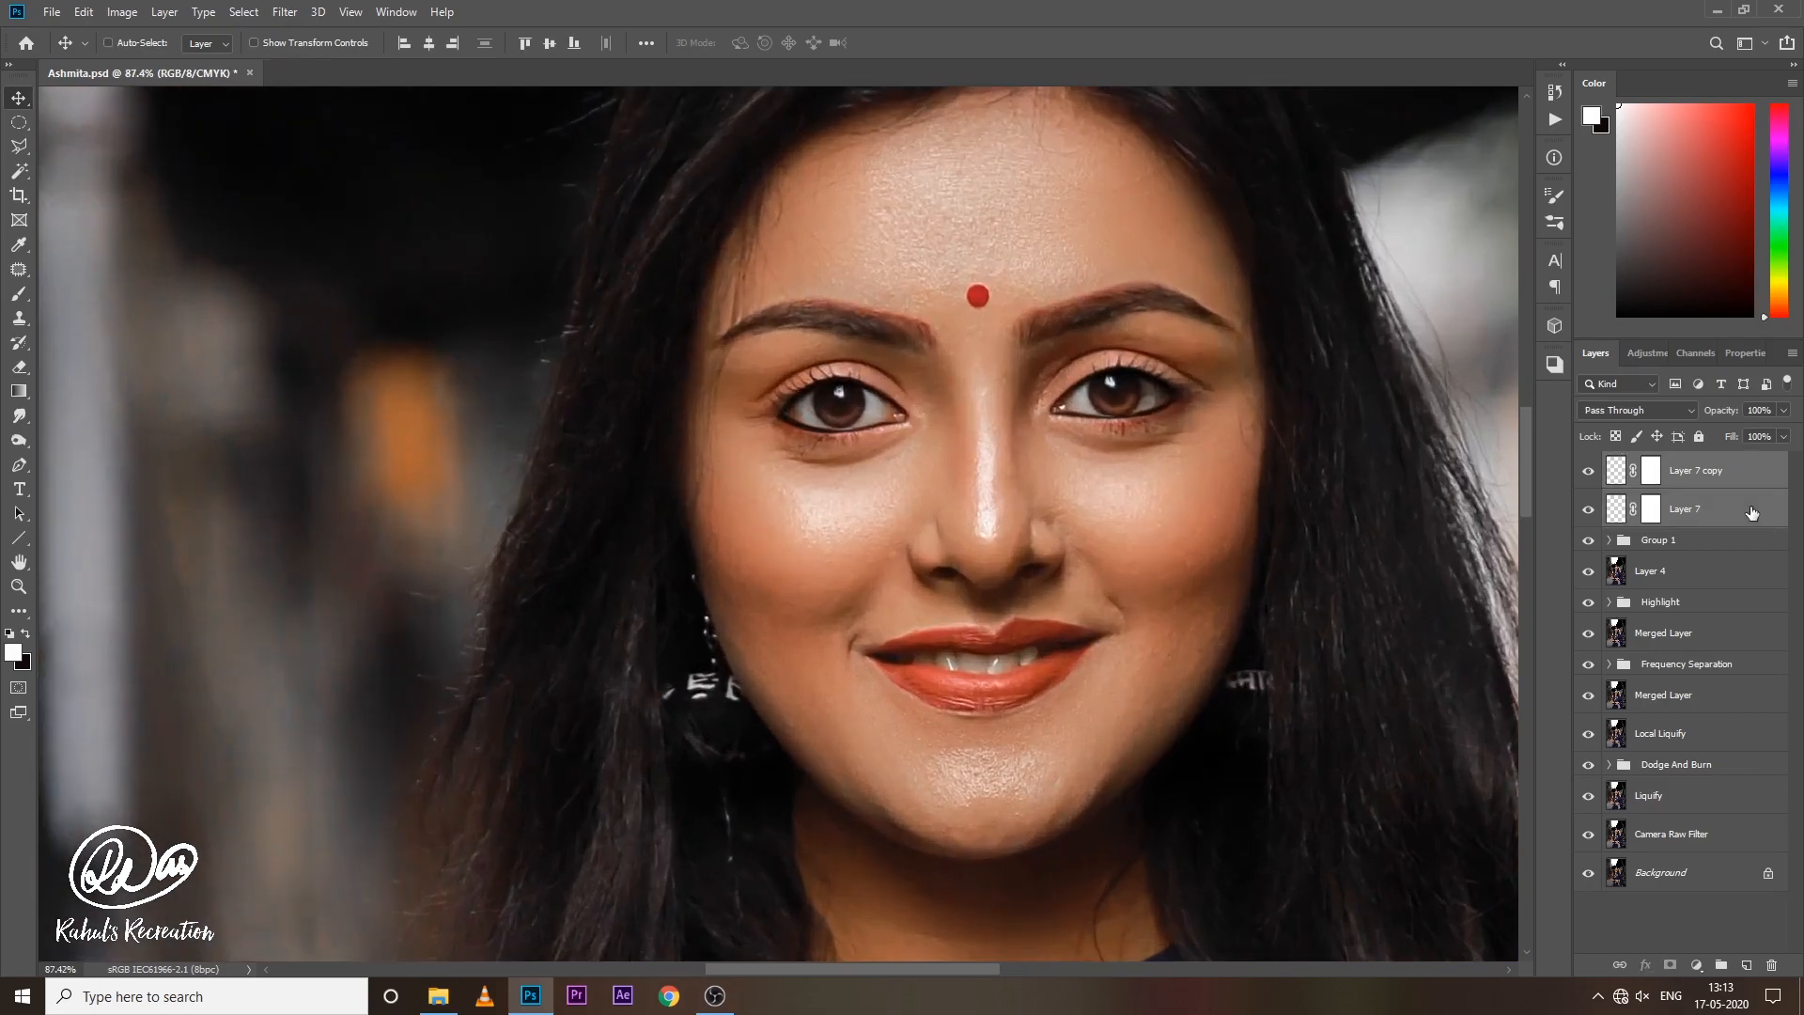
{"action": "key", "text": "ctrl+g"}
{"action": "left_click", "coordinate": [1708, 490], "text": "shift"}
{"action": "key", "text": "ctrl+g"}
Rename the outer group Eye and toggle its visibility to compare the eyes before and after the retouching.
{"action": "double_click", "coordinate": [1665, 462]}
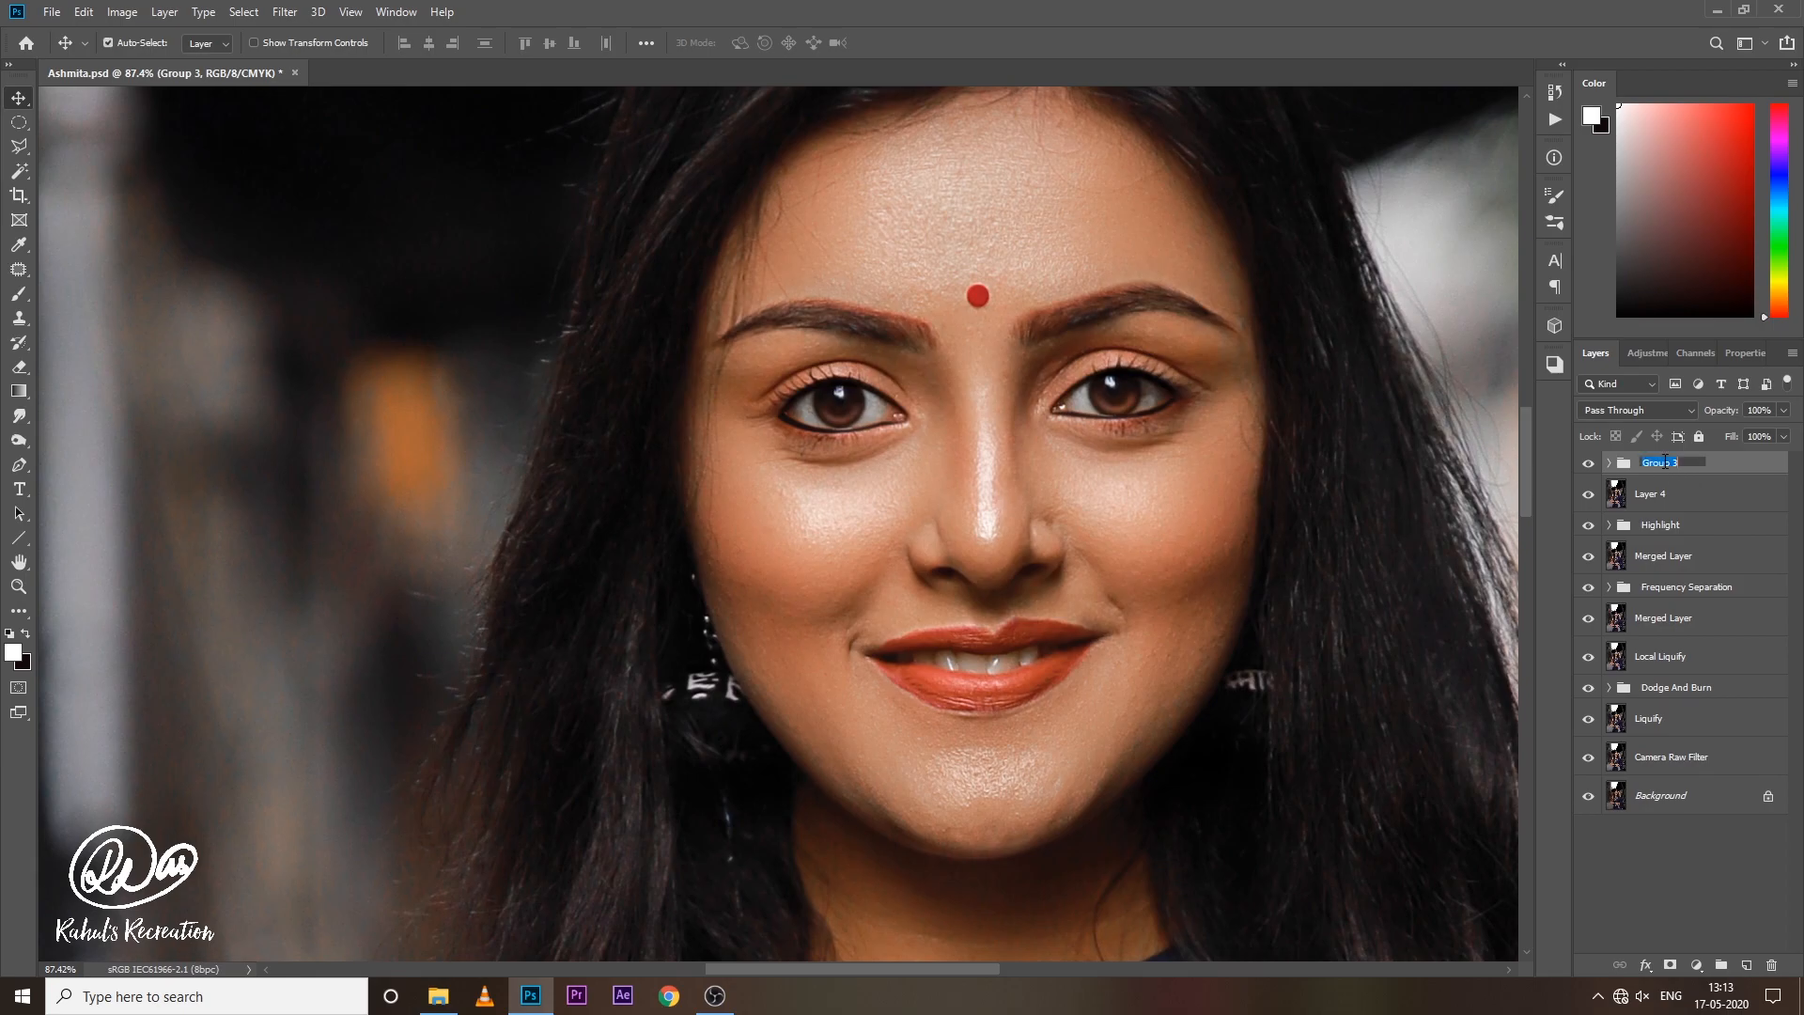
{"action": "type", "text": "Eye"}
{"action": "key", "text": "Return"}
{"action": "left_click", "coordinate": [1588, 463]}
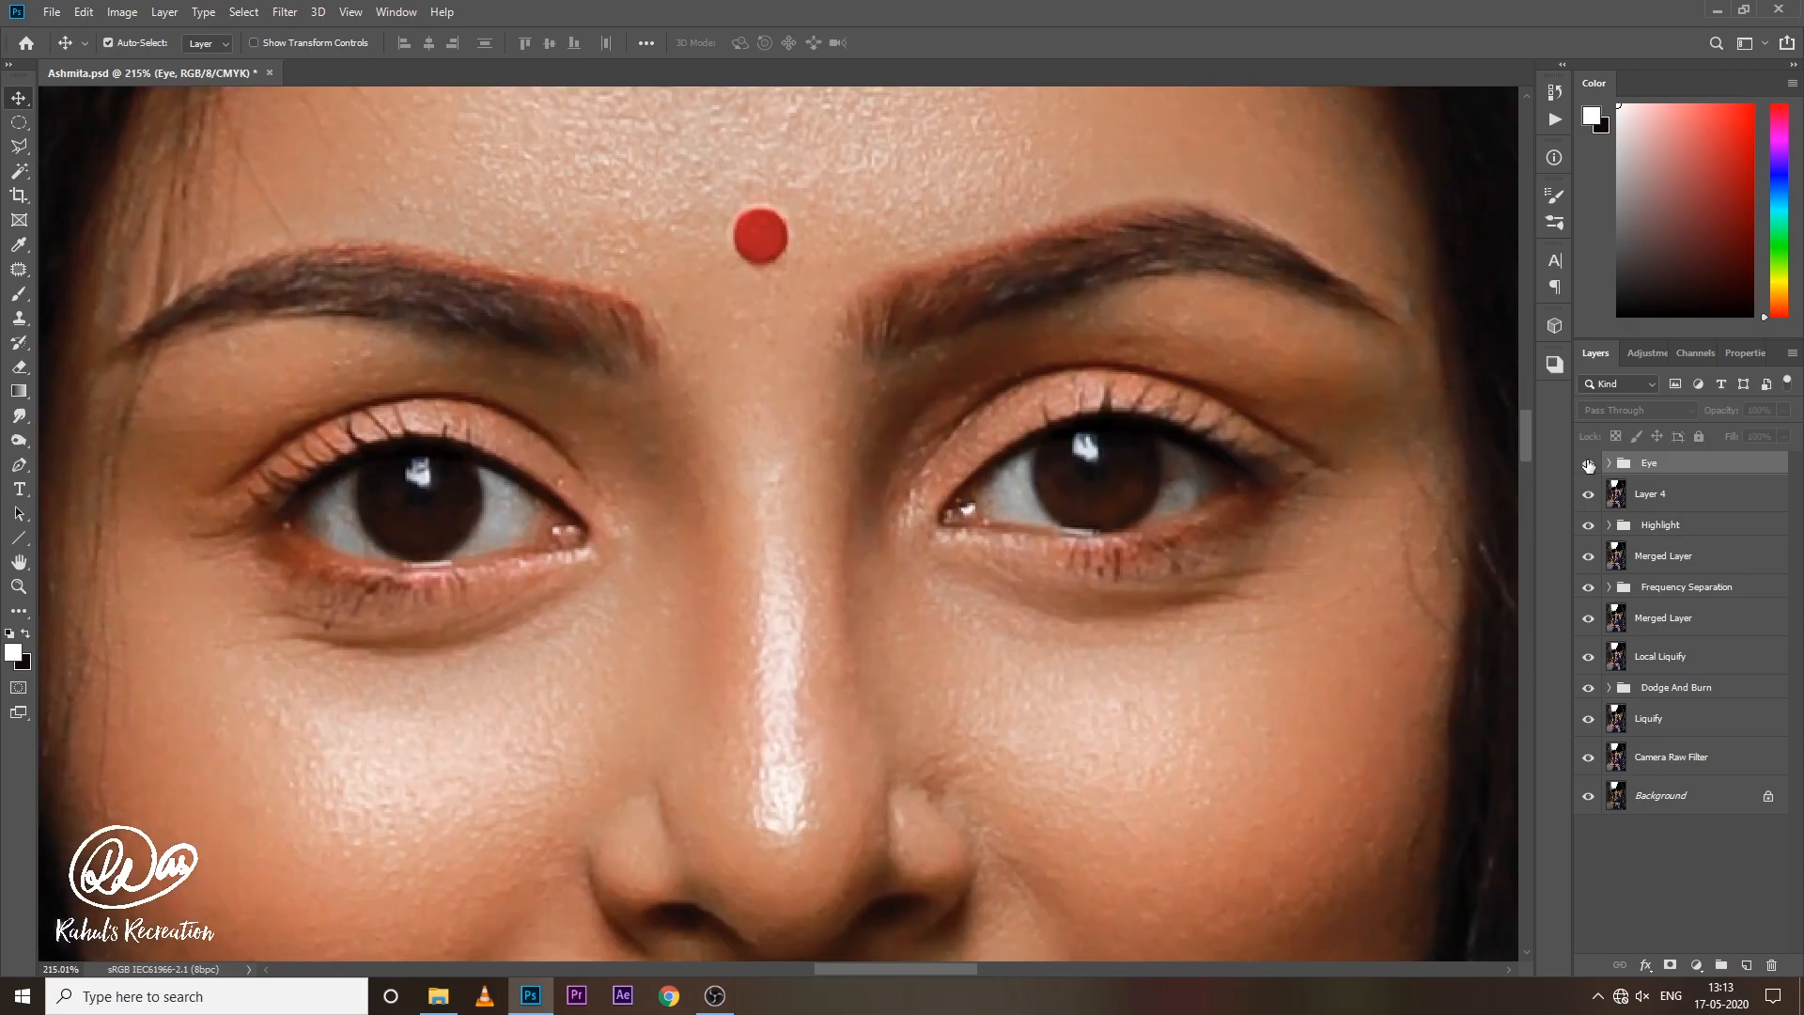
{"action": "left_click", "coordinate": [1587, 465]}
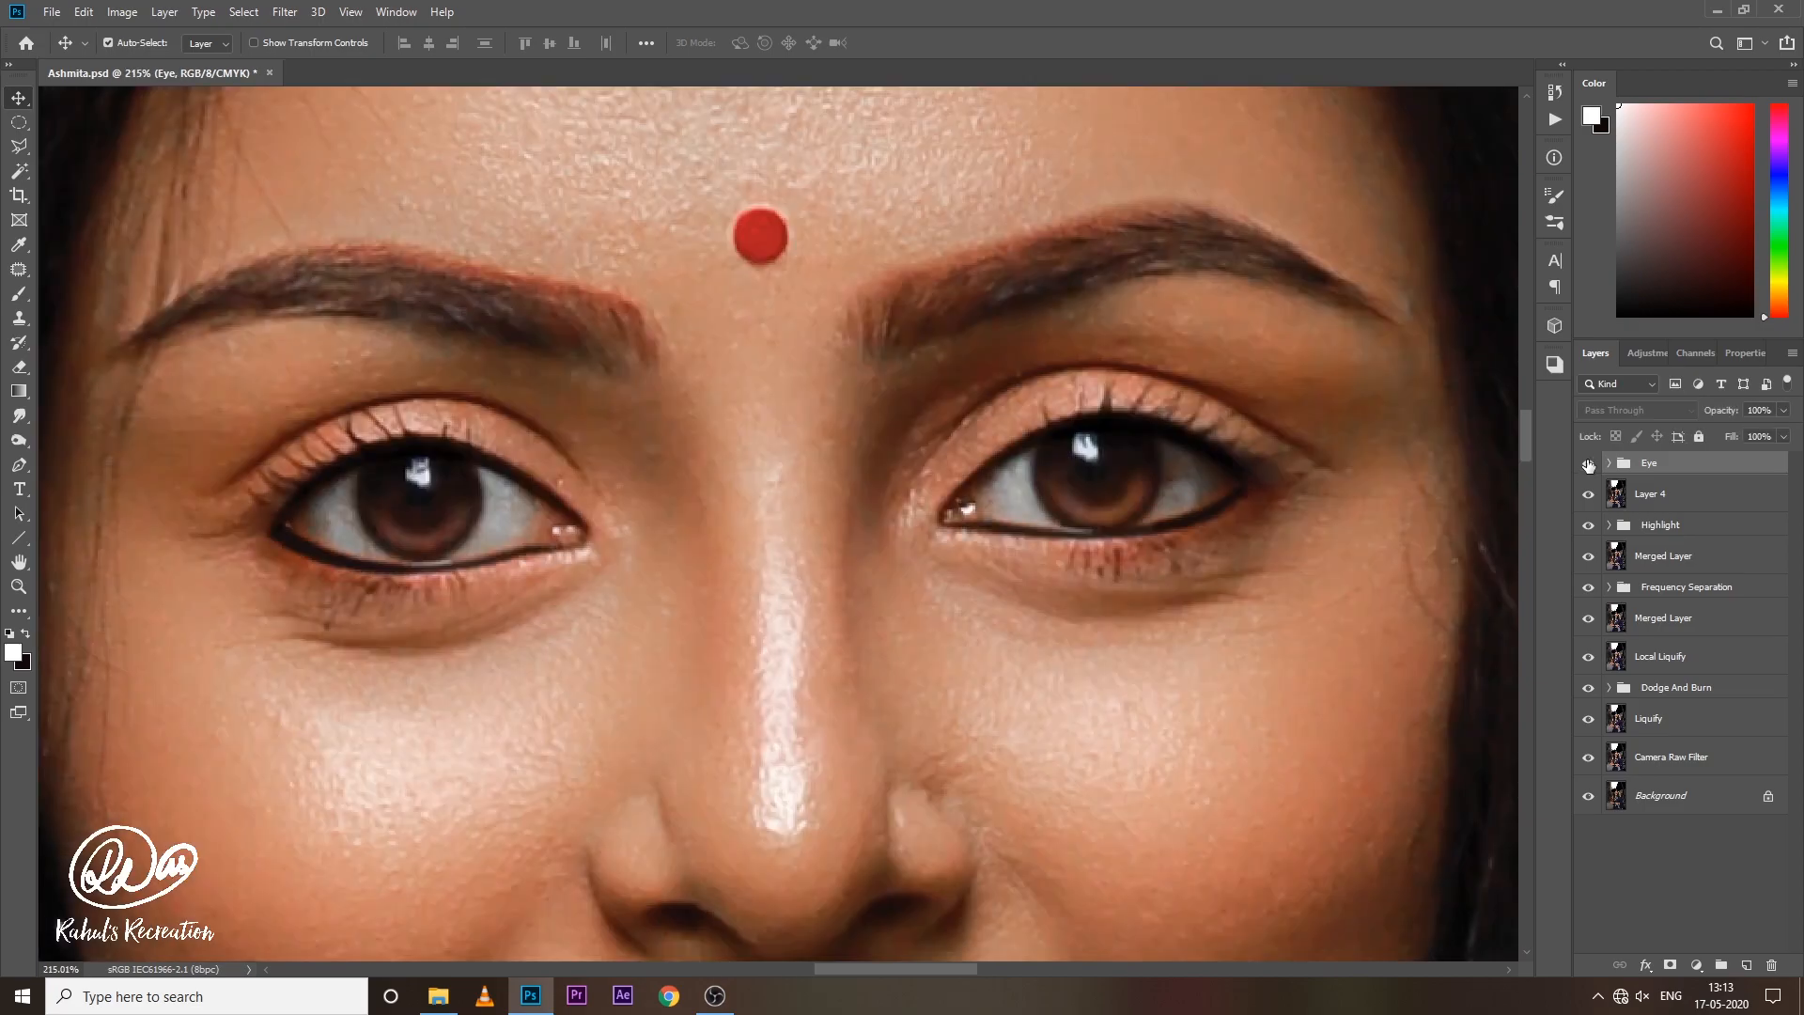